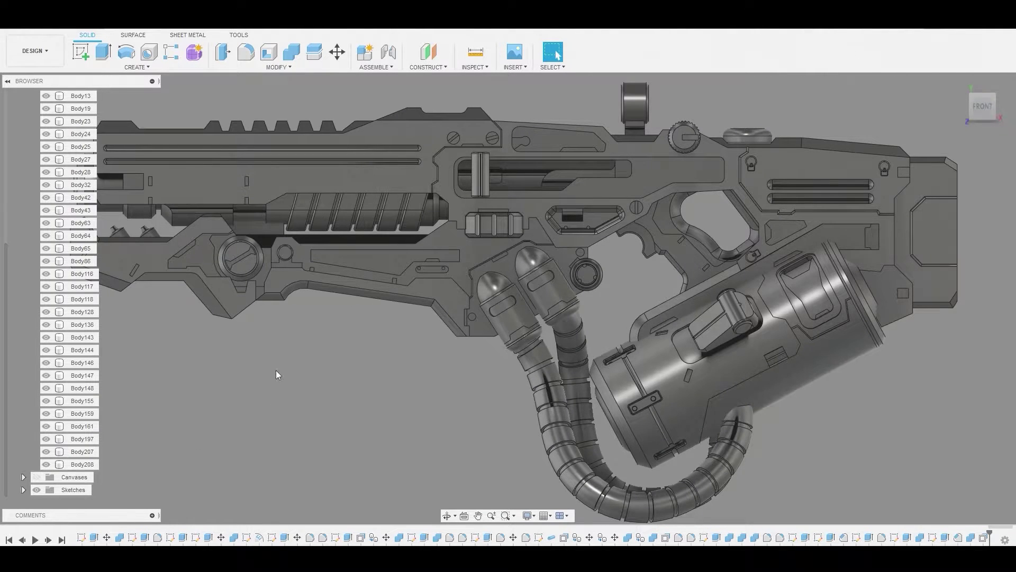
Pan to the rifle's front half and start a sketch on the face below the ribbed barrel.
middle_click_drag(275, 370, 340, 381)
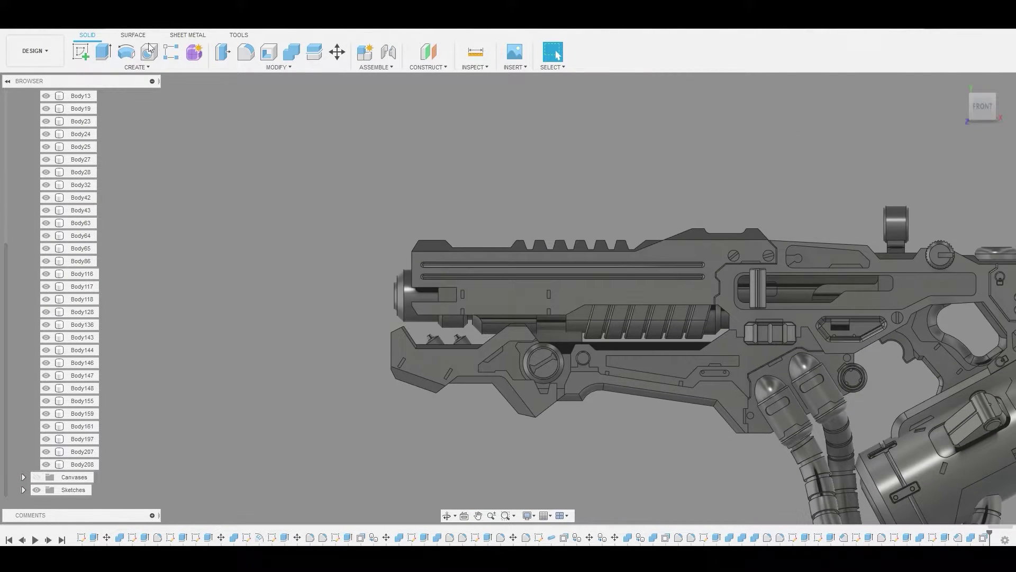
left_click(82, 53)
On the face under the barrel, draw a base line and a right triangle at its left end.
left_click(823, 329)
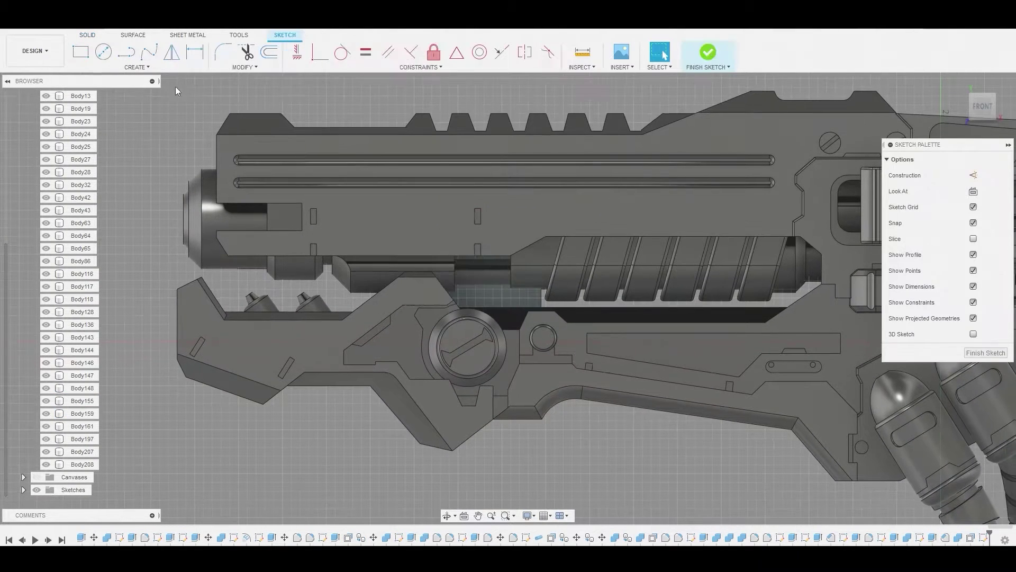
left_click(127, 53)
scroll(500, 301, "up", 5)
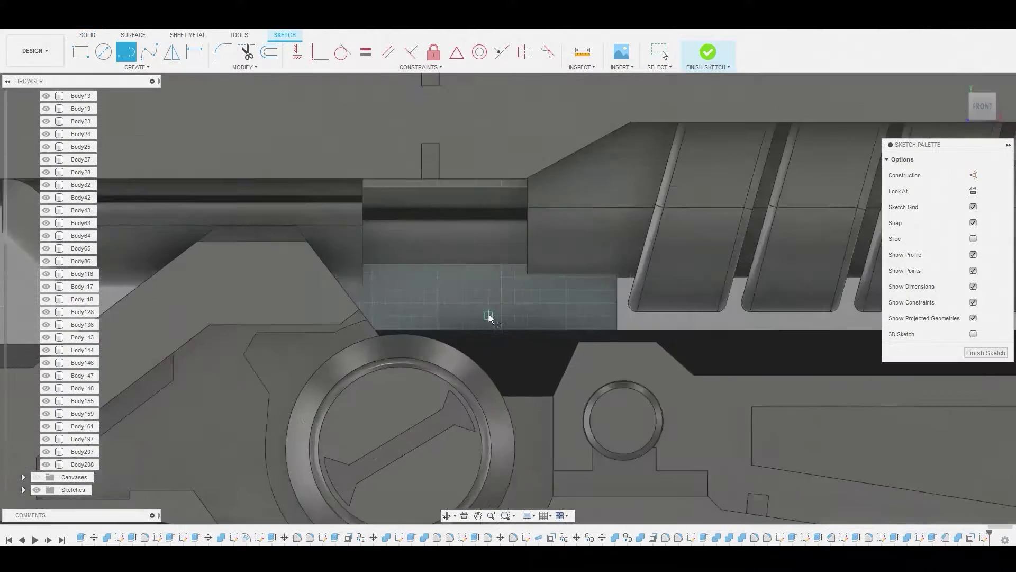
left_click(638, 326)
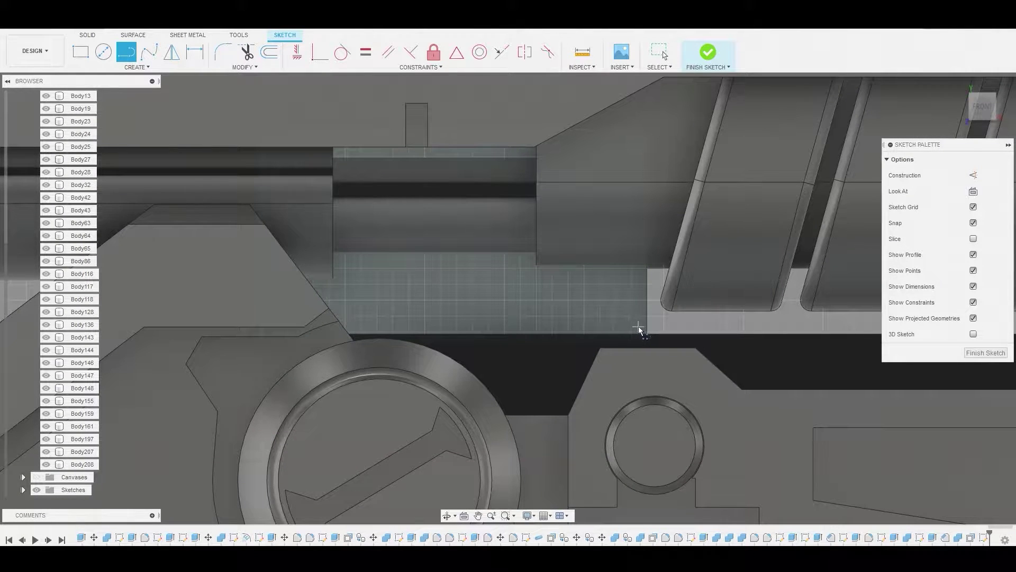
left_click(351, 327)
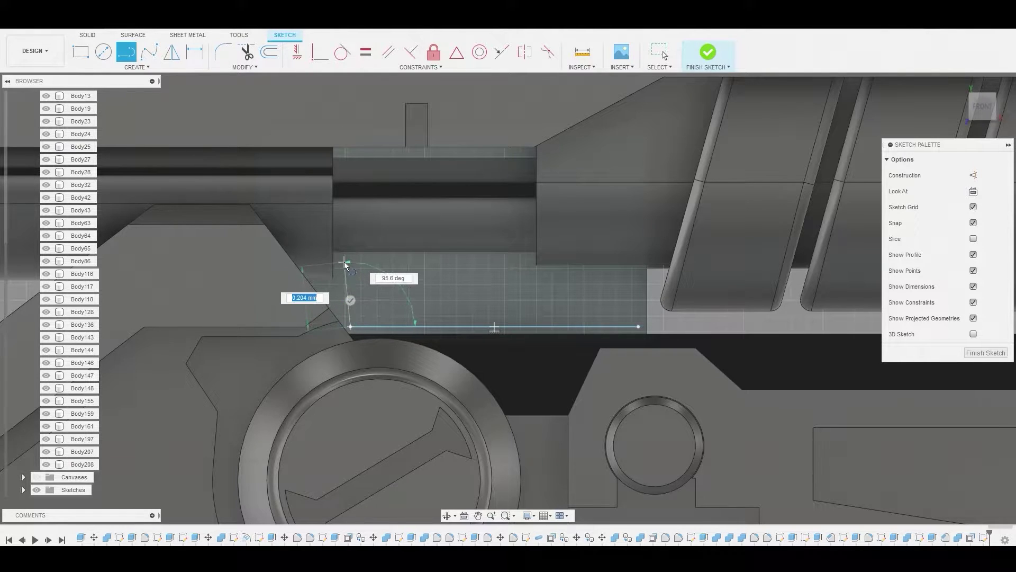
left_click(350, 262)
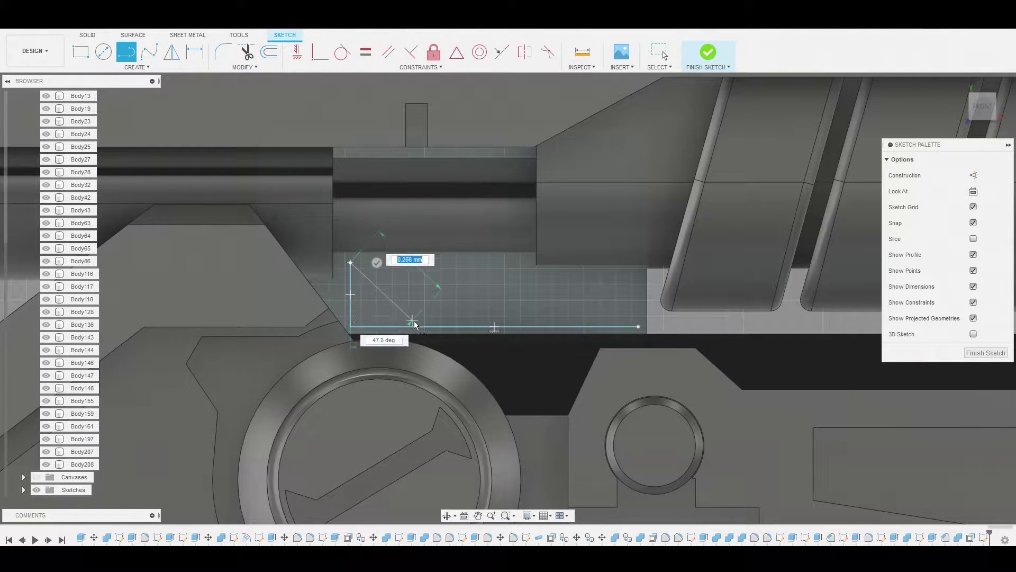
double_click(466, 327)
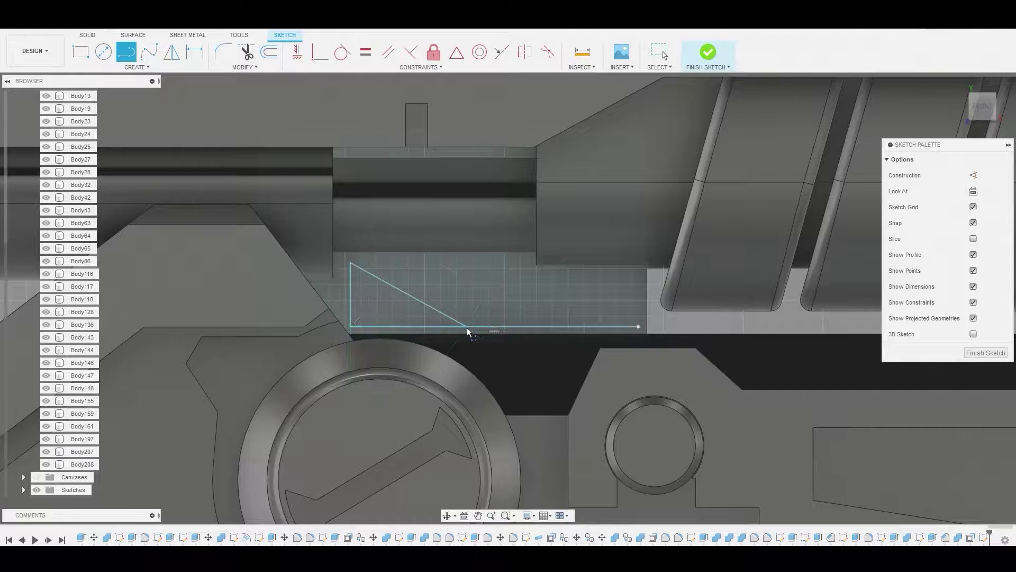
Draw a slanted quadrilateral panel at the right, plus parallel offset diagonals leaving thin gaps.
left_click(538, 327)
left_click(562, 272)
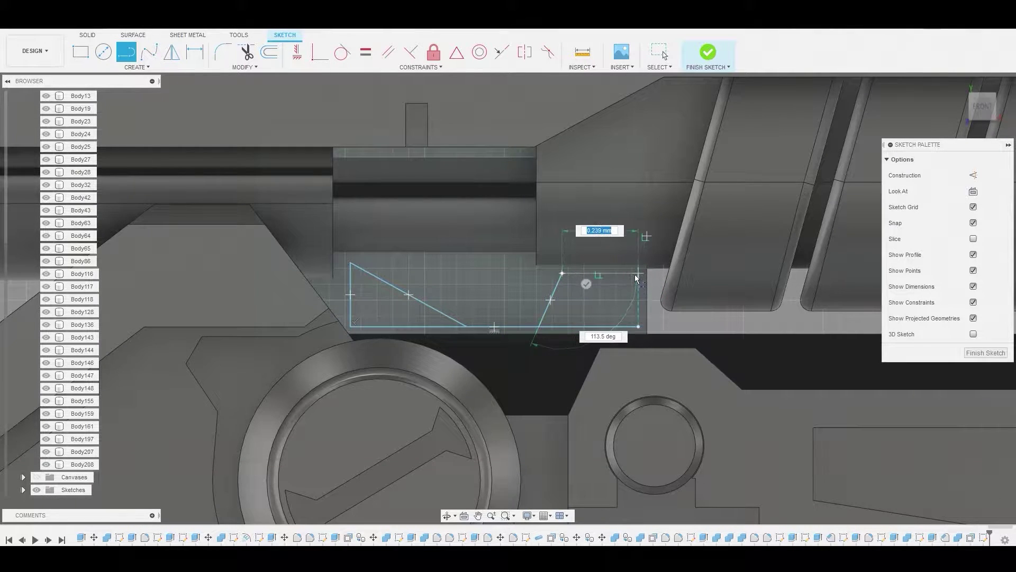
left_click(635, 274)
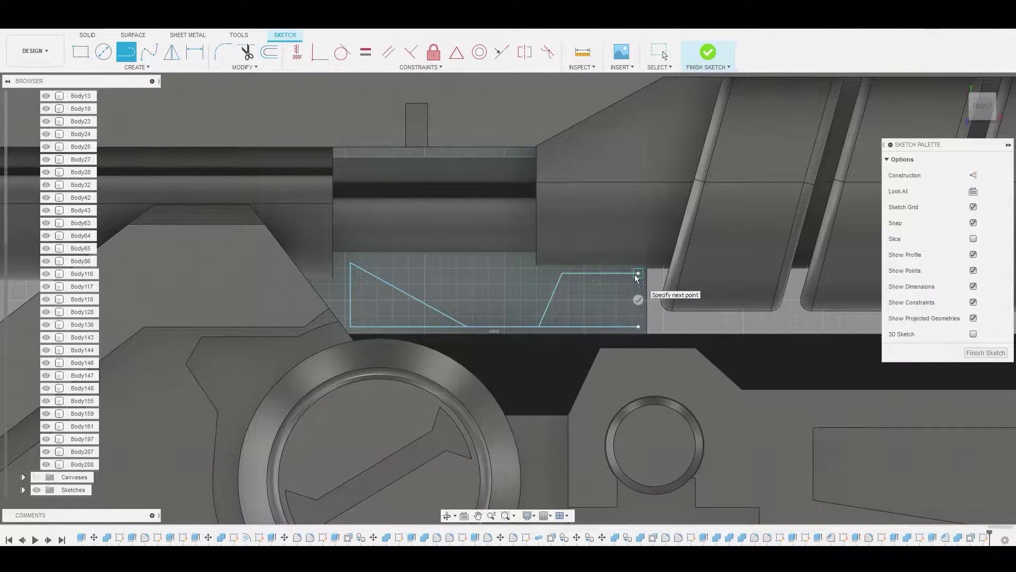
left_click(640, 326)
scroll(502, 321, "up", 2)
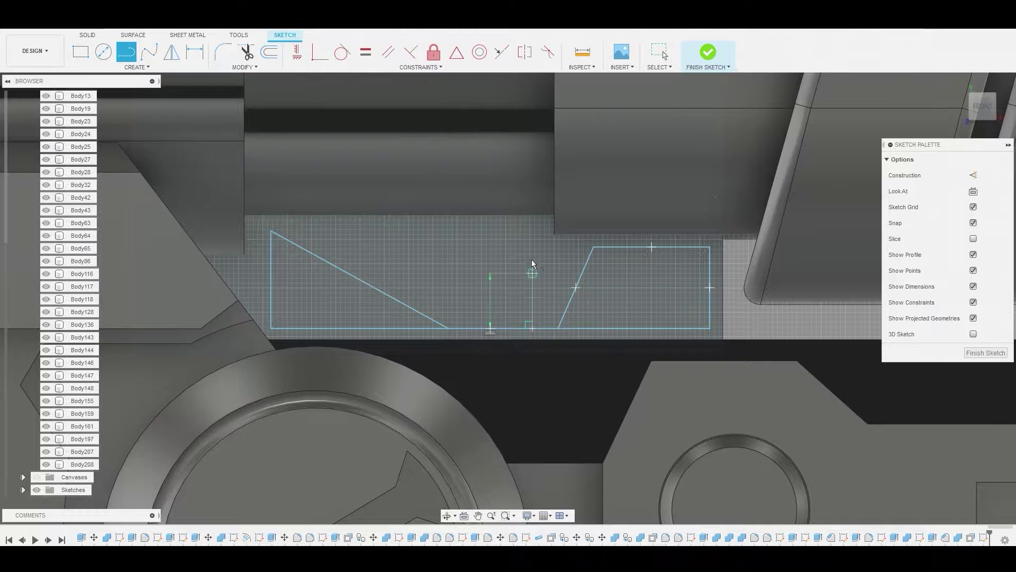
left_click(570, 246)
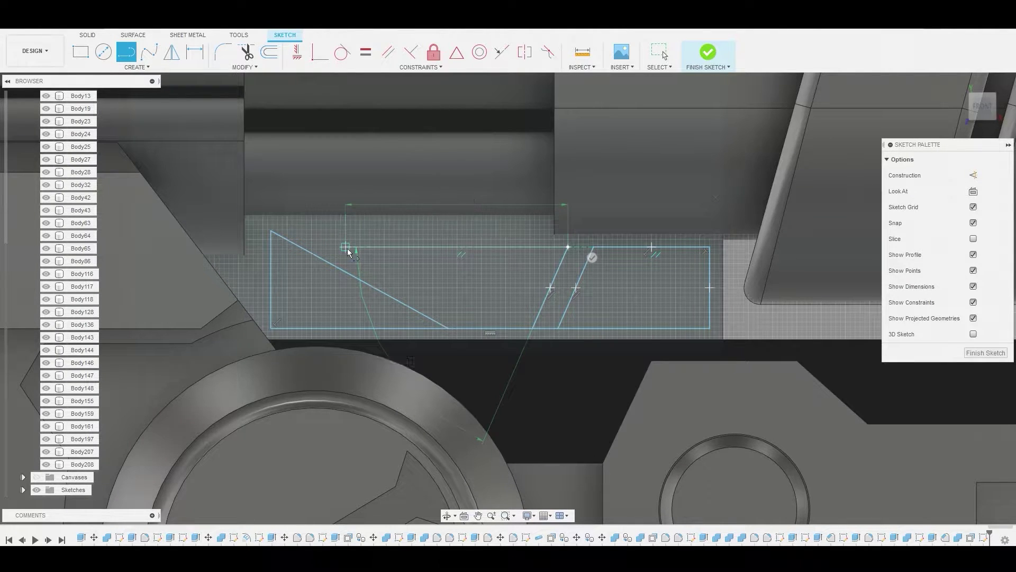
left_click(345, 247)
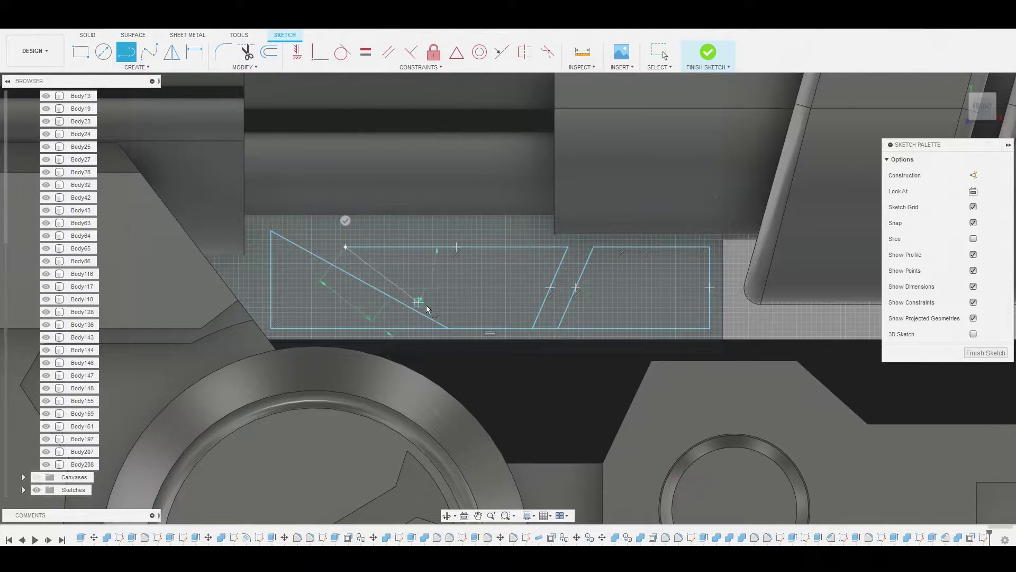
double_click(488, 328)
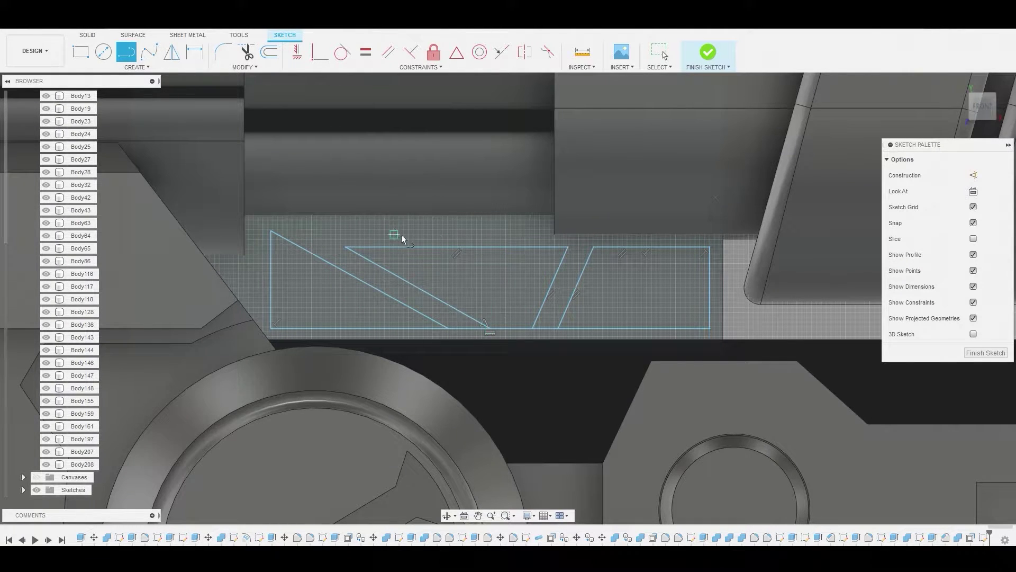
Draw a thin strip rectangle above the sketched panels.
key("r")
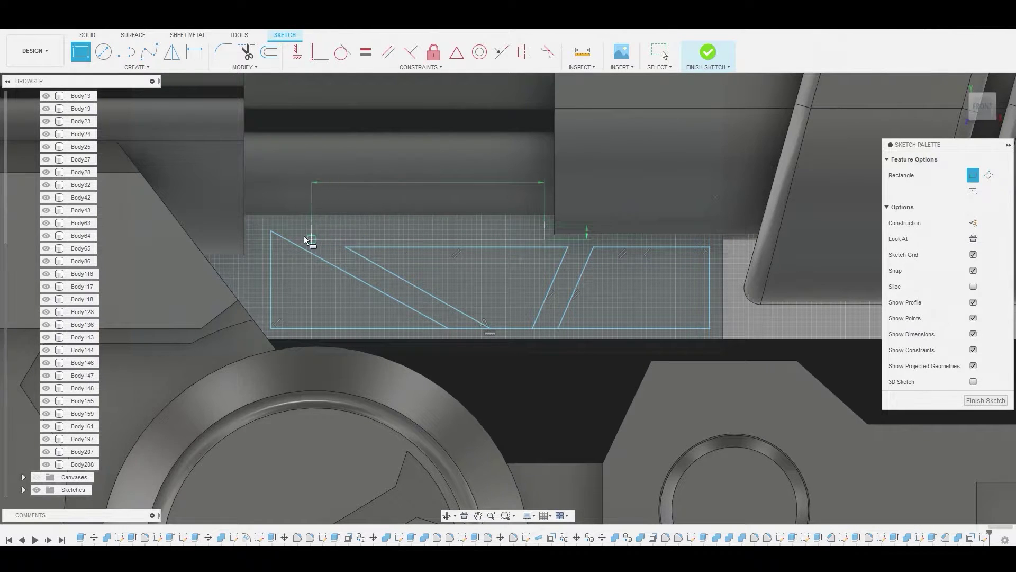
key("Return")
right_click(369, 232)
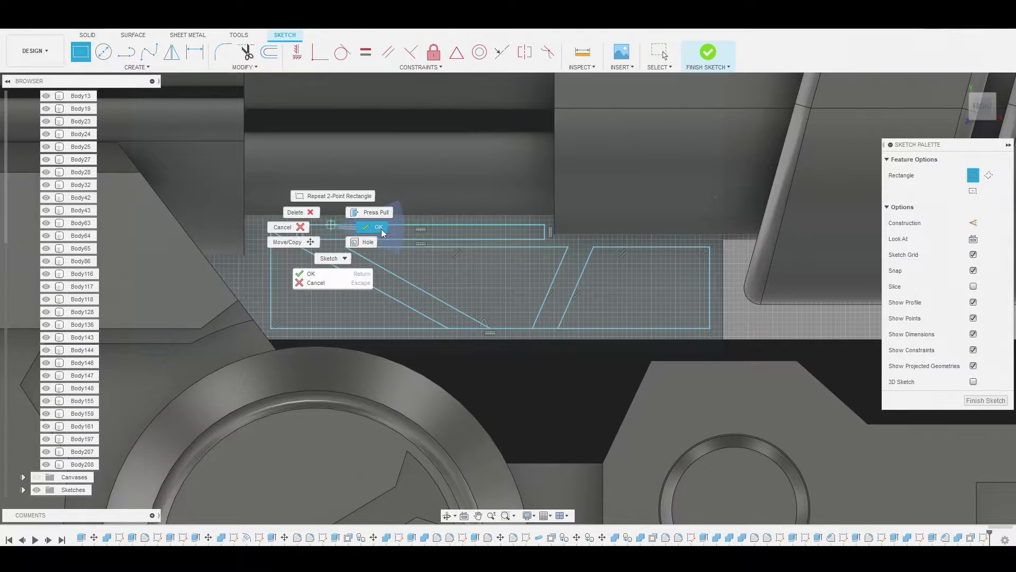
key("Escape")
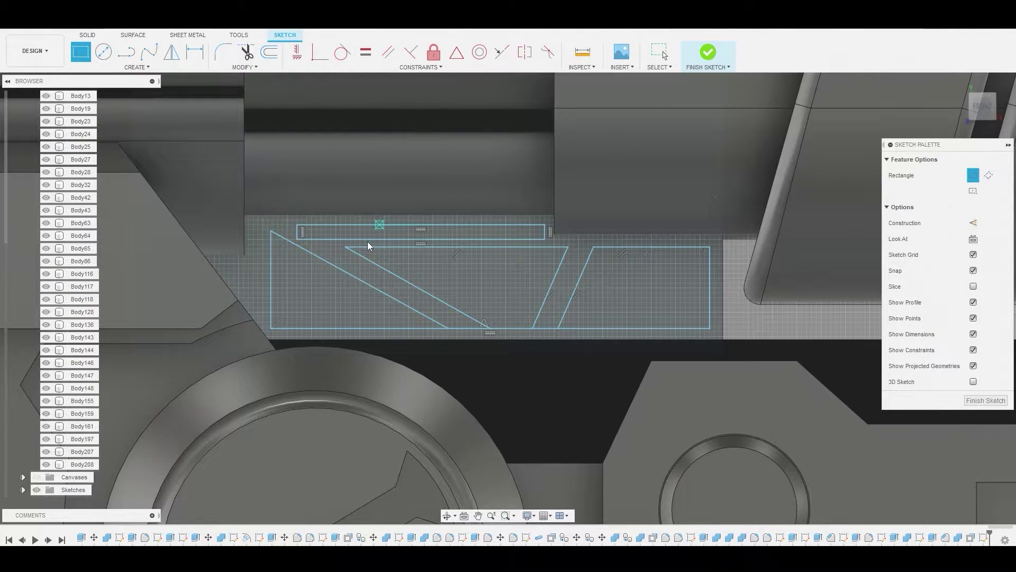
key("Escape")
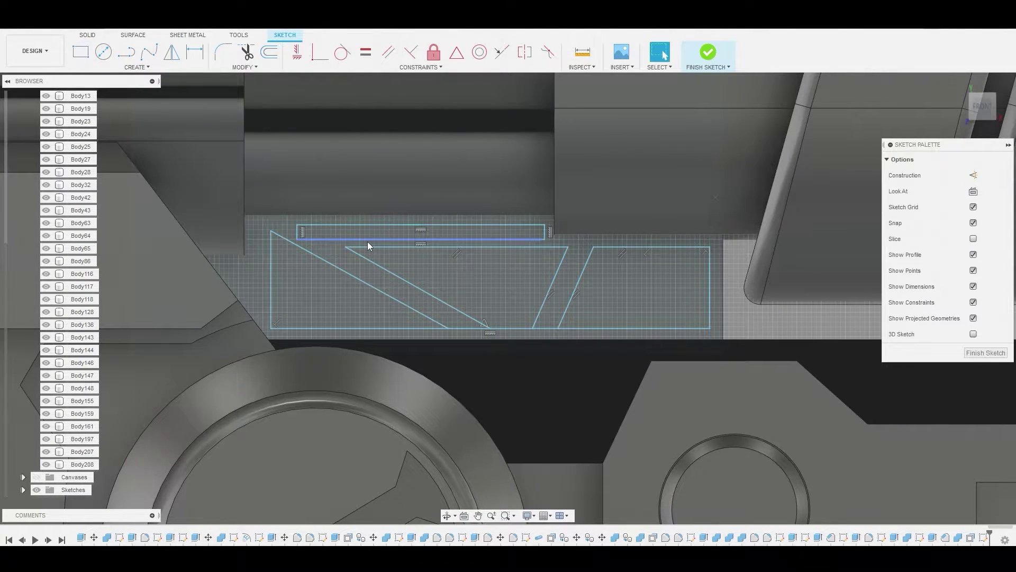
Extrude the four panel profiles as a cut 0.045 mm into the body.
left_click(633, 288)
left_click(512, 273, "shift")
left_click(494, 233, "shift")
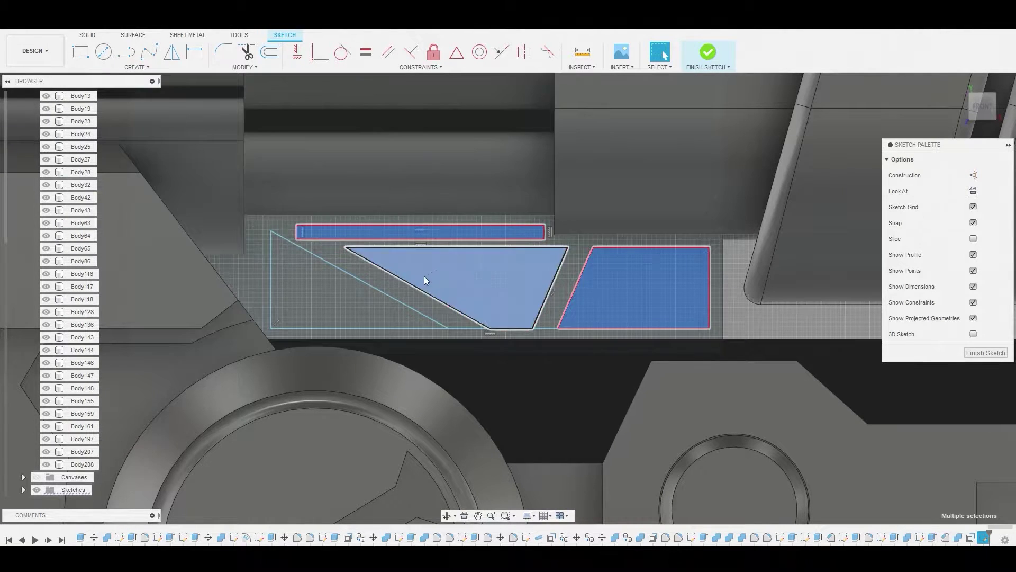
left_click(342, 297, "shift")
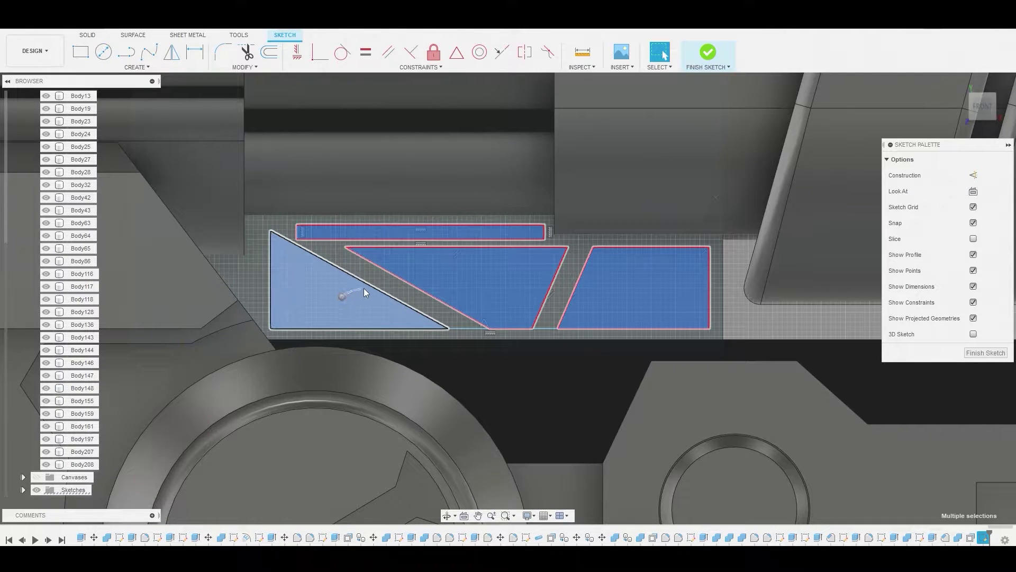
right_click(366, 289)
key("e")
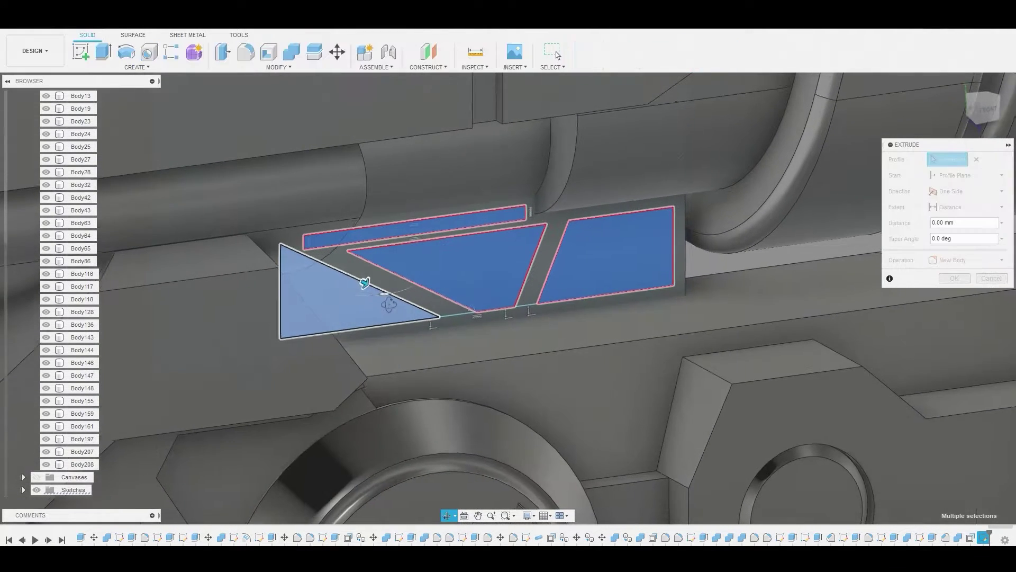
left_click_drag(366, 285, 347, 272)
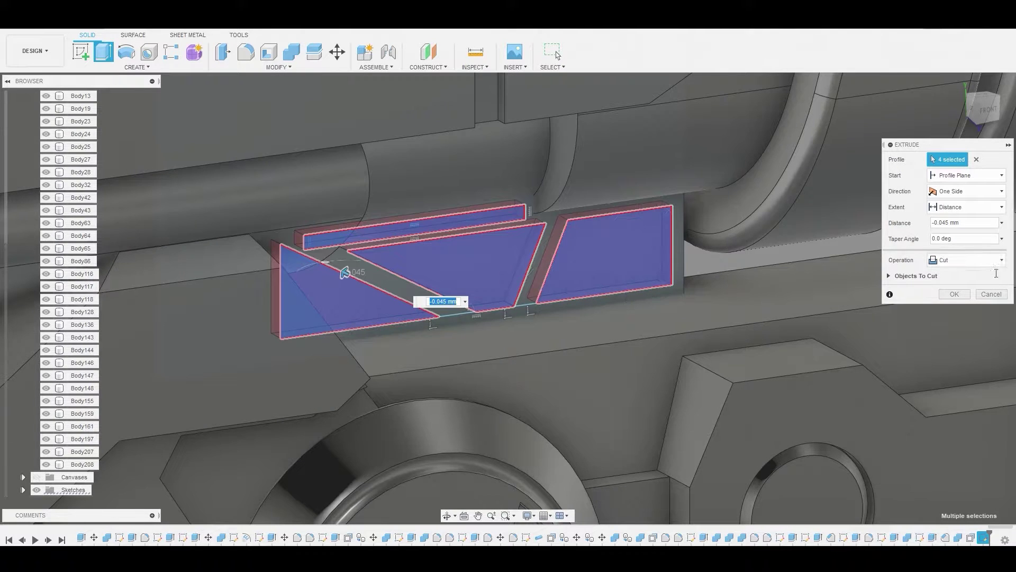
left_click(954, 295)
Orbit to view the rifle from the right and pick a side face at its rear.
scroll(738, 279, "down", 15)
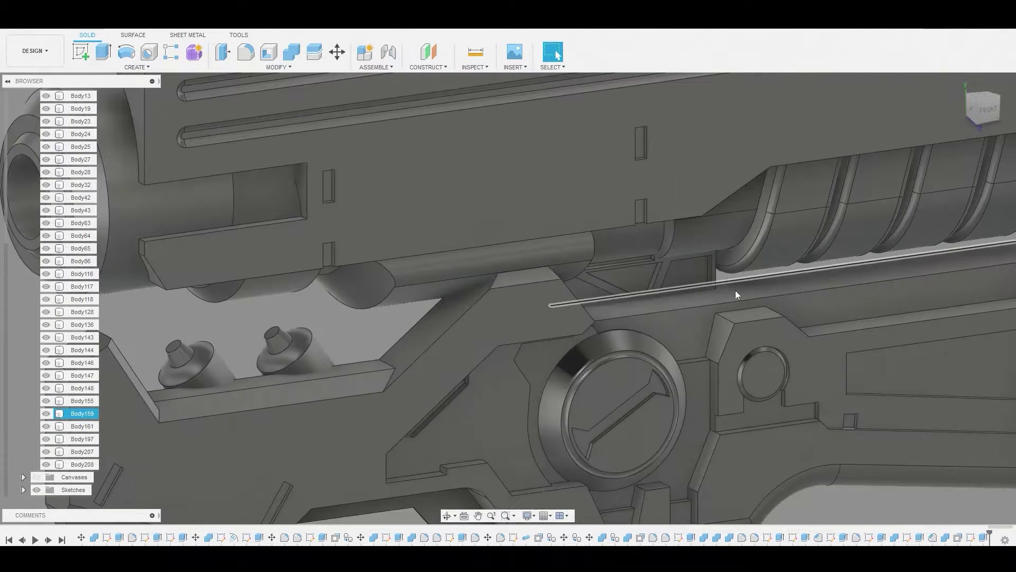
scroll(796, 357, "down", 10)
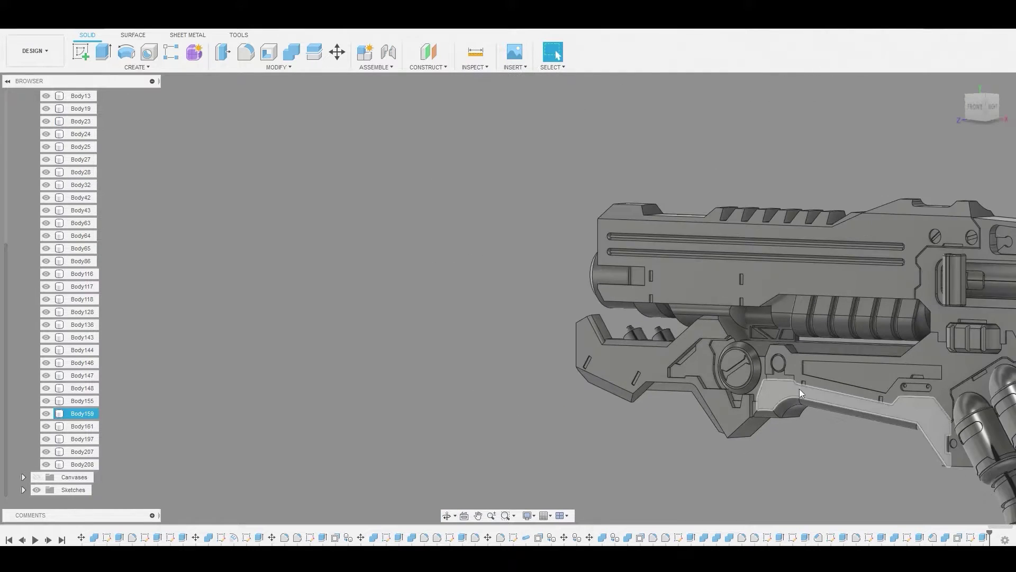
middle_click_drag(961, 390, 691, 286)
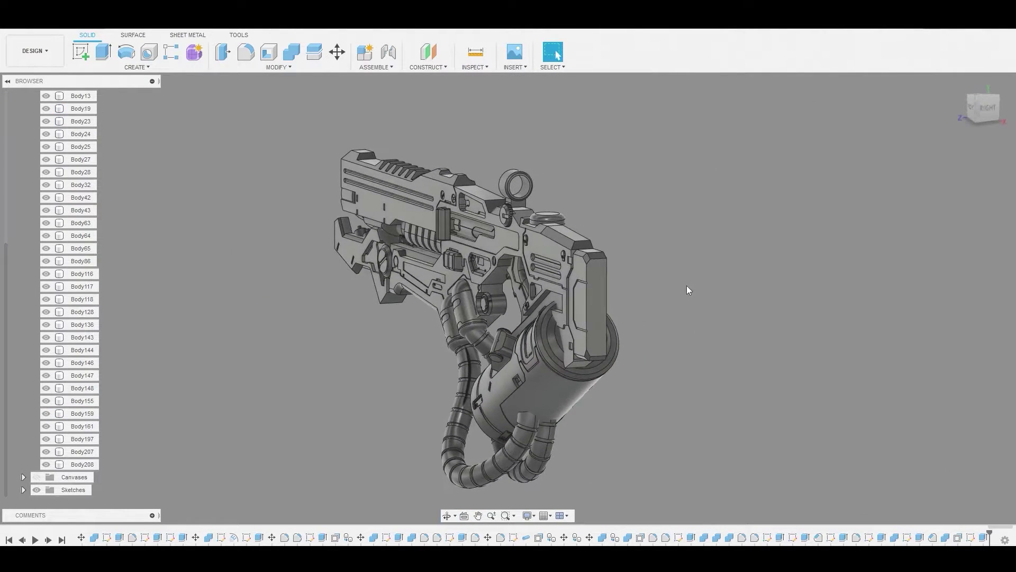
scroll(611, 297, "up", 6)
left_click(620, 298)
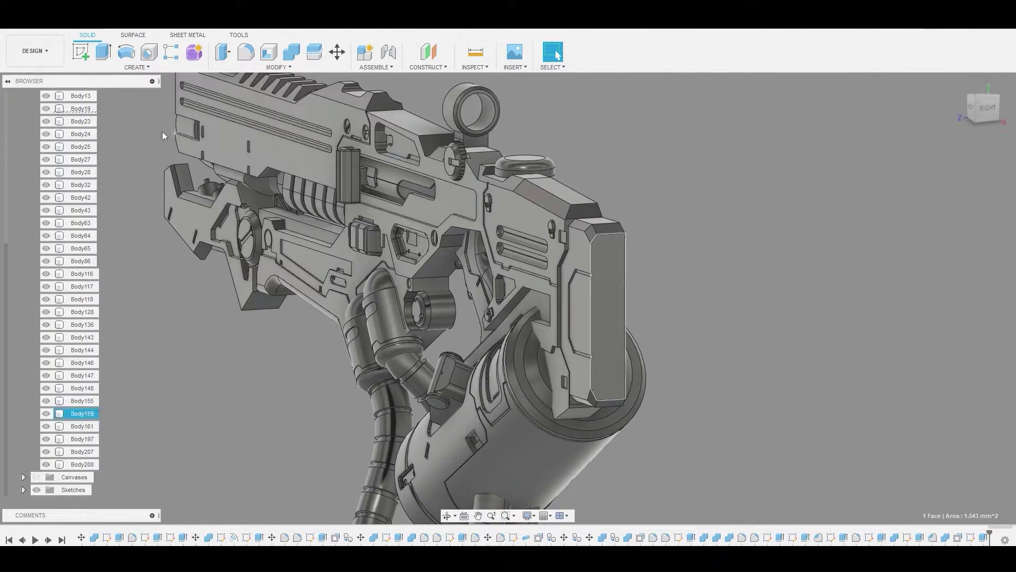
Start a sketch on the rear plate face and draw a tall rectangle.
left_click(90, 54)
scroll(529, 264, "up", 5)
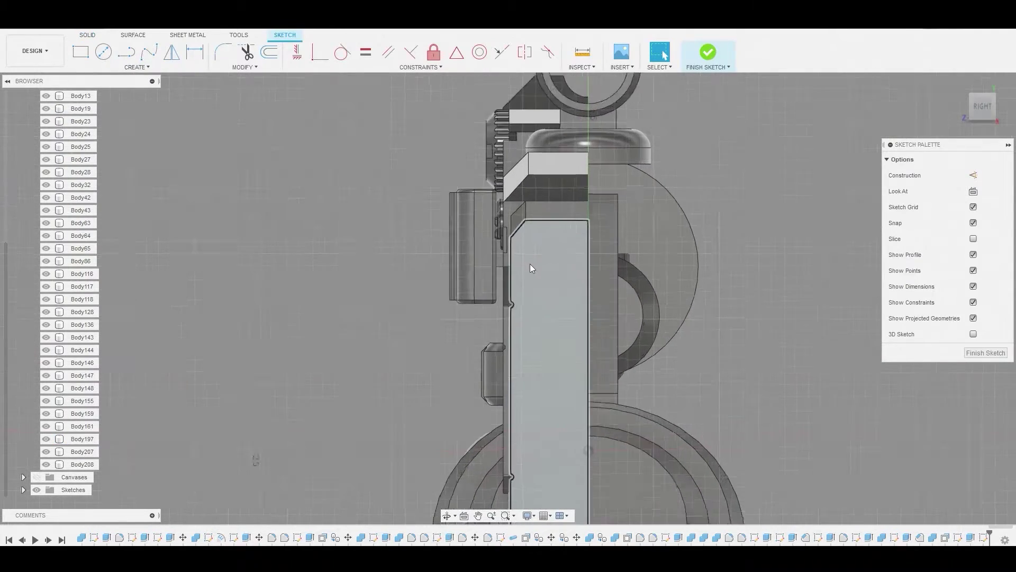
scroll(593, 302, "down", 3)
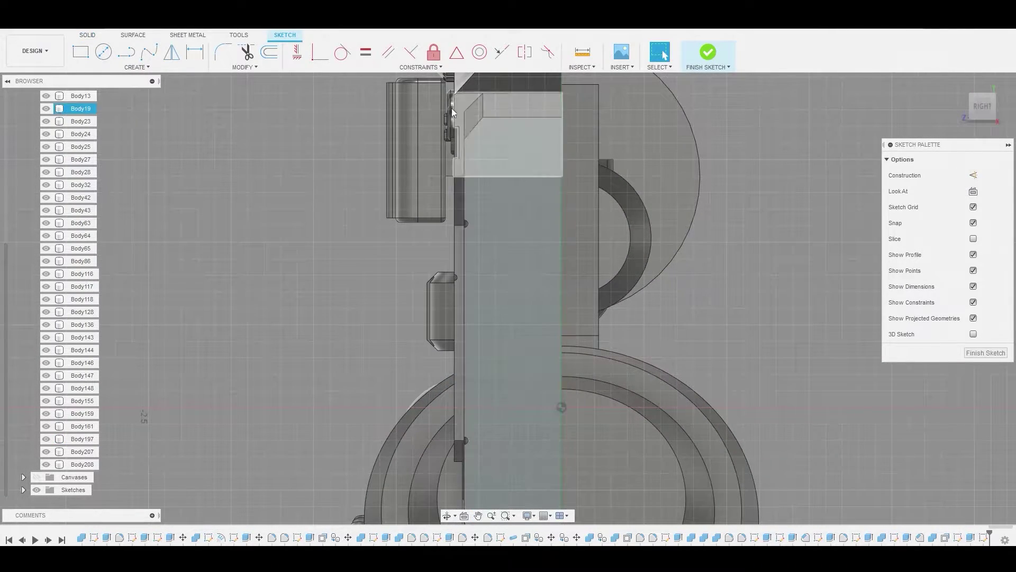
key("r")
scroll(527, 189, "down", 2)
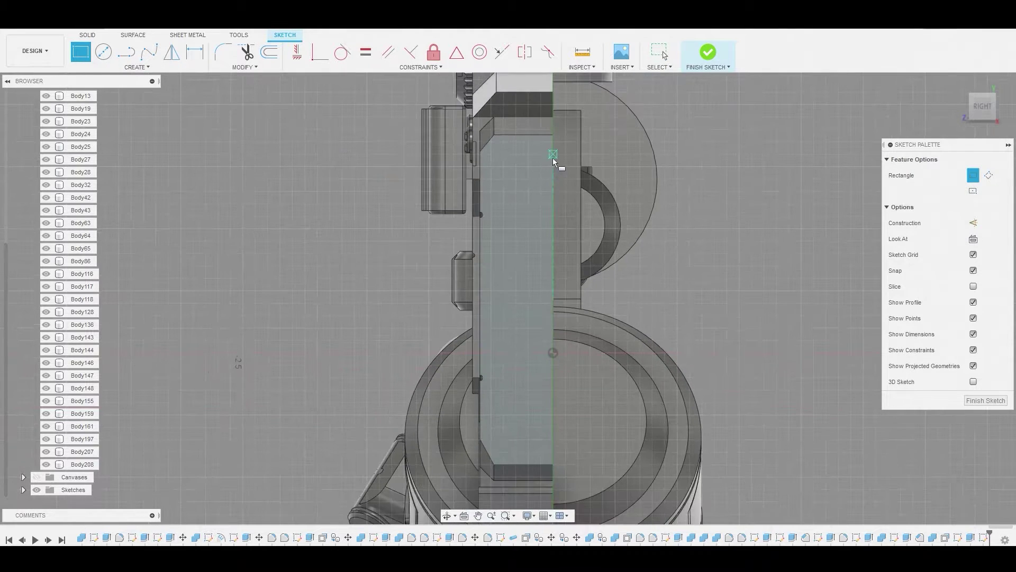
left_click(551, 148)
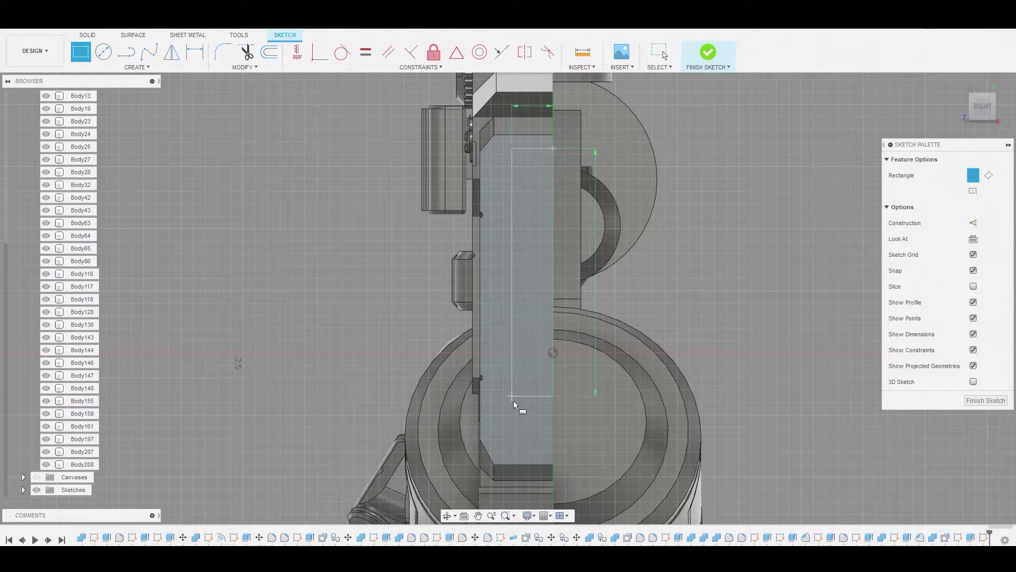
left_click(498, 437)
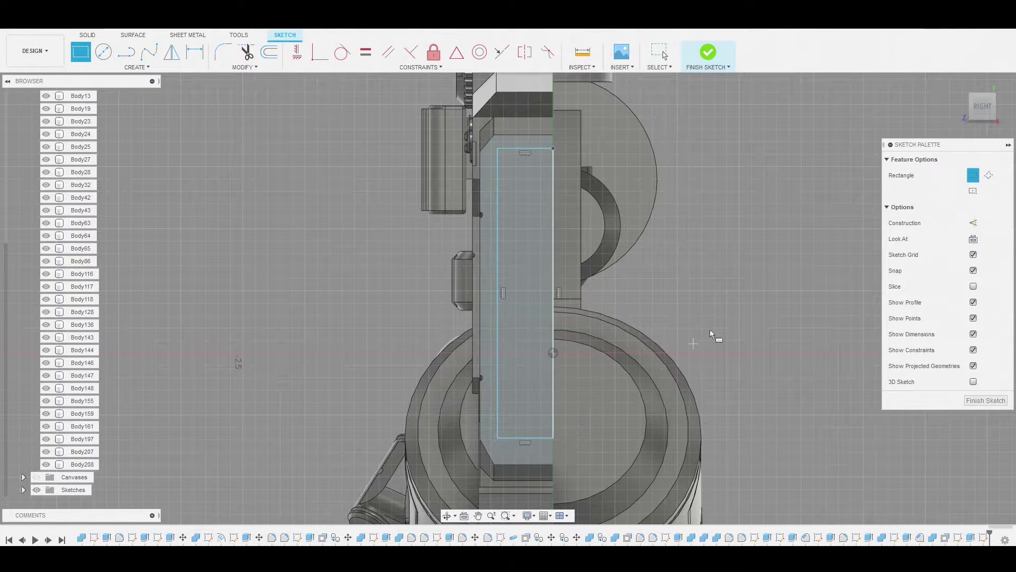
right_click(733, 312)
left_click(765, 313)
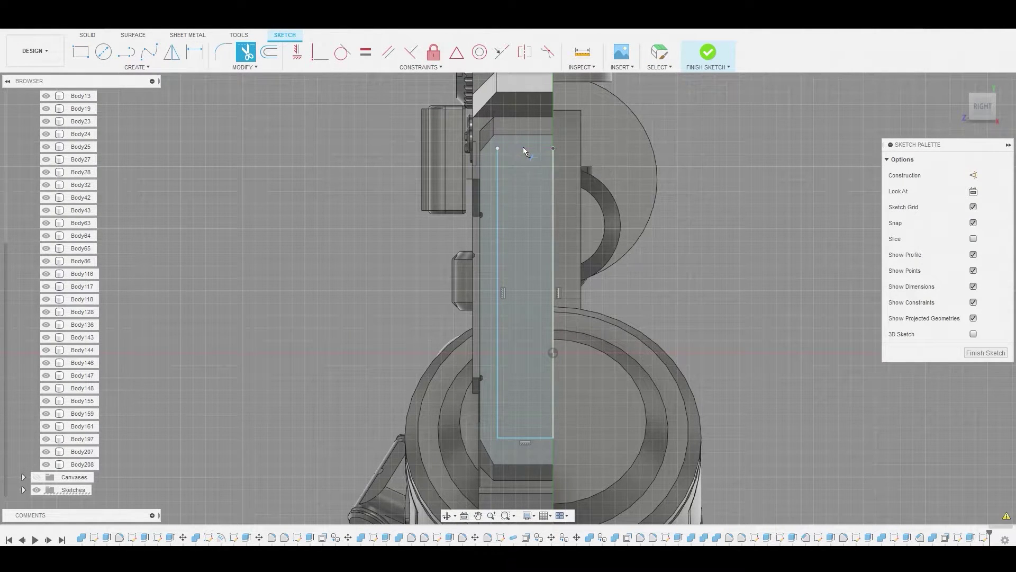
Cut the rectangle profile 0.012 mm into the rear plate.
left_click(523, 148)
key("Escape")
key("ctrl+z")
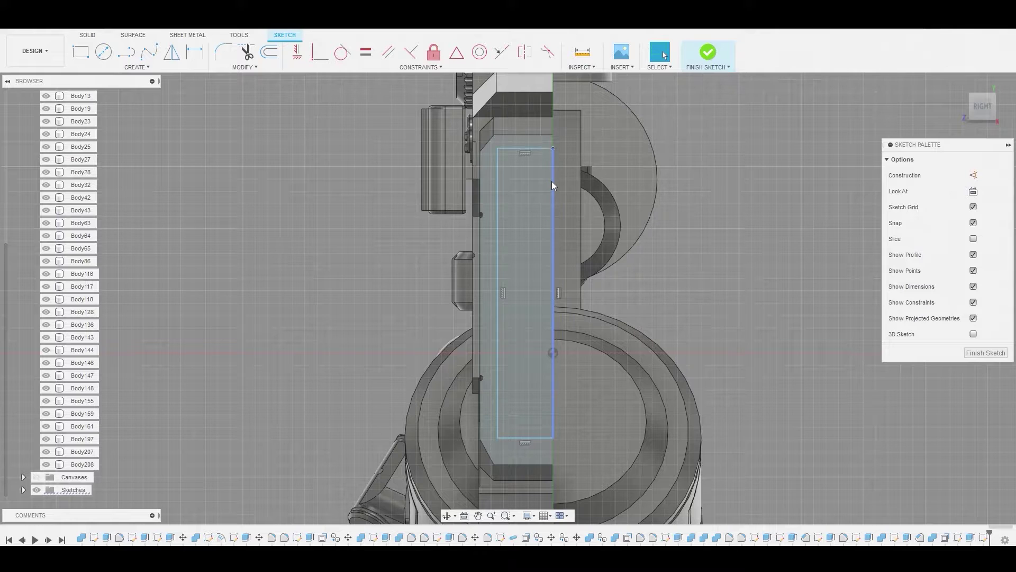
scroll(704, 260, "down", 3)
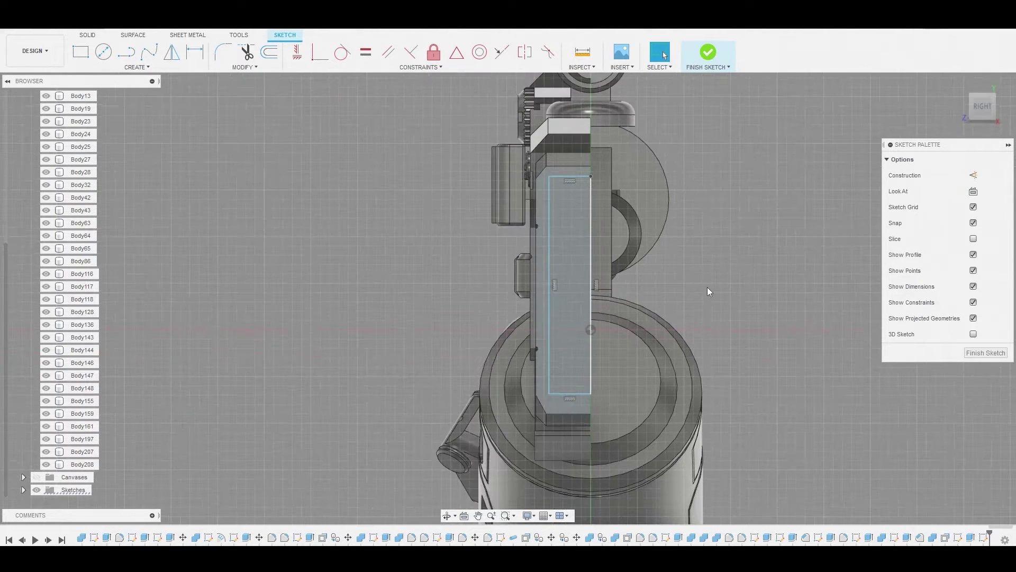
scroll(575, 215, "up", 3)
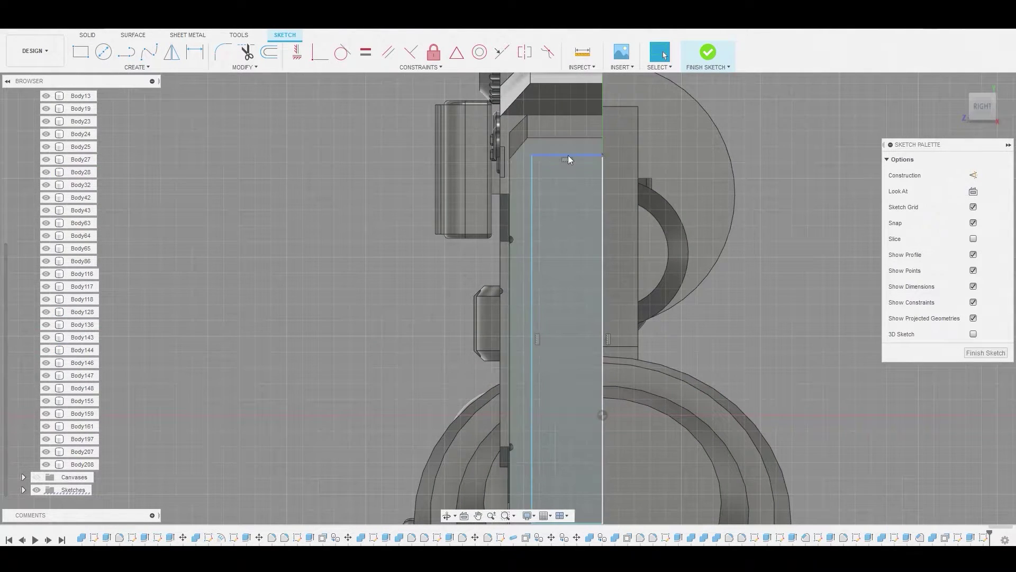
left_click(566, 192)
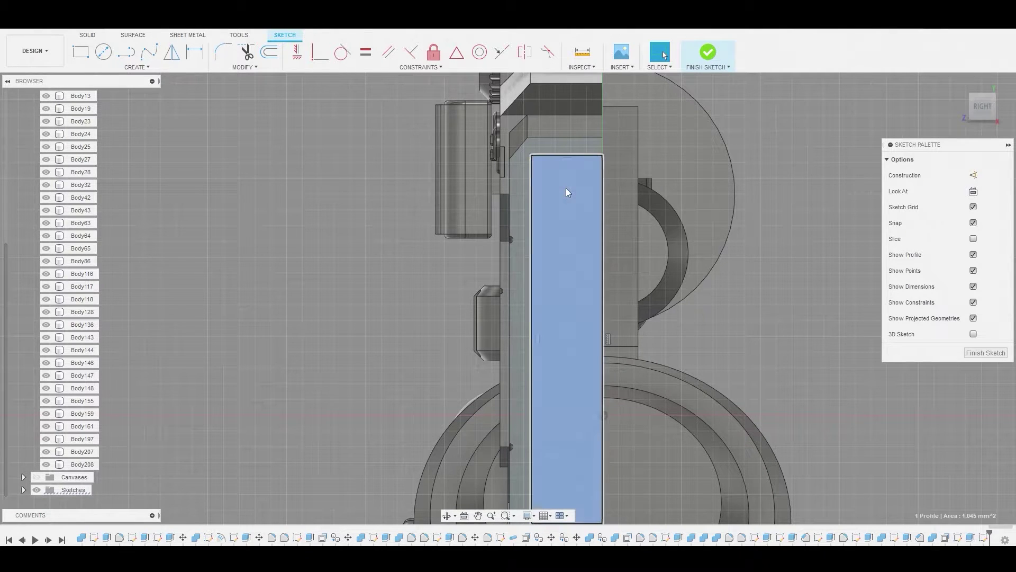
right_click(567, 189)
left_click(602, 176)
key("e")
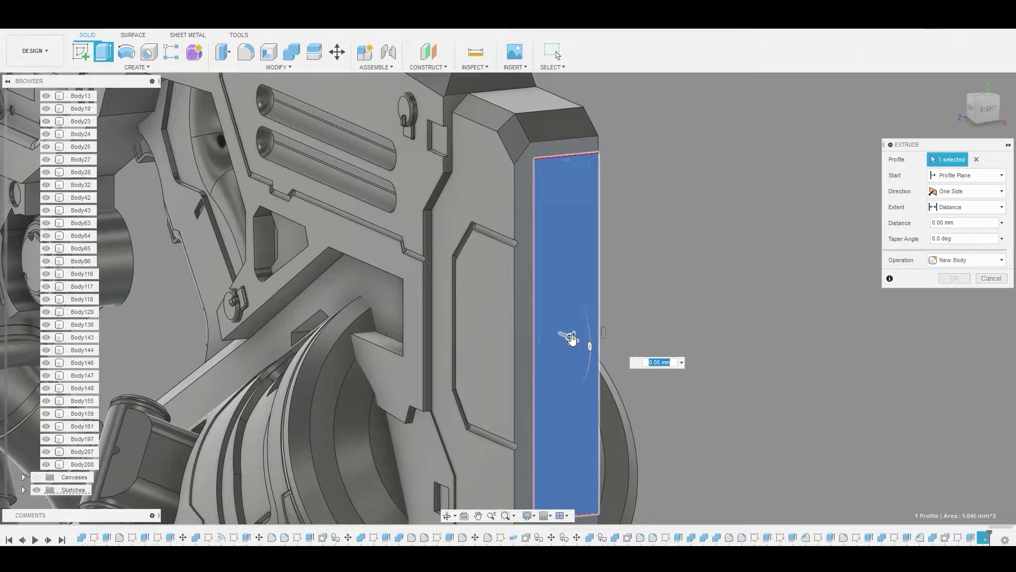
mouse_move(573, 338)
left_mouse_down()
mouse_move(545, 329)
mouse_move(559, 333)
left_mouse_up()
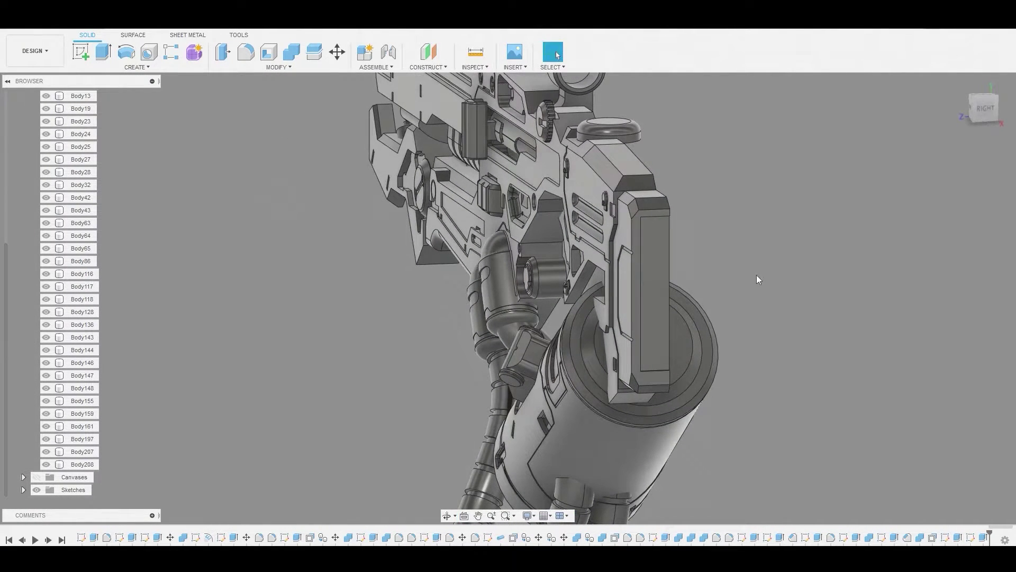
Sketch a small center-diameter circle at the corner of the small plate face.
left_click(655, 234)
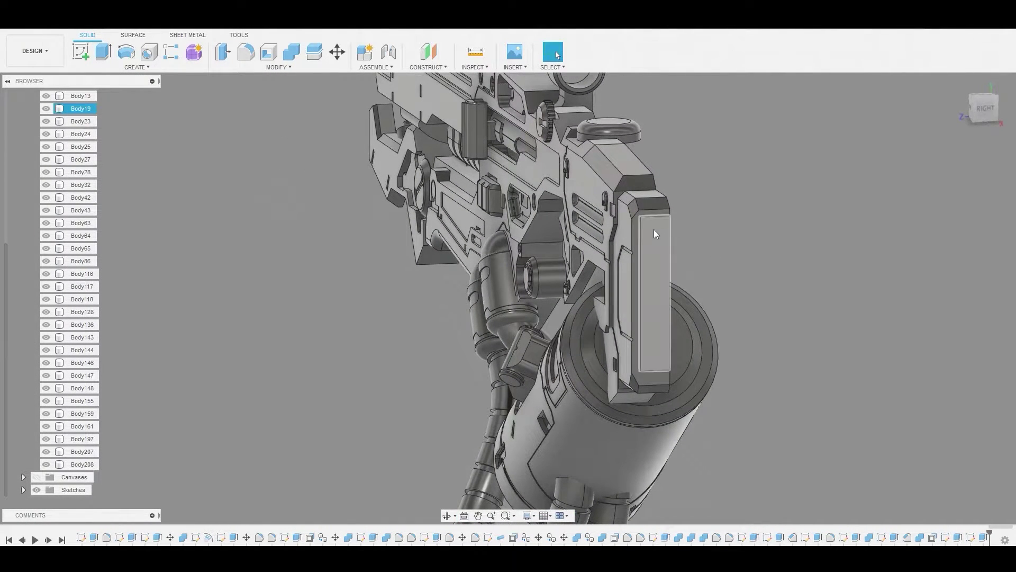
left_click(655, 234)
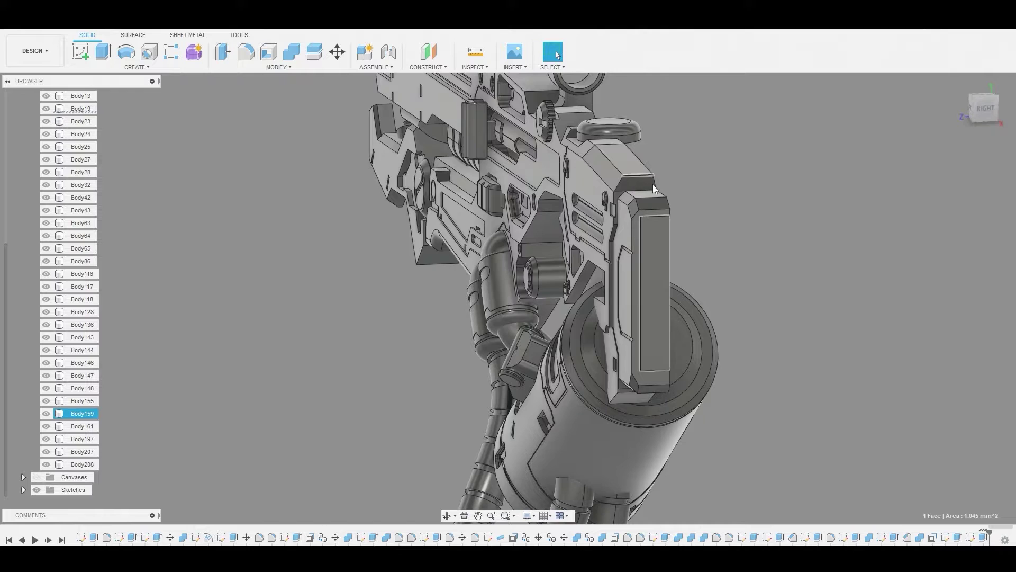
scroll(653, 184, "up", 3)
left_click(634, 224)
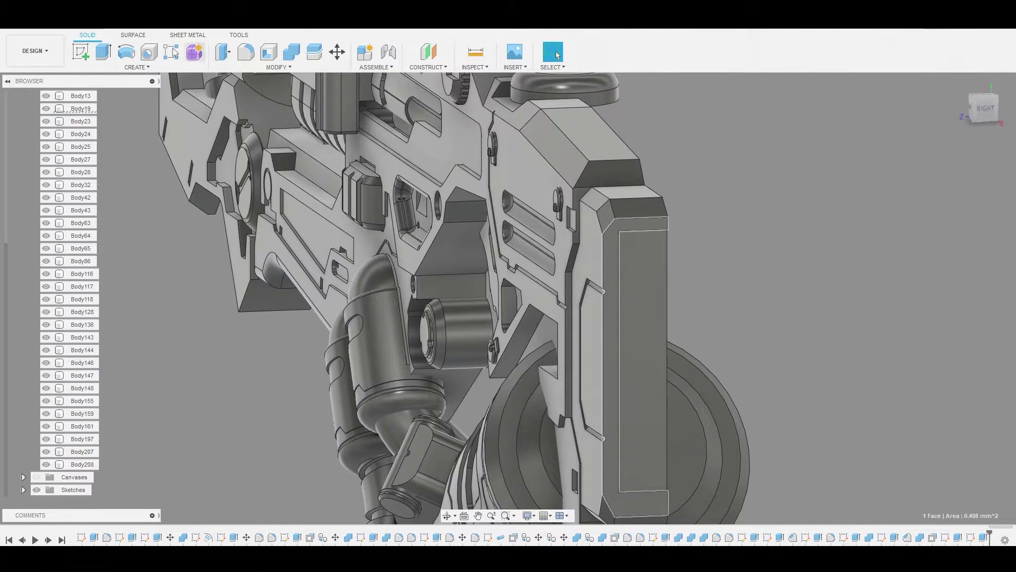
left_click(79, 52)
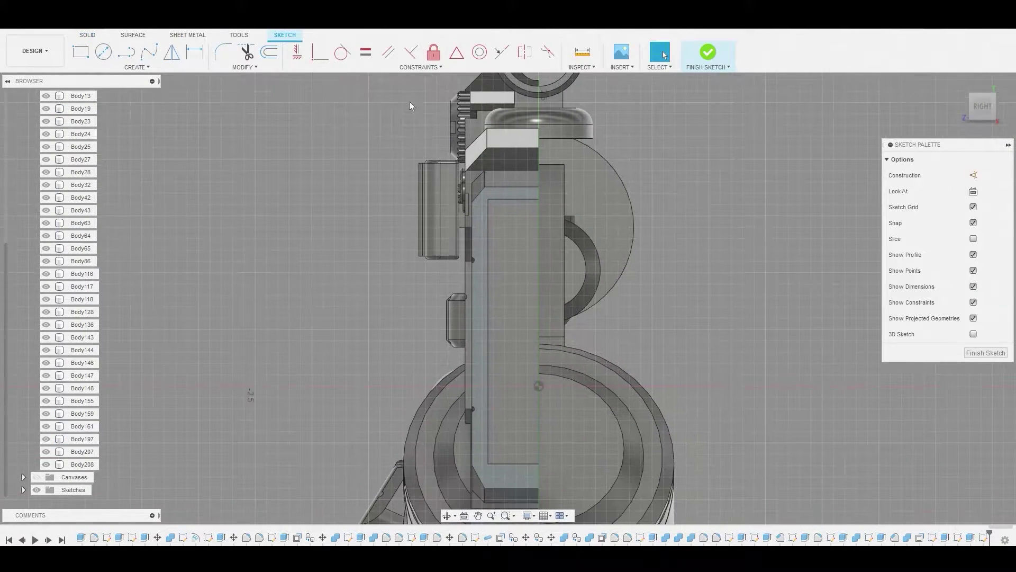
left_click(104, 52)
scroll(486, 198, "up", 5)
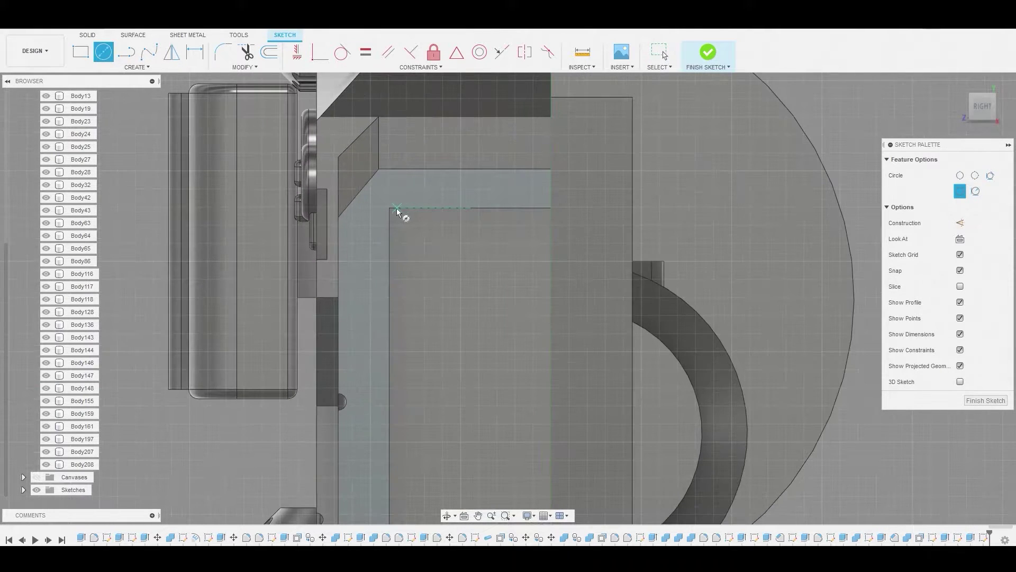
left_click(389, 208)
left_click(409, 192)
right_click(405, 196)
left_click(438, 195)
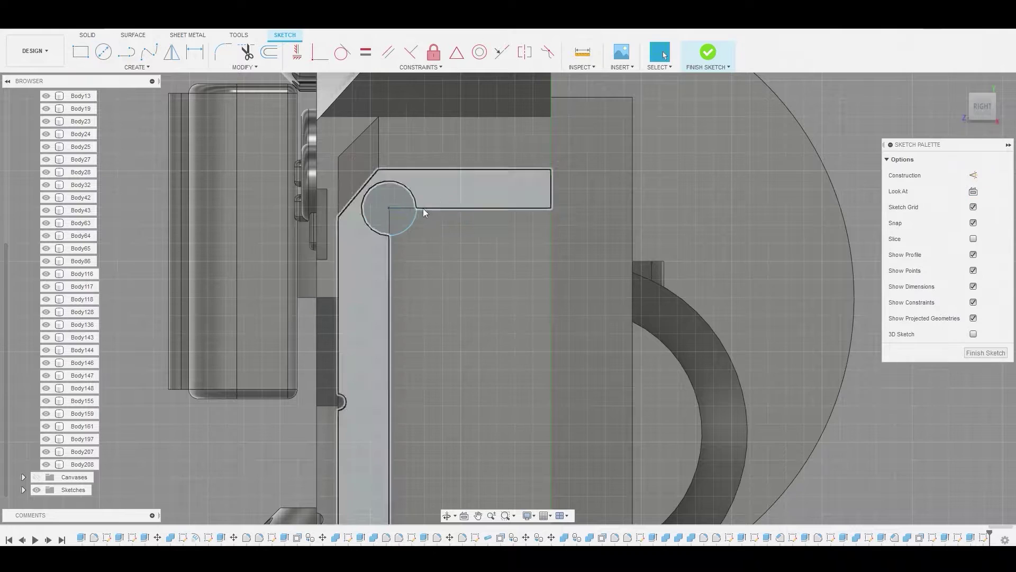
Move the circle down about 2.3 mm to the seam's lower corner.
scroll(421, 228, "down", 3)
scroll(417, 248, "down", 3)
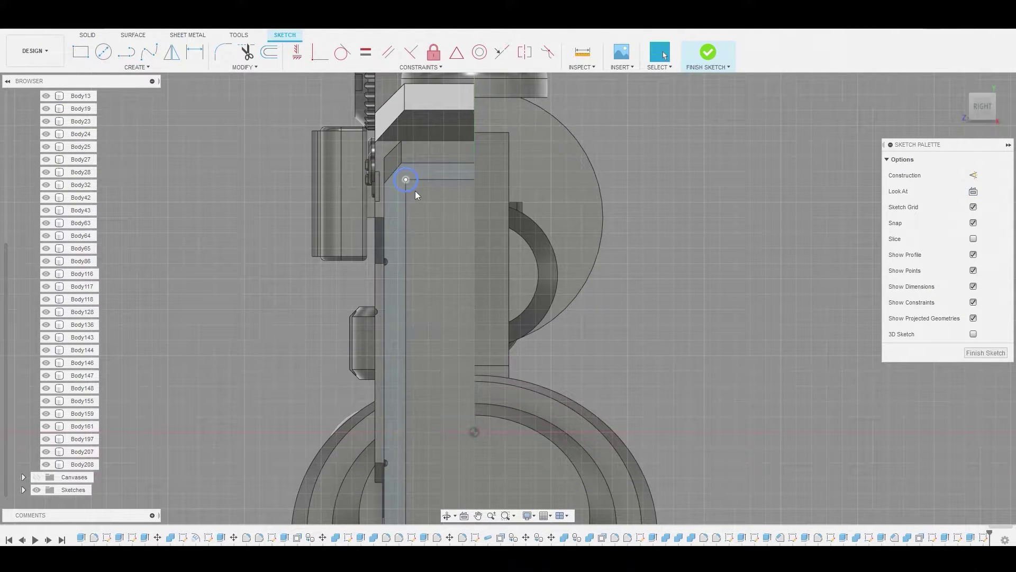
left_click(415, 192)
key("m")
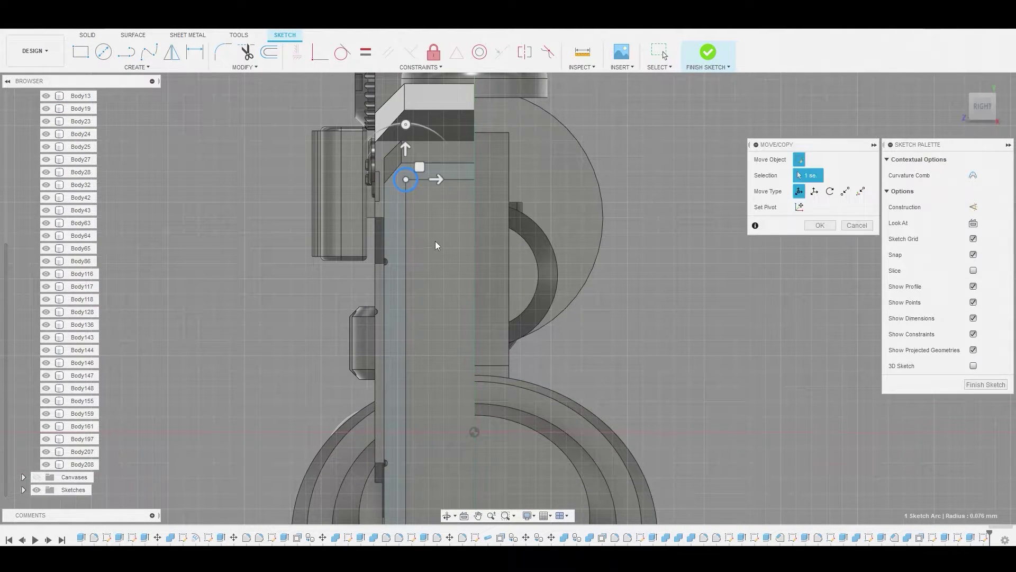
scroll(428, 242, "down", 2)
mouse_move(417, 165)
left_mouse_down()
mouse_move(424, 417)
mouse_move(406, 419)
mouse_move(406, 371)
left_mouse_up()
scroll(420, 429, "up", 5)
scroll(417, 444, "up", 2)
key("Return")
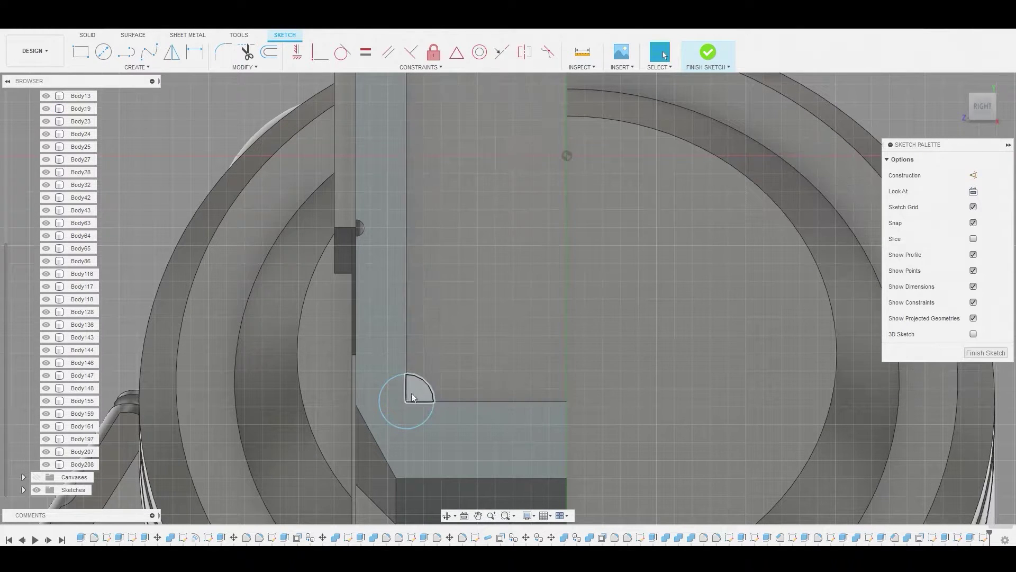
Select both circle regions and extrude them as a 0.069 mm cut into the plate.
left_click(398, 407)
scroll(421, 268, "down", 3)
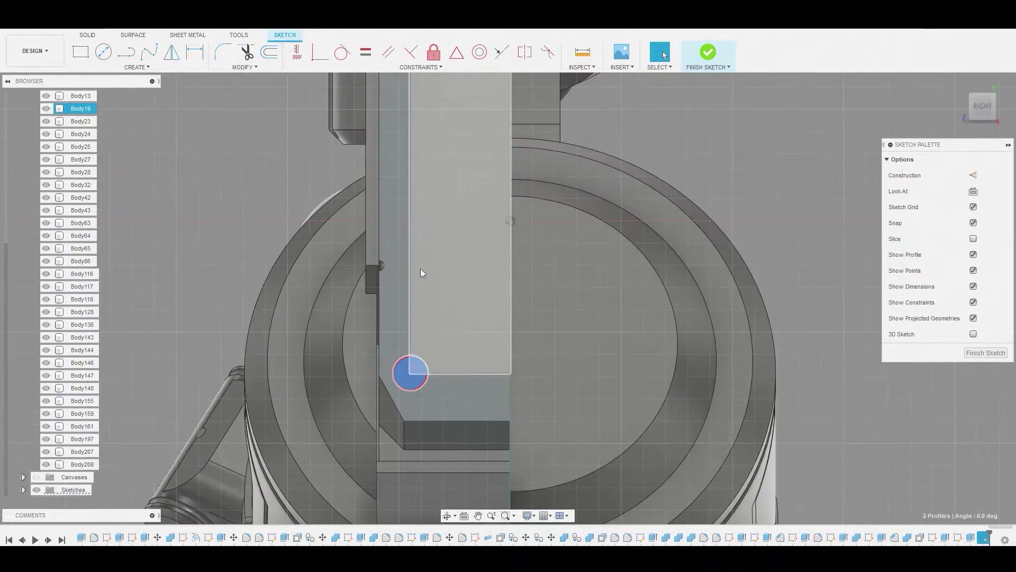
scroll(421, 269, "up", 3)
middle_click_drag(420, 269, 459, 374)
scroll(437, 234, "up", 5)
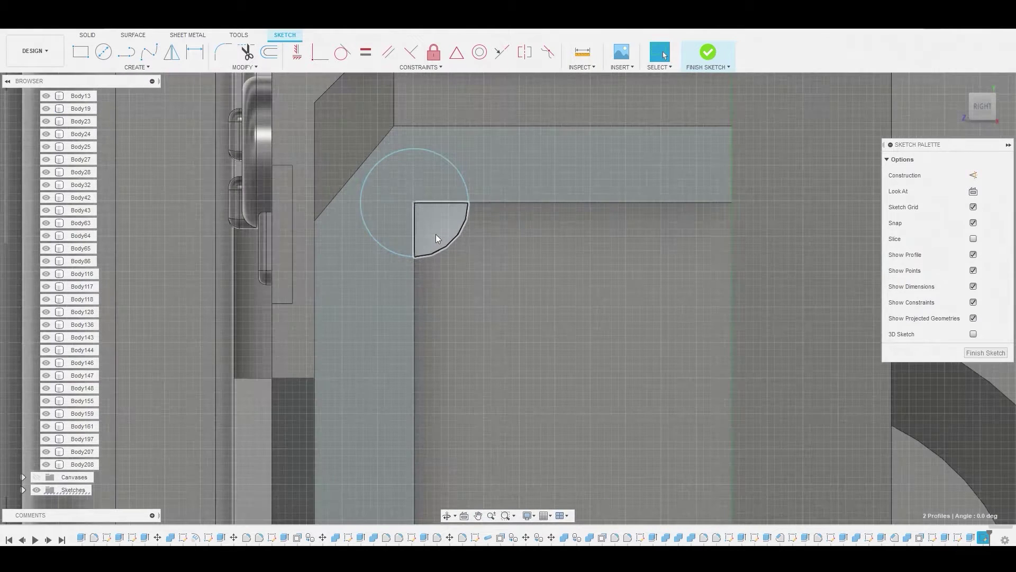
left_click(436, 234)
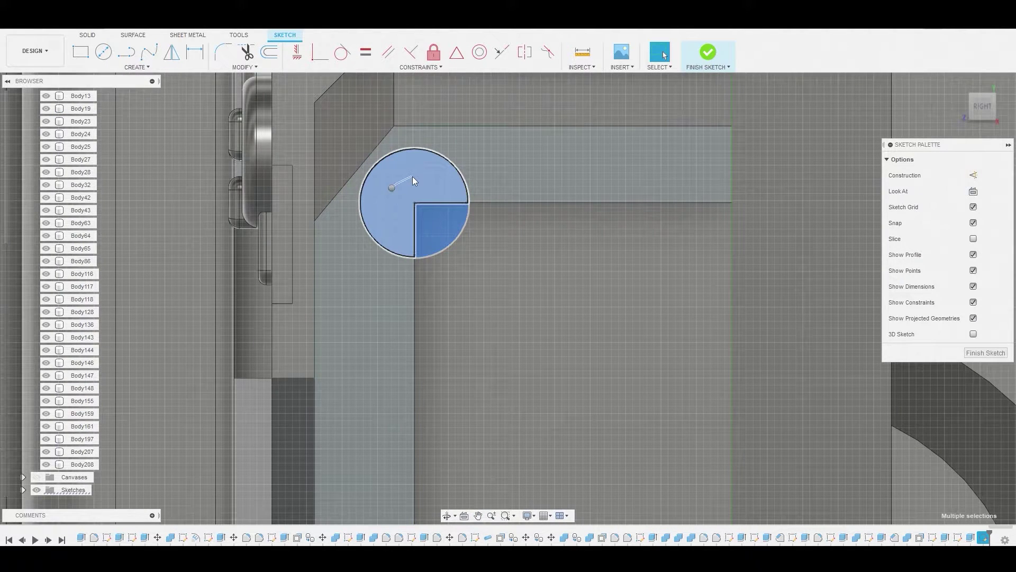
right_click(414, 176)
key("e")
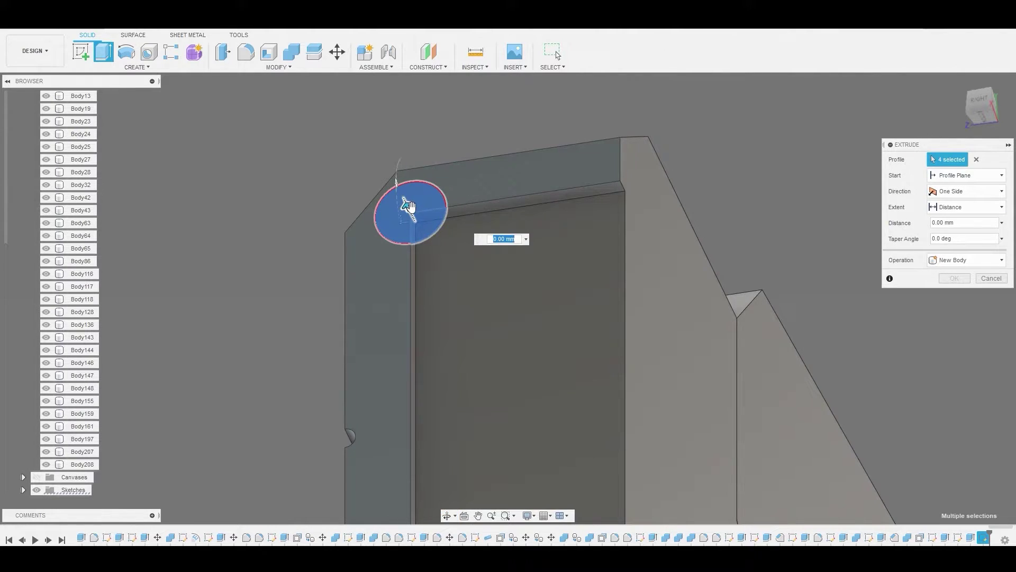
left_click_drag(409, 209, 427, 229)
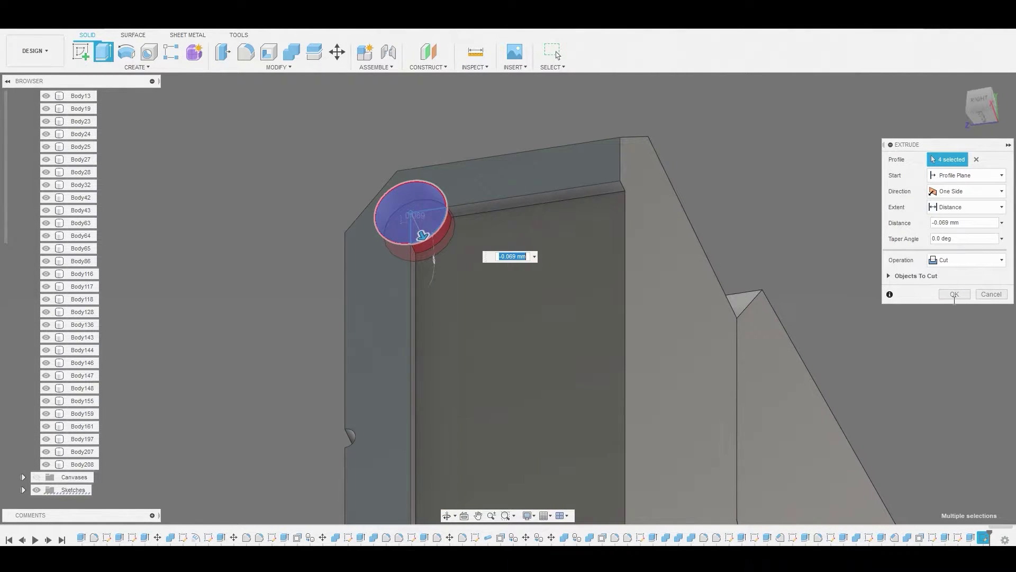
left_click(954, 294)
scroll(697, 277, "down", 8)
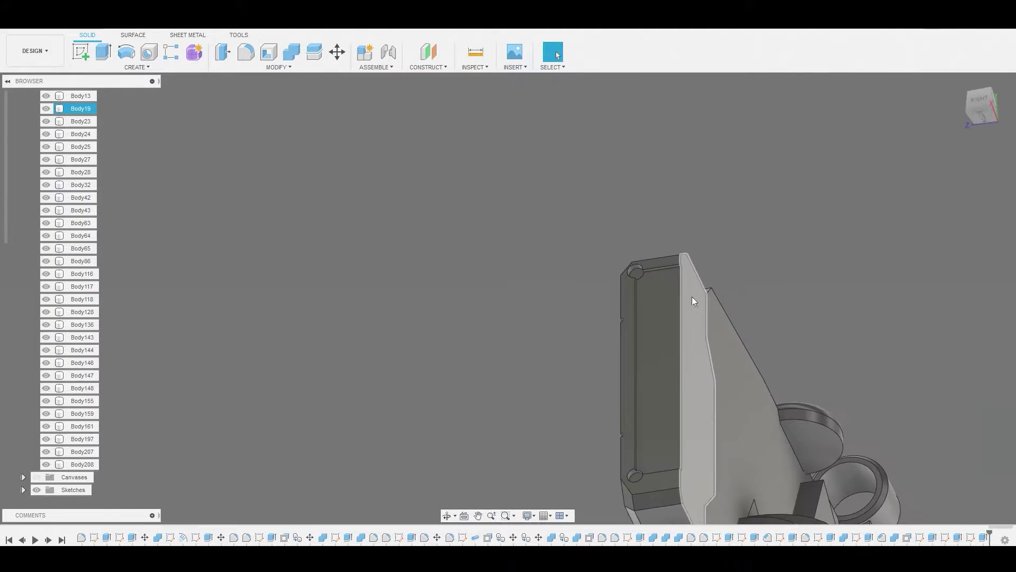
key("Escape")
scroll(623, 369, "up", 6)
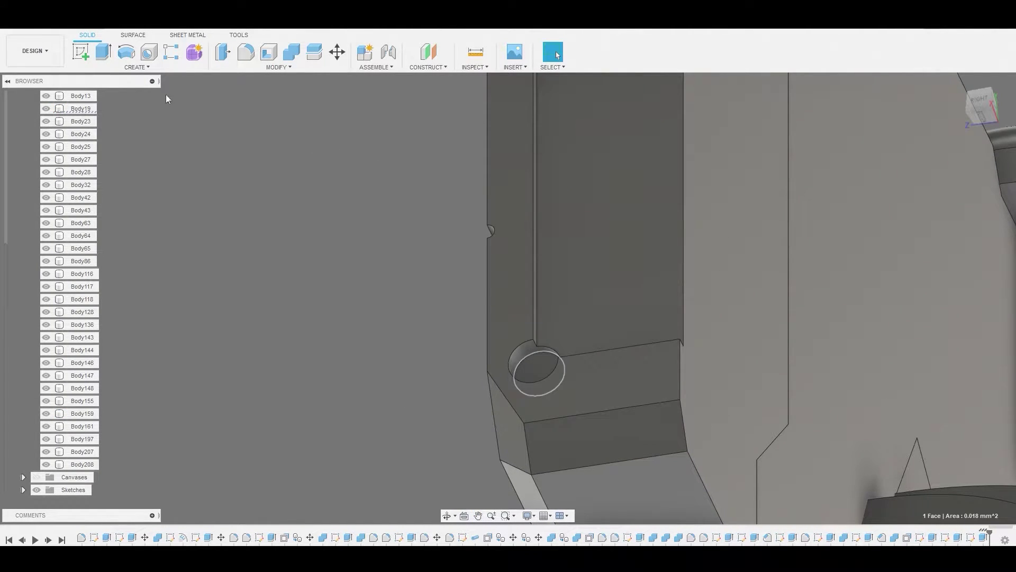
Sketch on the pocket face and offset its circle slightly inward, about 0.005 mm.
left_click(81, 52)
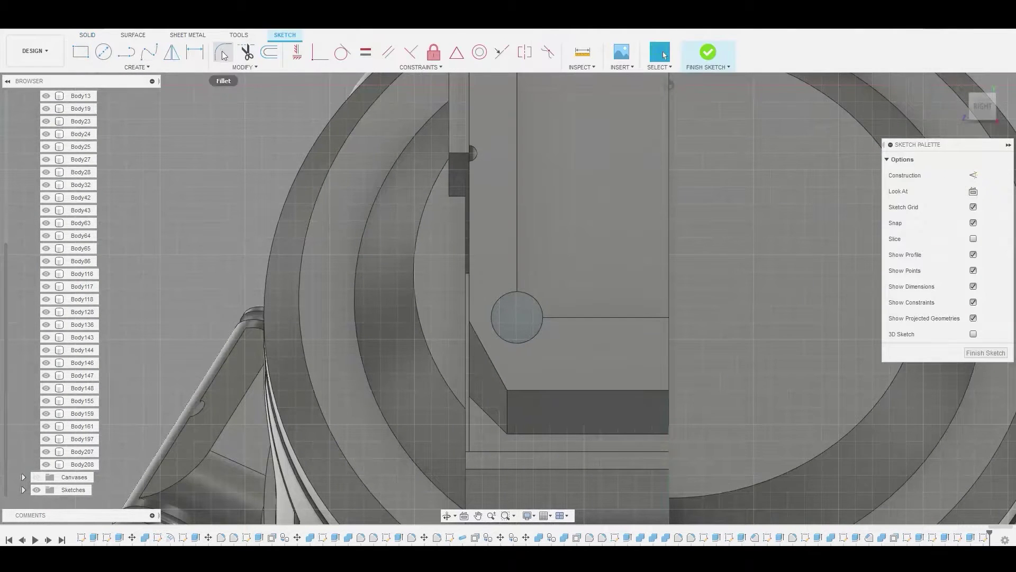
left_click(269, 52)
scroll(567, 306, "up", 4)
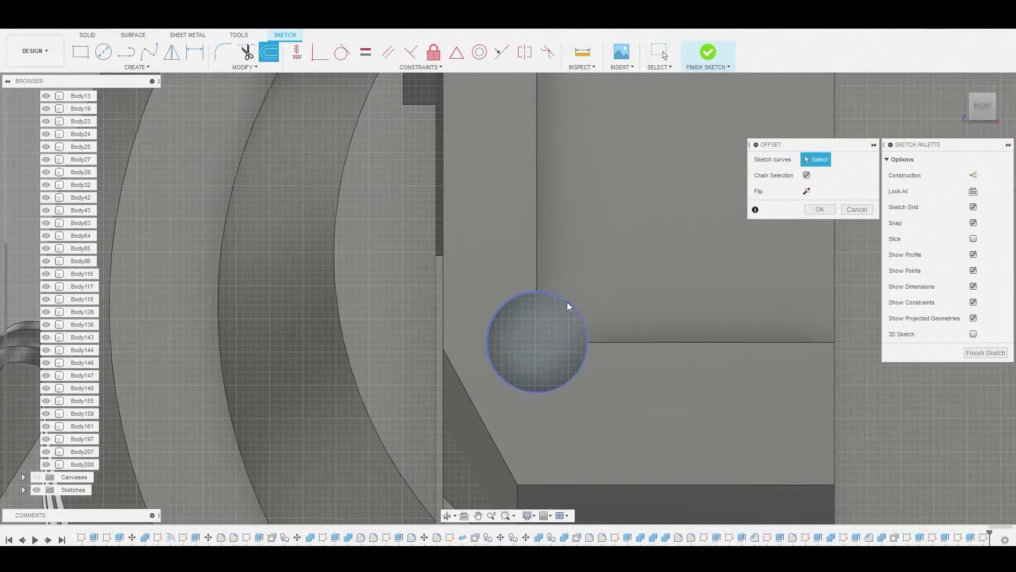
scroll(571, 310, "up", 2)
left_click(579, 313)
scroll(561, 281, "down", 3)
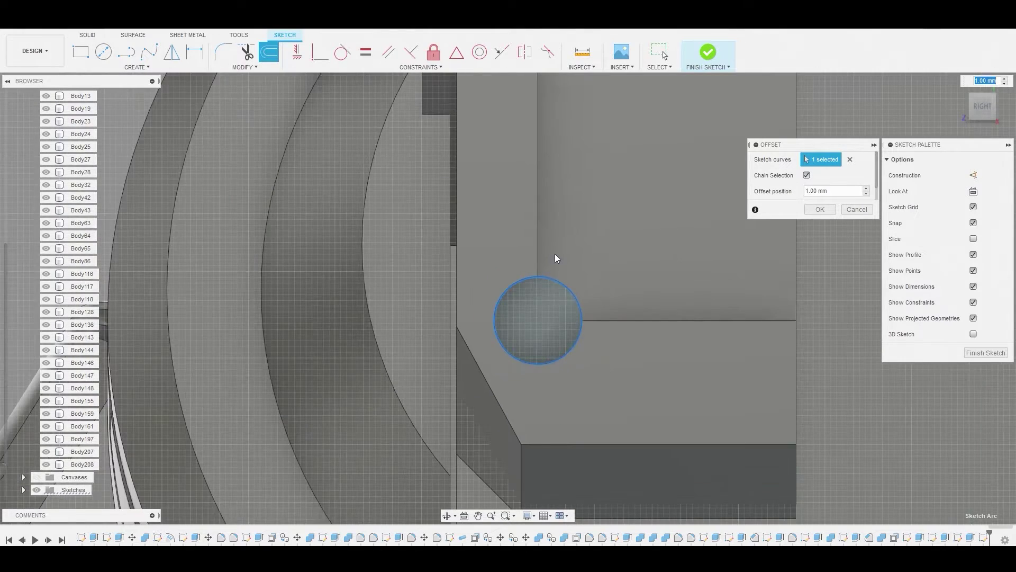
scroll(560, 275, "down", 5)
left_click_drag(721, 185, 556, 291)
scroll(555, 292, "up", 3)
scroll(561, 293, "up", 4)
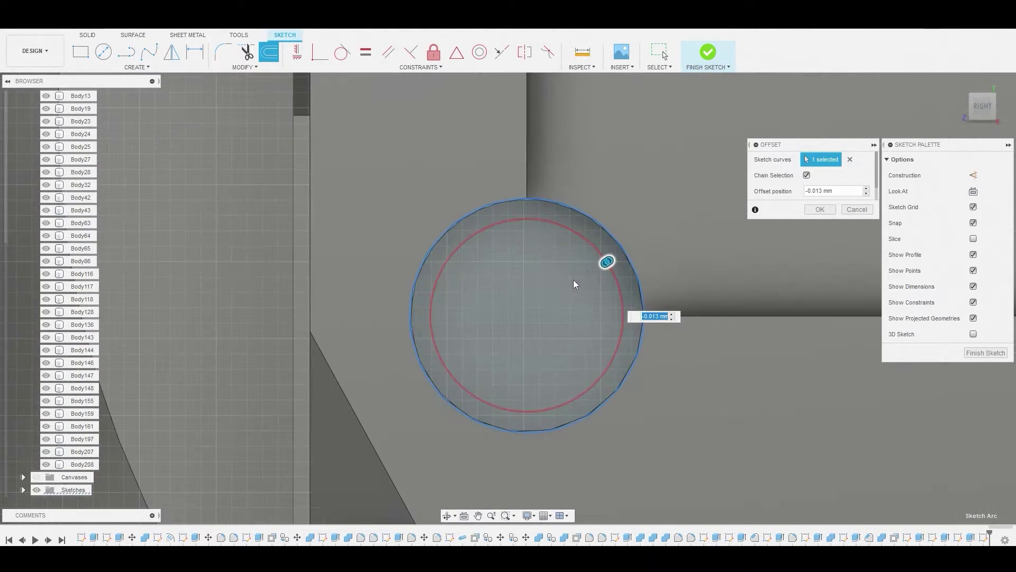
left_click_drag(607, 262, 618, 256)
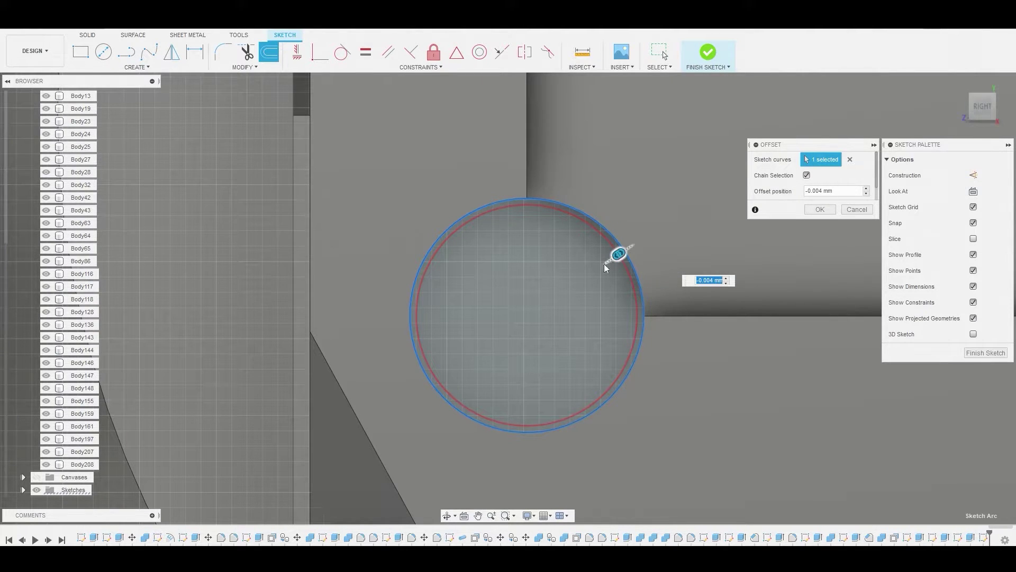
right_click(606, 267)
left_click(615, 268)
Extrude the inner circle 0.053 mm as a disc joined to the body.
scroll(579, 269, "down", 2)
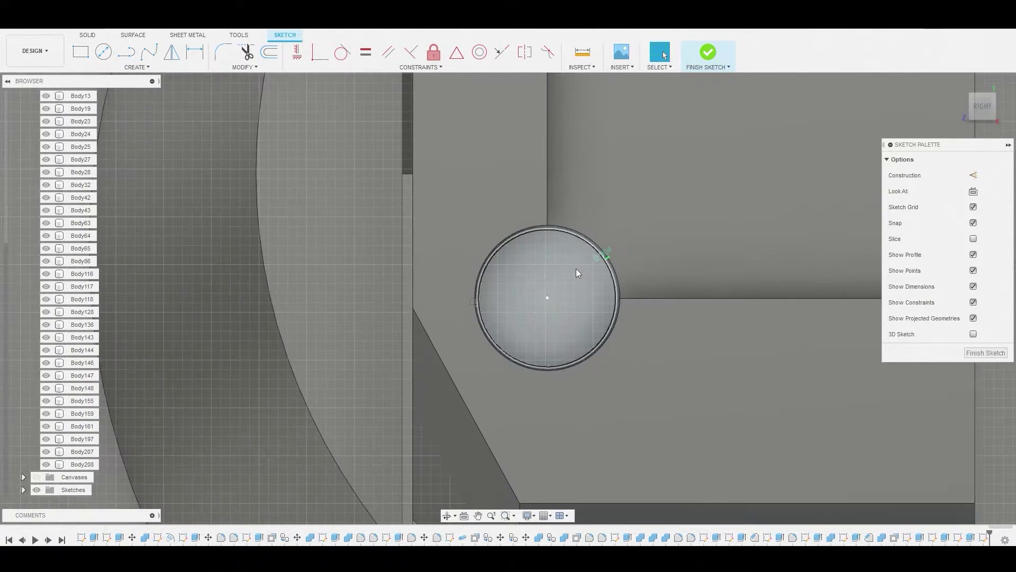
right_click(577, 268)
left_click(608, 252)
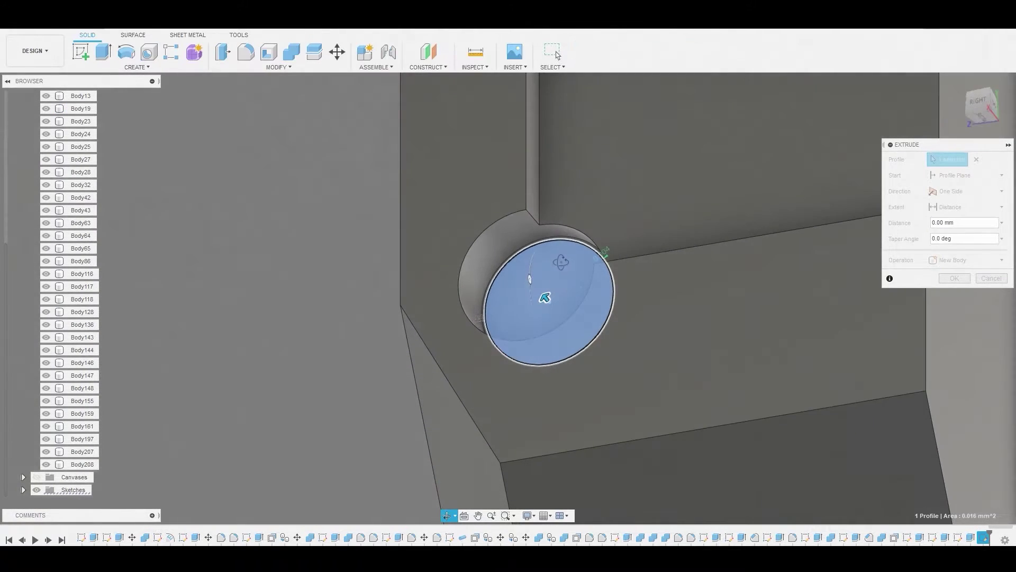
mouse_move(536, 281)
left_mouse_down()
mouse_move(518, 268)
mouse_move(524, 274)
left_mouse_up()
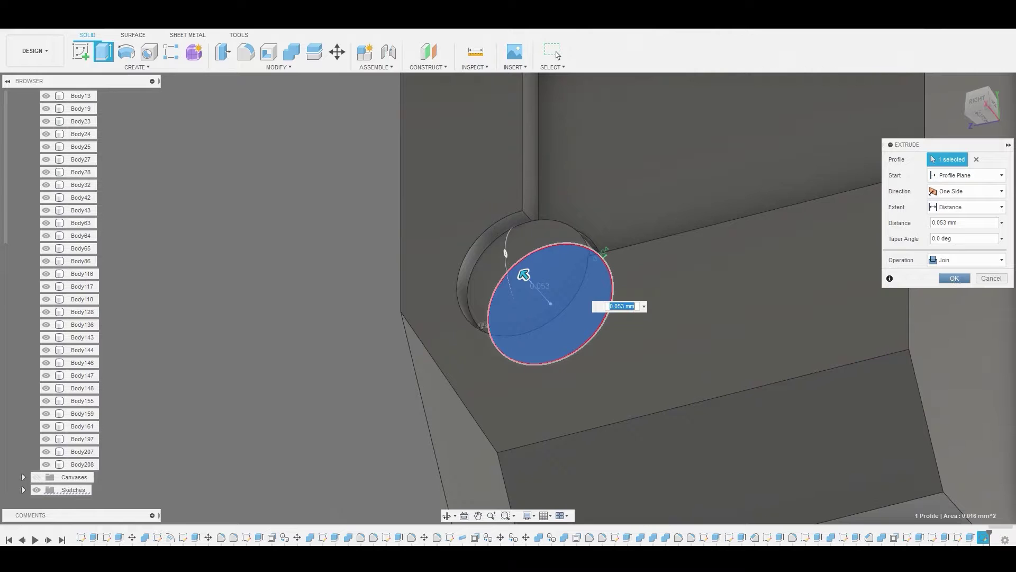
left_click(956, 279)
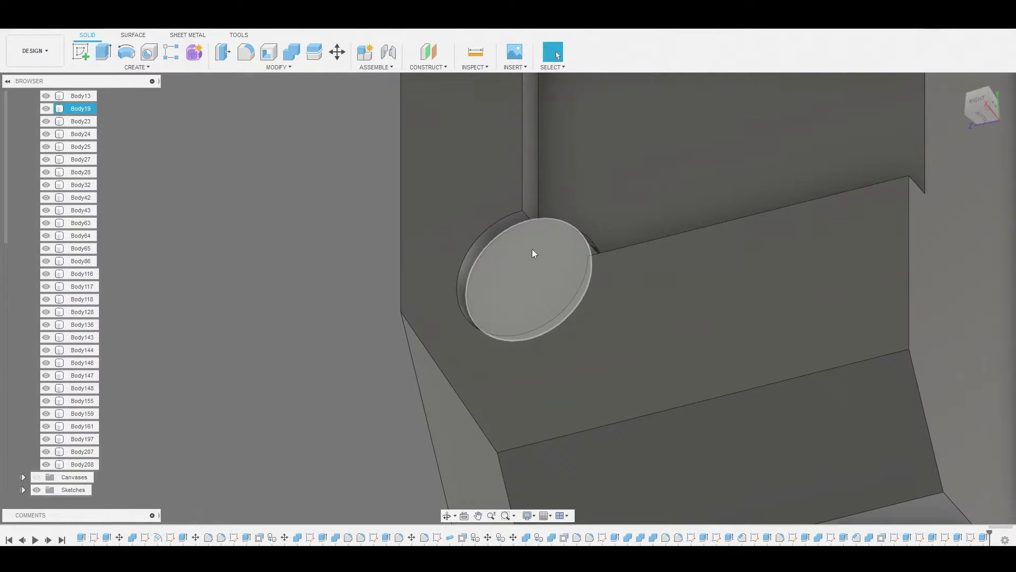
Try filleting the disc's edge, cancel it, and orbit to the body's side.
key("f")
left_click(542, 221)
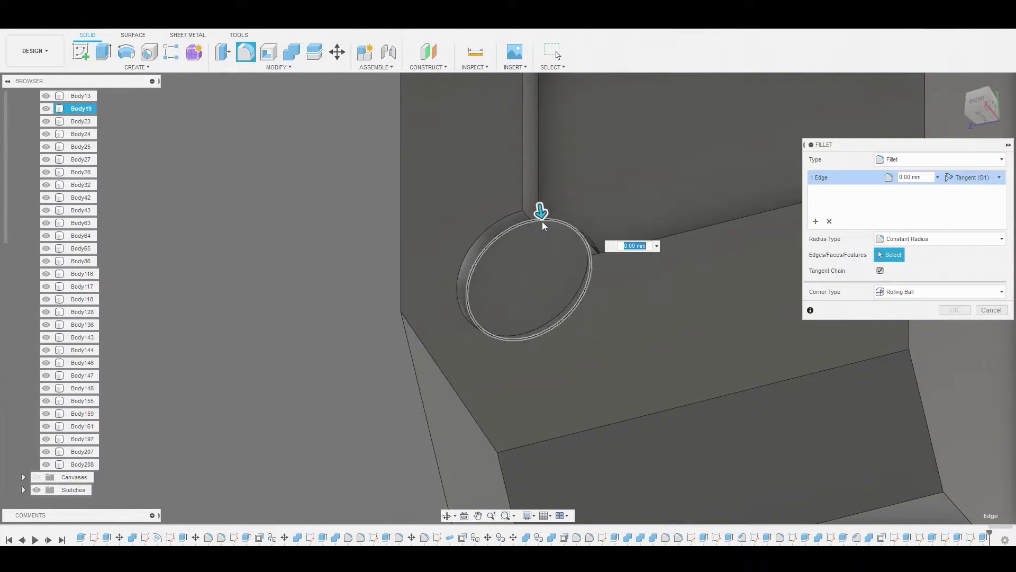
left_click(992, 310)
middle_click_drag(805, 254, 710, 301, "shift")
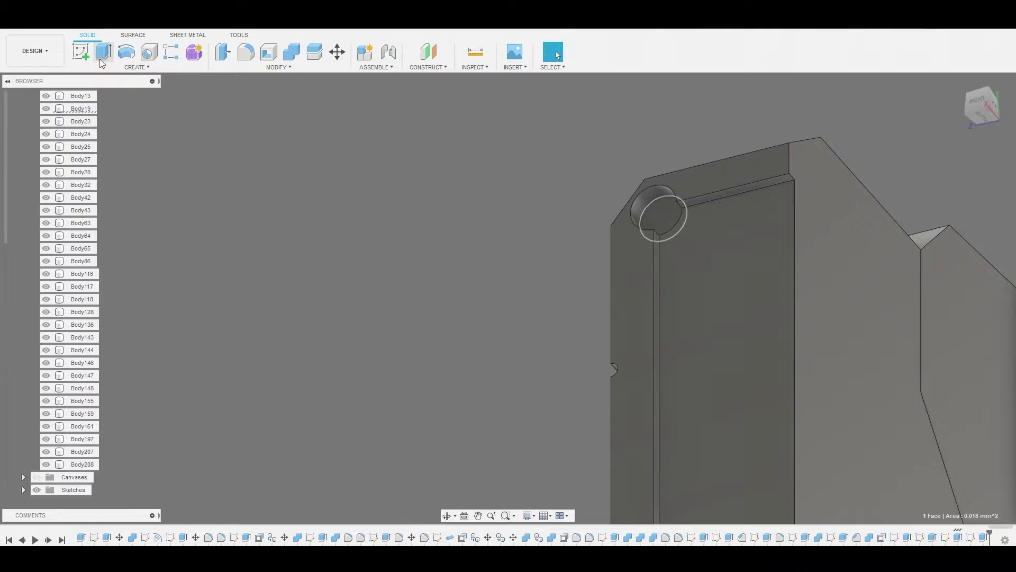
Sketch on the other recess face and offset its circle slightly inward.
left_click(80, 51)
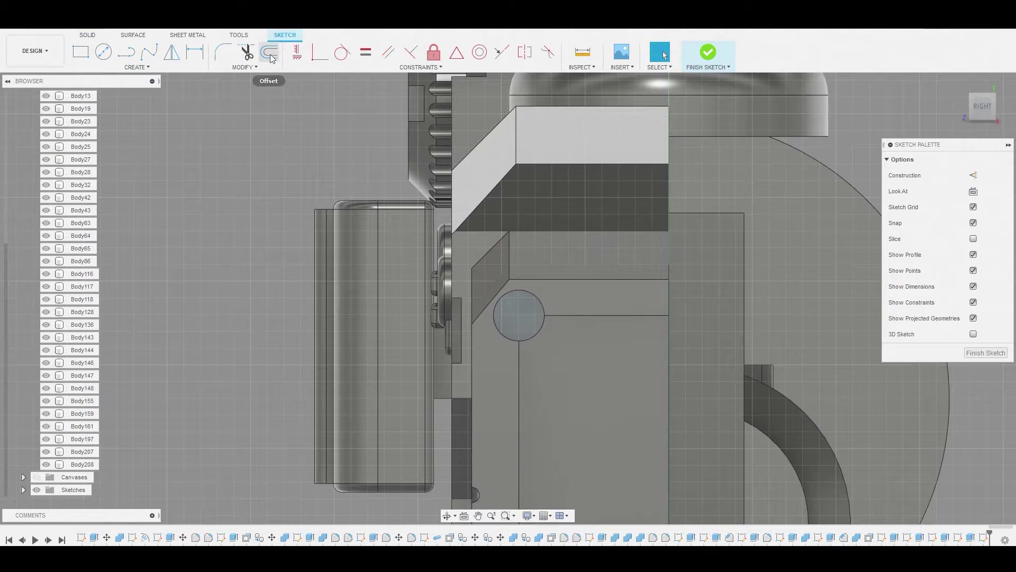
left_click(269, 53)
scroll(530, 296, "up", 3)
left_click(553, 326)
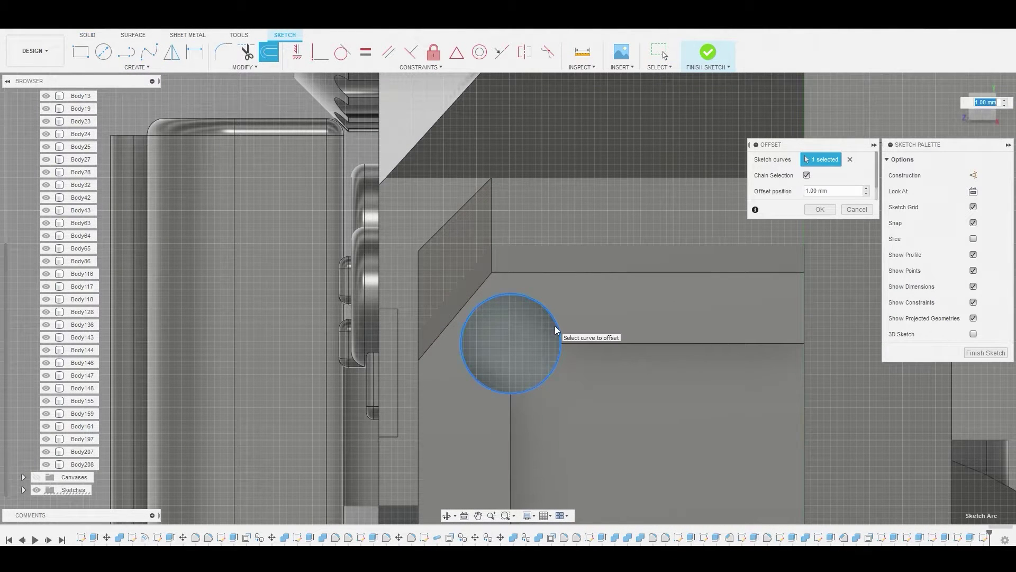
scroll(538, 329, "up", 3)
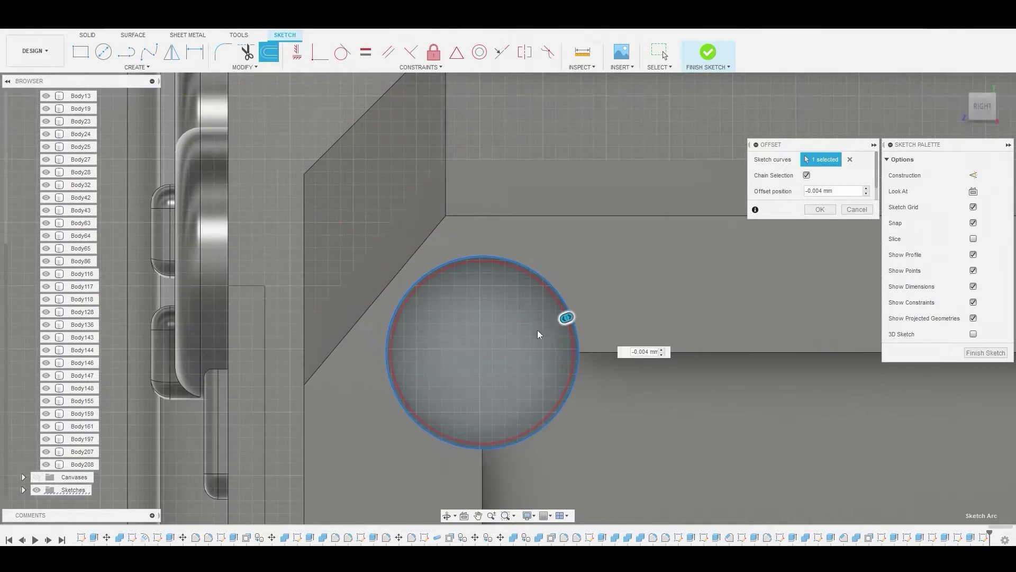
right_click(518, 314)
left_click(512, 325)
Extrude the inner circle 0.053 mm as a disc joined to the body.
left_click(507, 325)
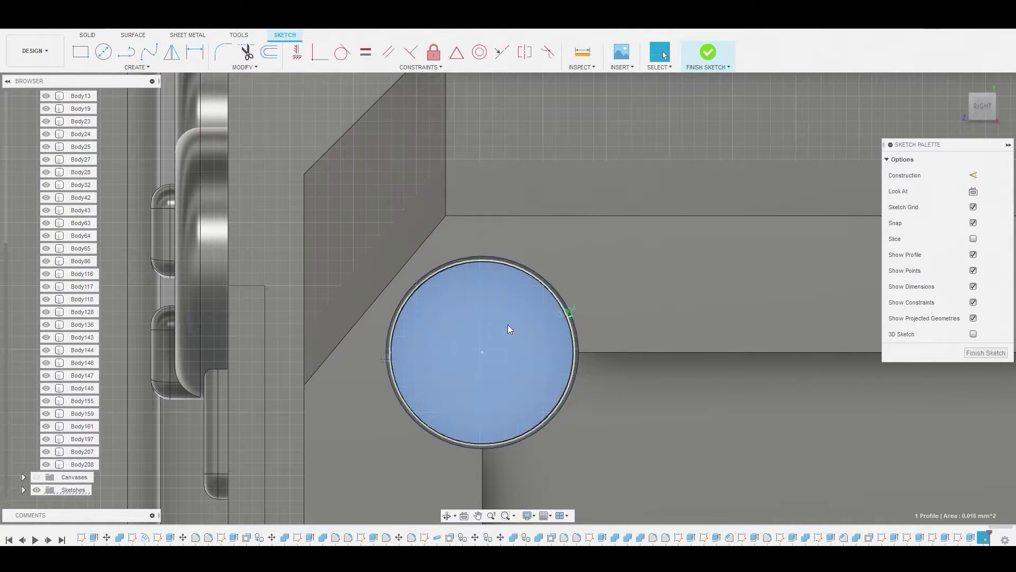
right_click(507, 325)
left_click(539, 309)
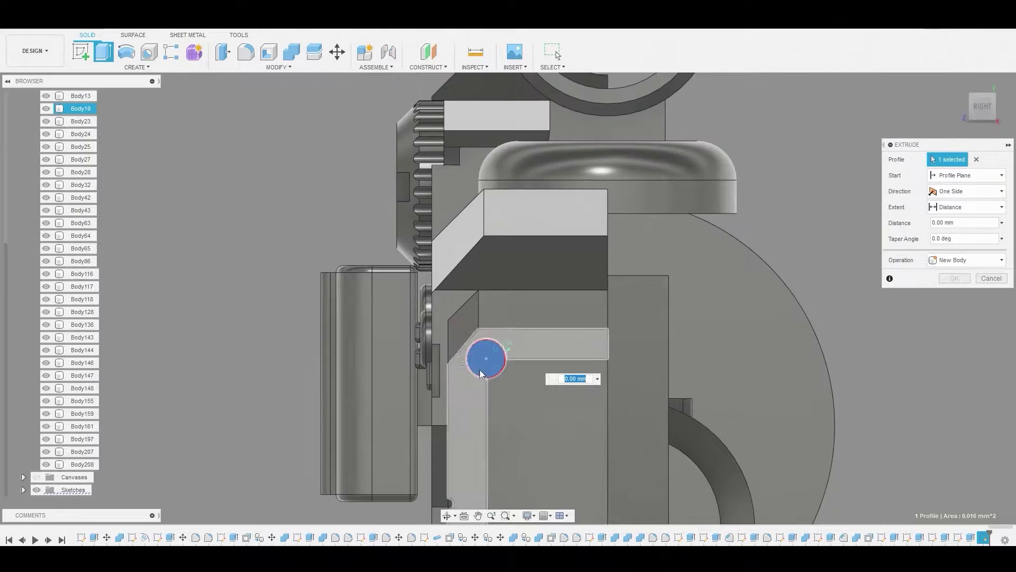
middle_click_drag(479, 370, 438, 122, "shift")
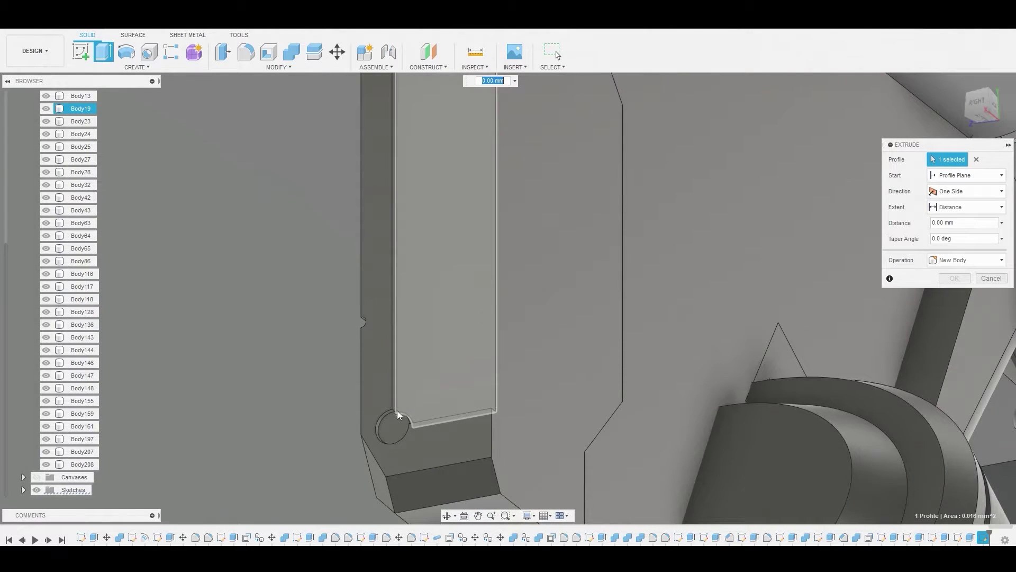
left_click_drag(398, 416, 398, 428)
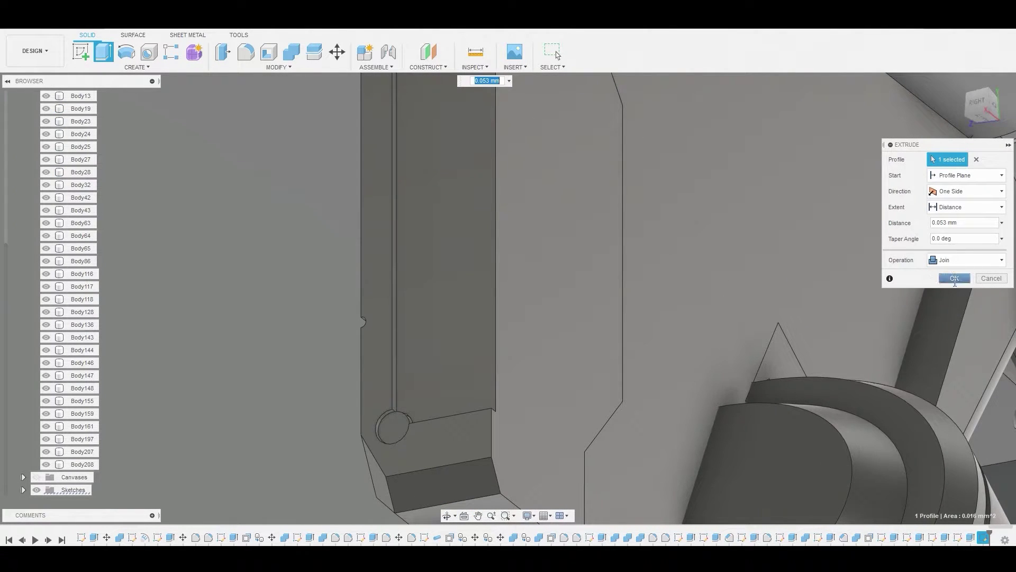
left_click(955, 278)
scroll(383, 439, "up", 3)
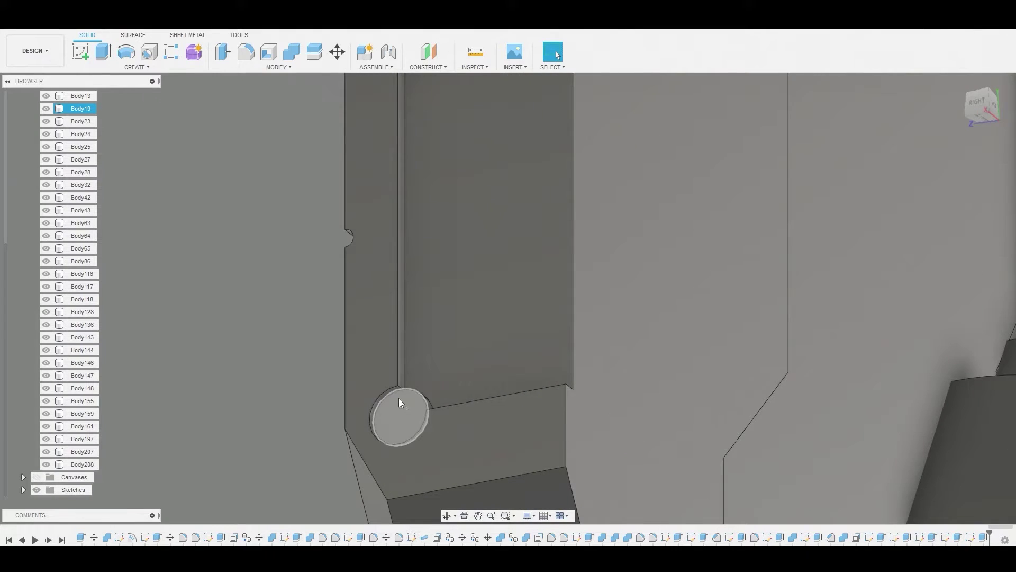
Fillet both circular disc edges at 0.068 mm to form a domed rivet head.
key("f")
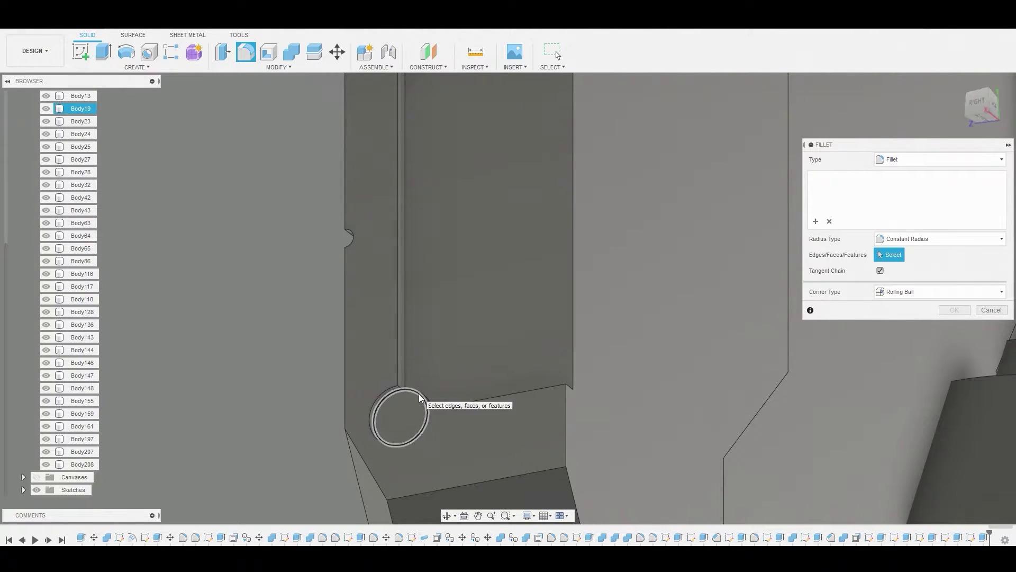
left_click(420, 397)
middle_click_drag(381, 336, 445, 279, "shift")
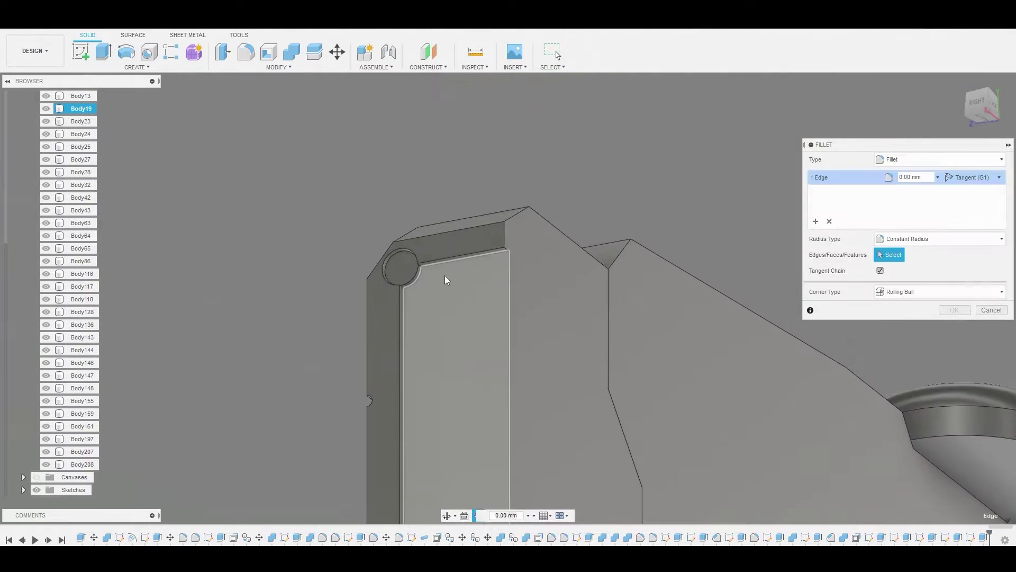
scroll(402, 272, "up", 5)
left_click(401, 279)
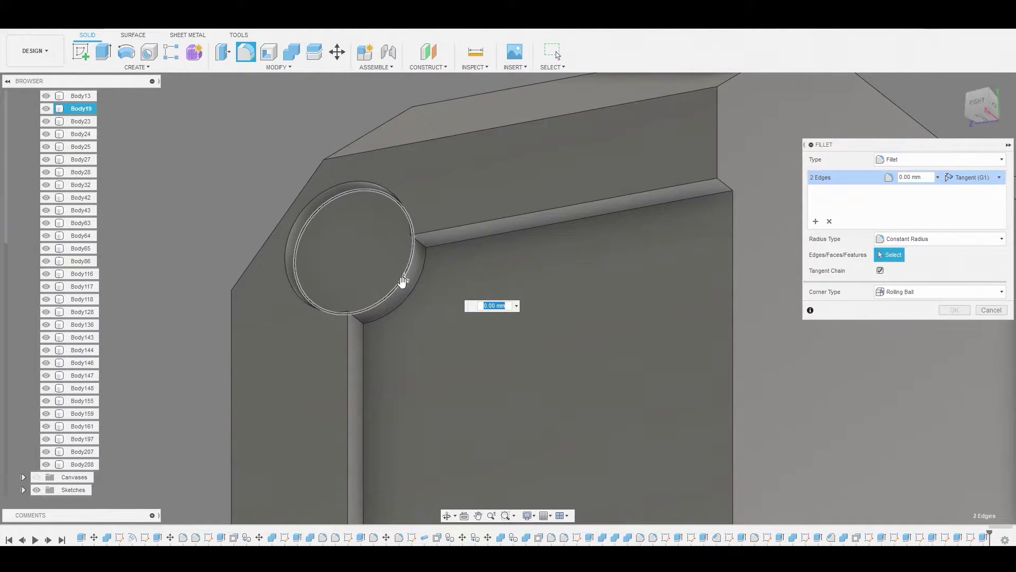
left_click_drag(401, 278, 393, 277)
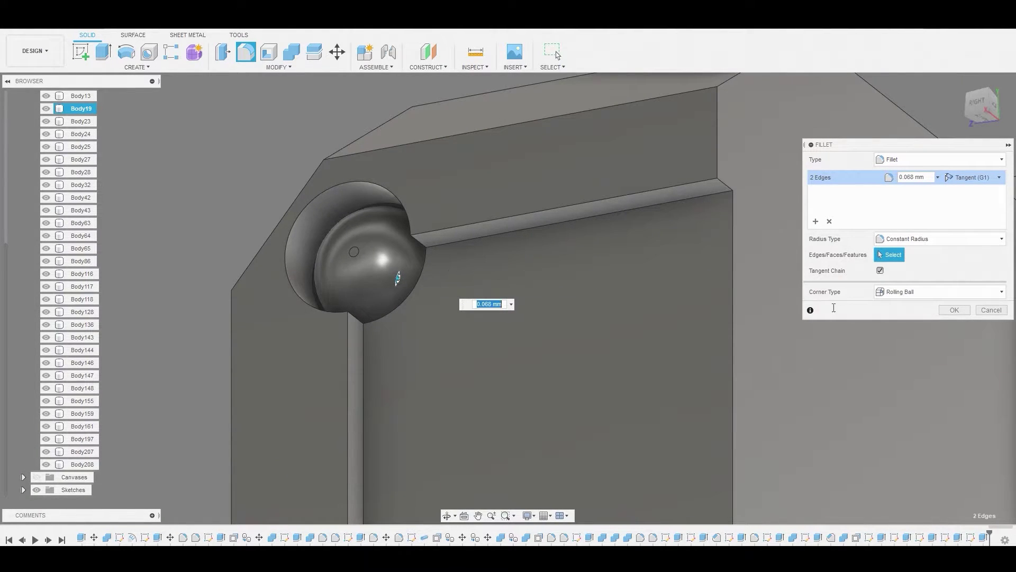
left_click(953, 311)
scroll(527, 288, "down", 5)
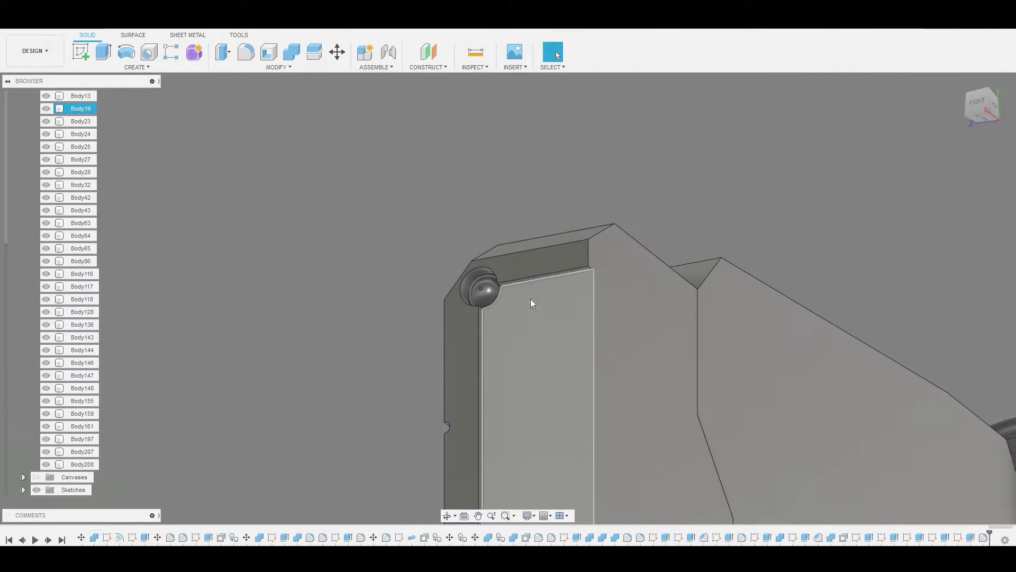
scroll(584, 339, "up", 2)
key("Escape")
middle_click_drag(584, 339, 478, 291)
left_click(460, 283)
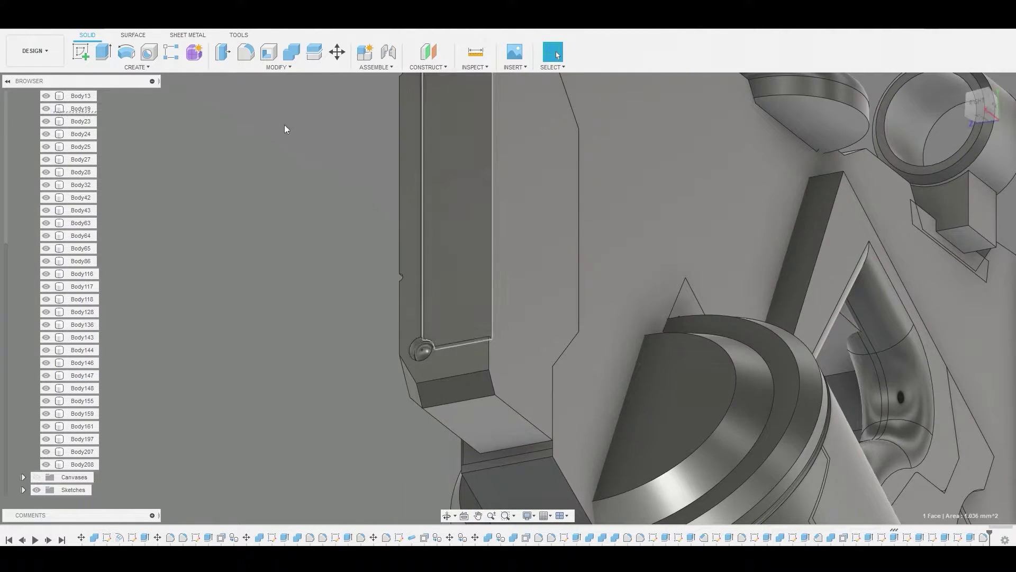
Sketch on the slot face and offset the slot outline inward by a hair-thin distance.
left_click(81, 54)
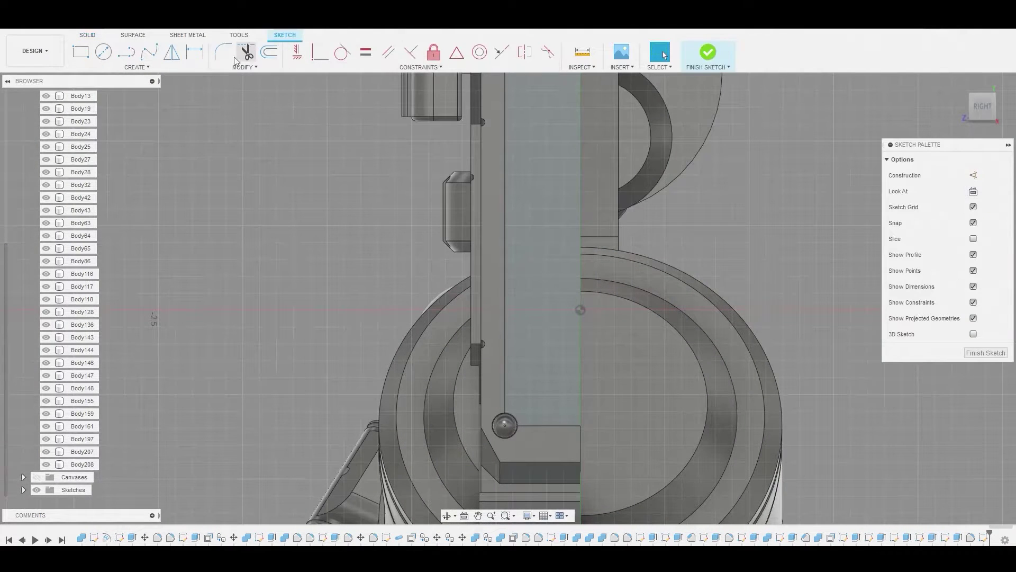
left_click(269, 52)
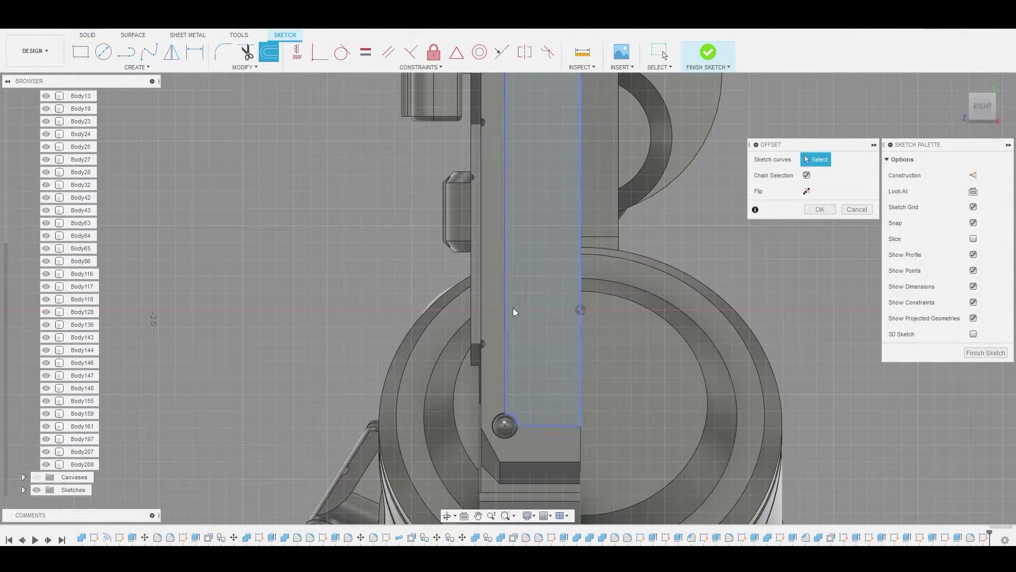
left_click(581, 395)
left_click_drag(752, 404, 576, 351)
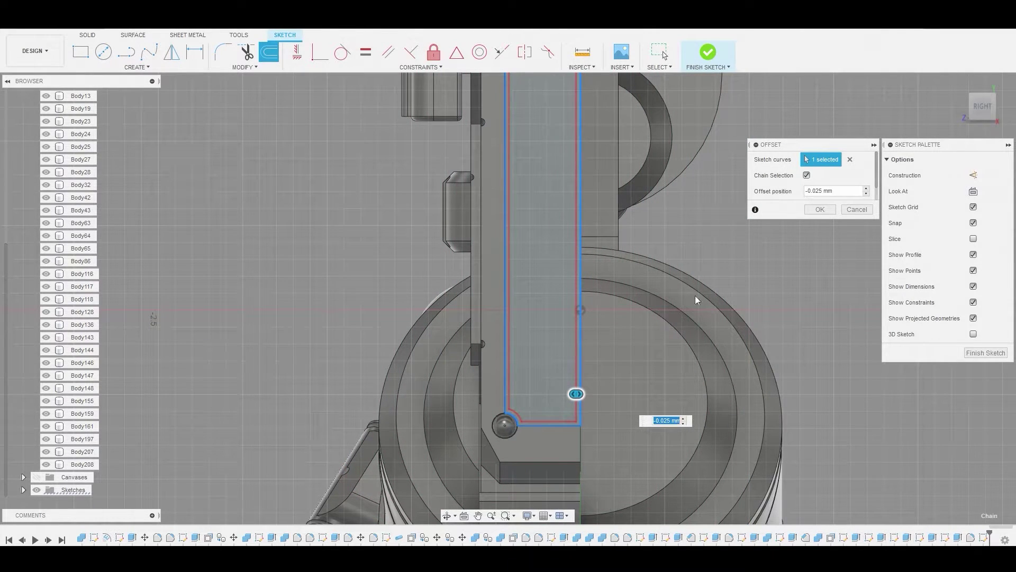
right_click(709, 241)
left_click(743, 240)
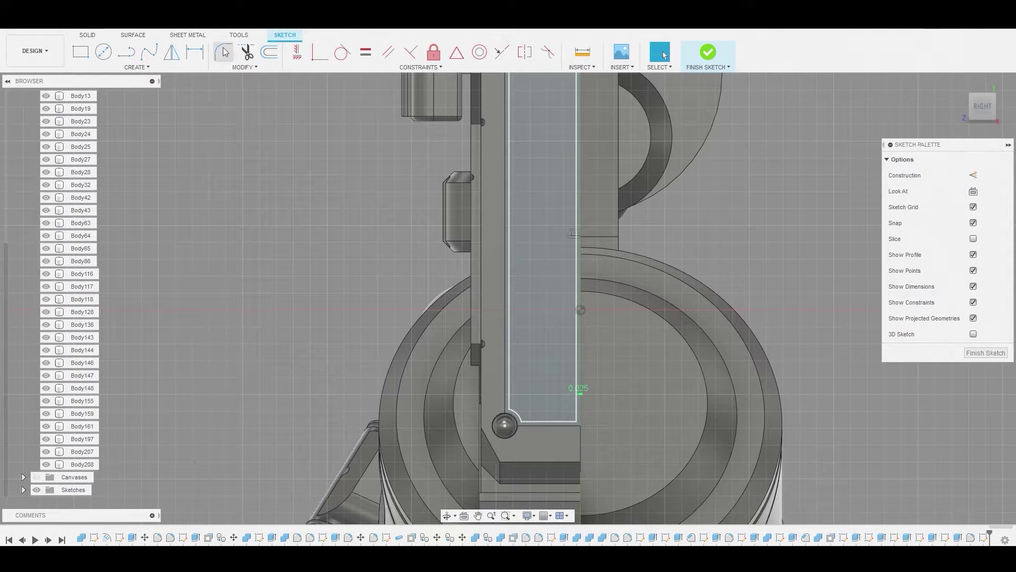
Draw a line across the corner to close the thin offset strip profile.
left_click(127, 52)
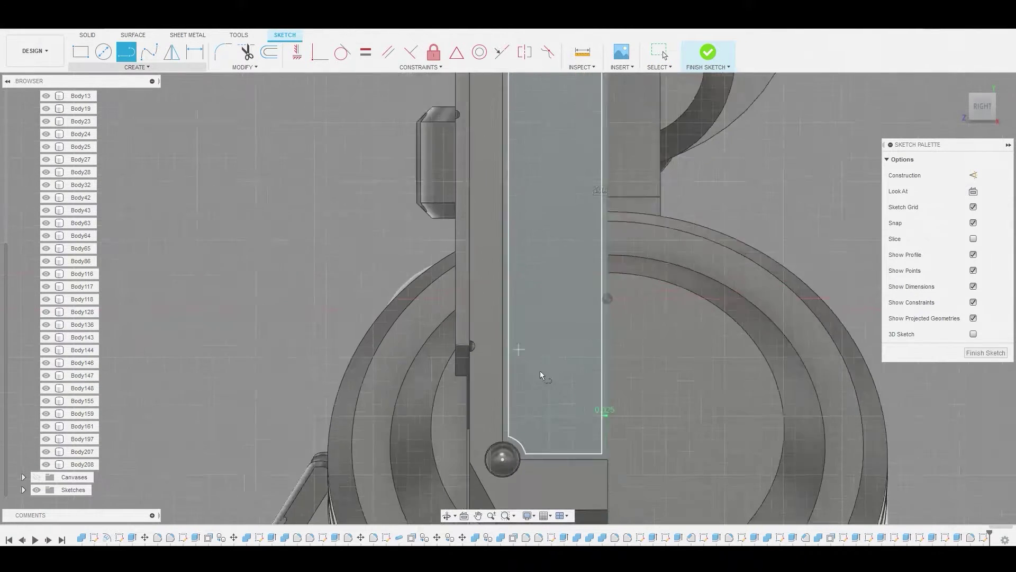
scroll(583, 354, "up", 5)
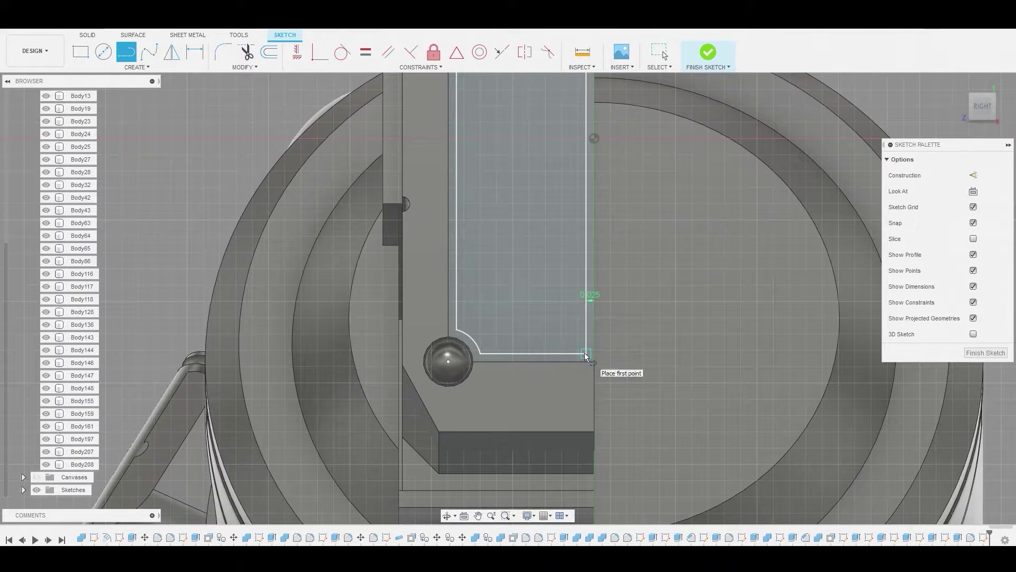
left_click(600, 354)
right_click(601, 354)
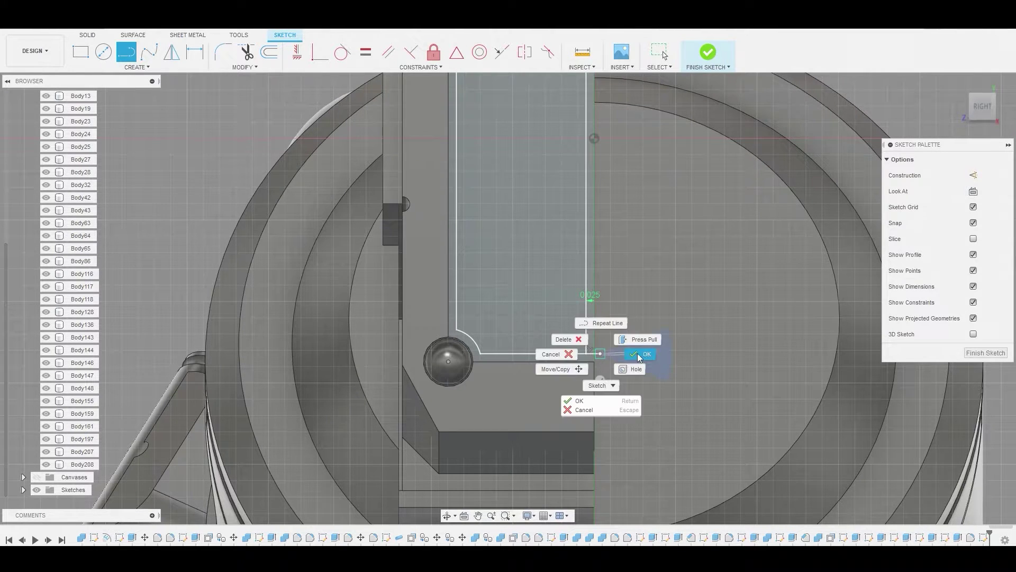
left_click(640, 353)
middle_click_drag(640, 354, 621, 303)
right_click(651, 245)
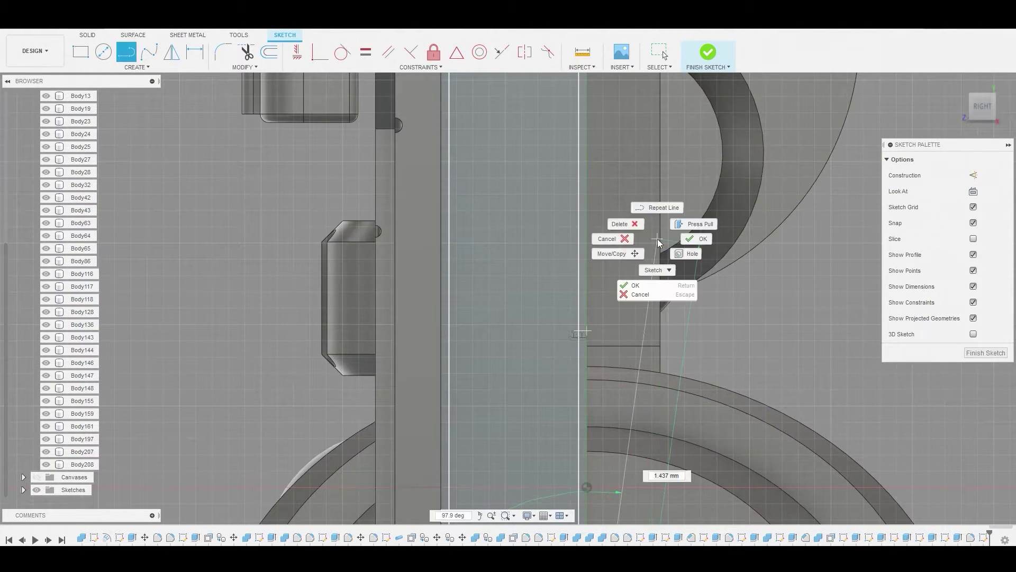
left_click(692, 238)
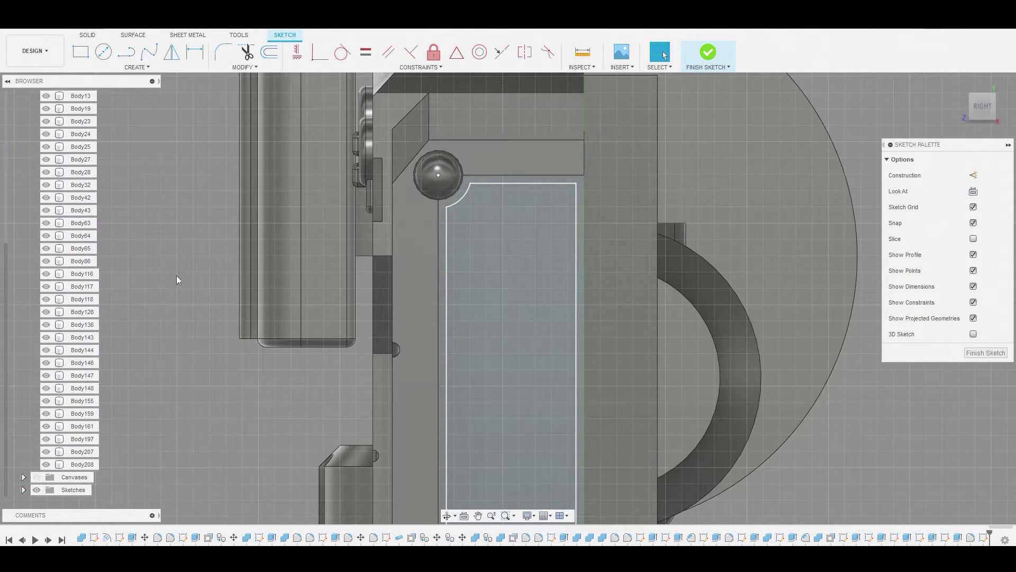
right_click(147, 239)
left_click(165, 224)
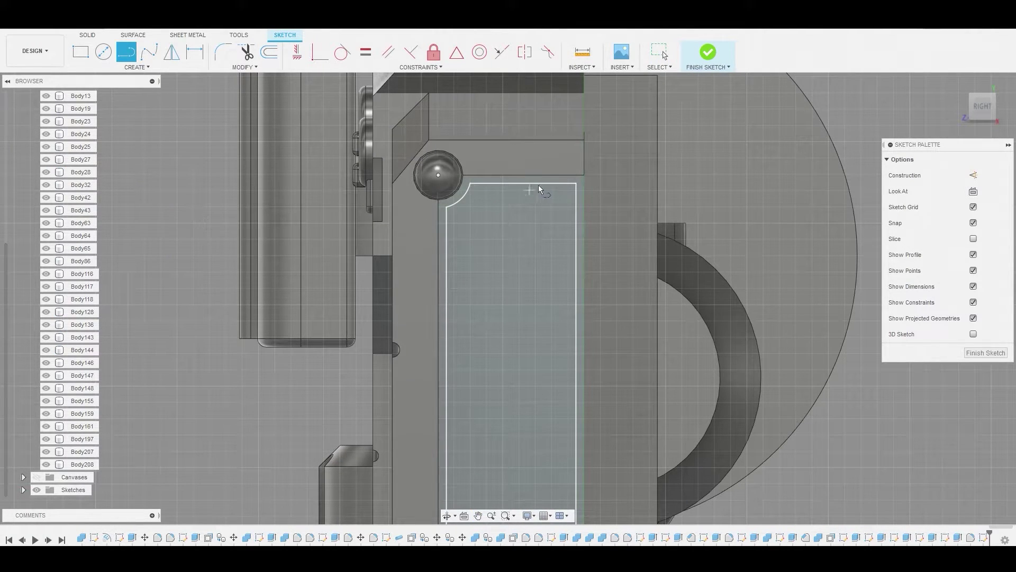
left_click(575, 185)
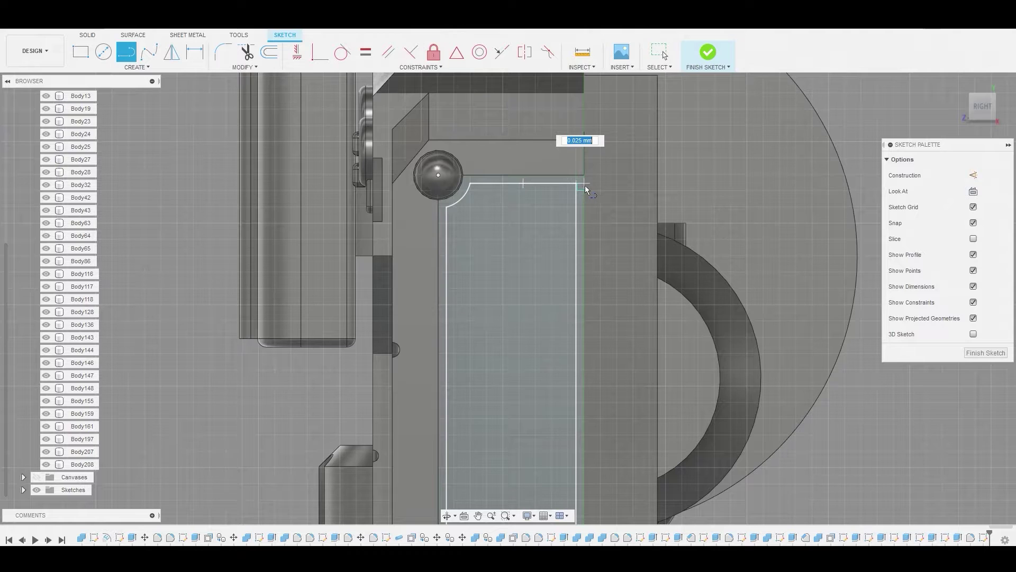
right_click(587, 185)
left_click(621, 186)
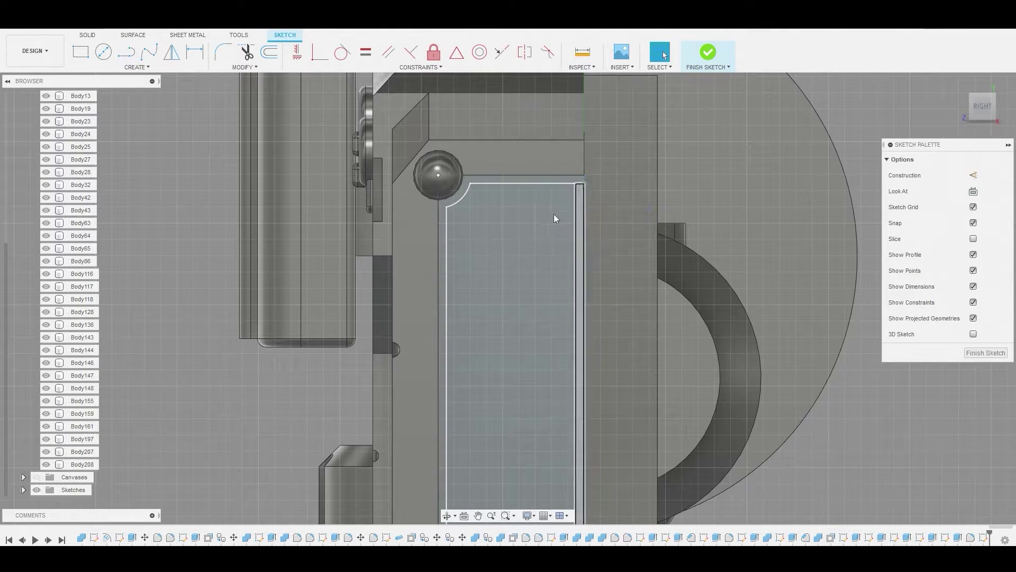
Extrude the closed strip profile about 0.039 mm as a new body.
left_click(572, 200)
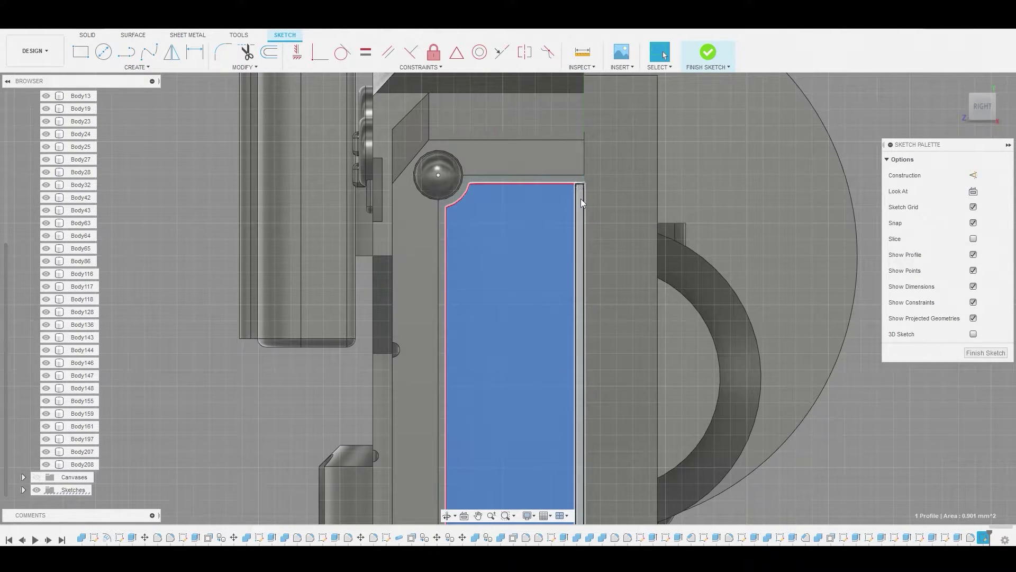
middle_click_drag(593, 347, 567, 130)
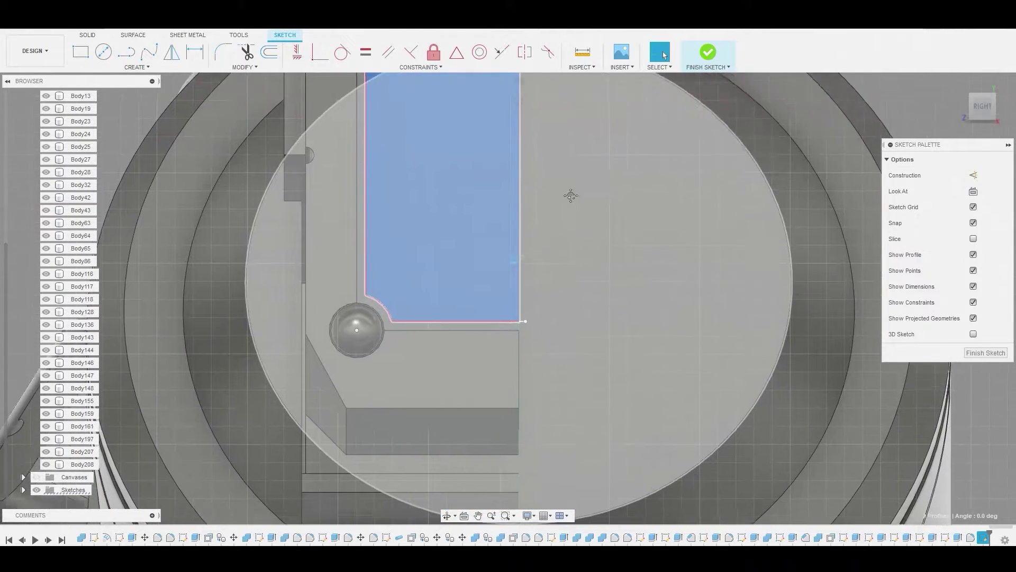
middle_click_drag(571, 196, 569, 176)
right_click(456, 227)
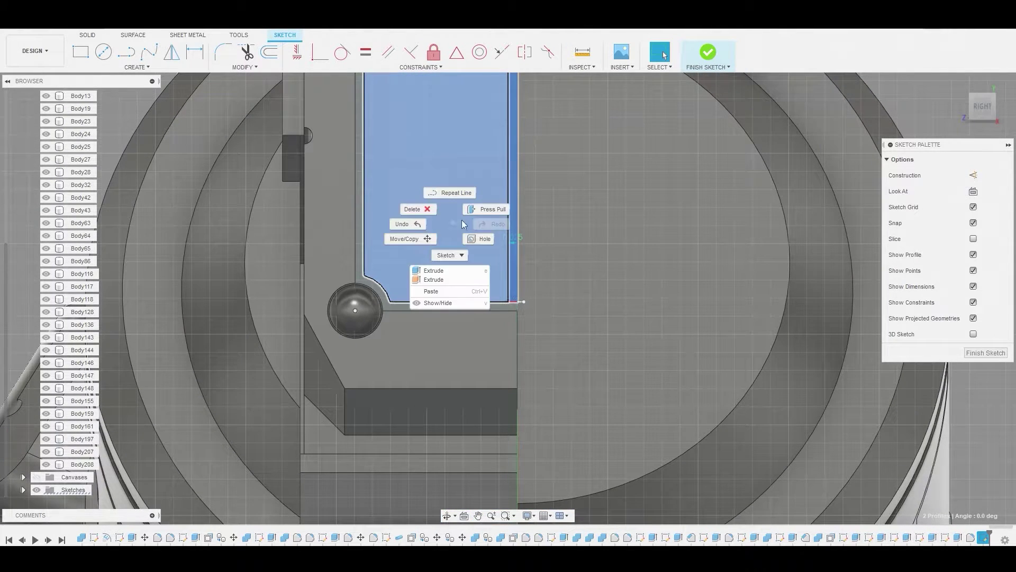
left_click(484, 208)
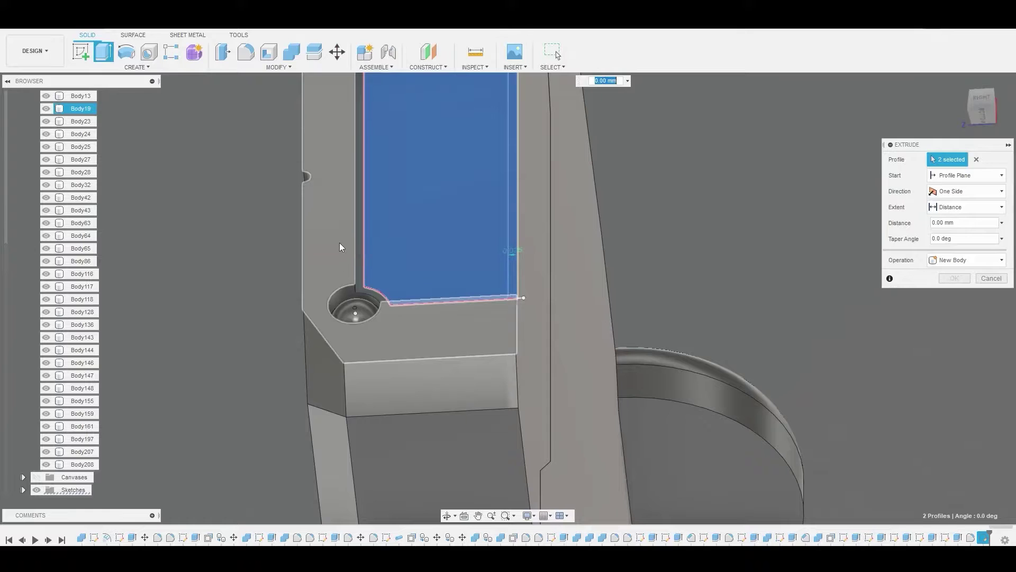
left_click(962, 281)
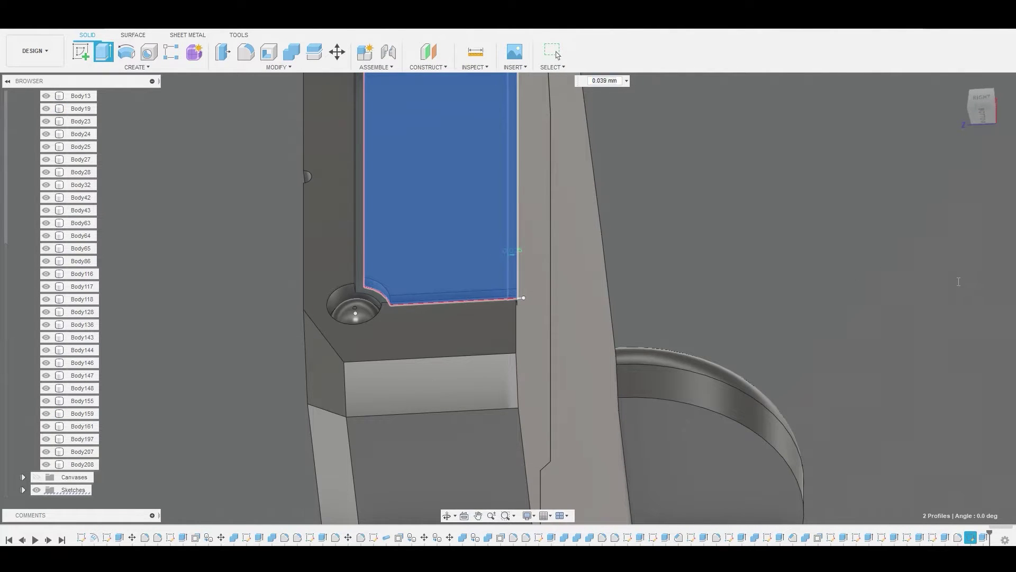
scroll(614, 271, "down", 10)
scroll(602, 261, "down", 5)
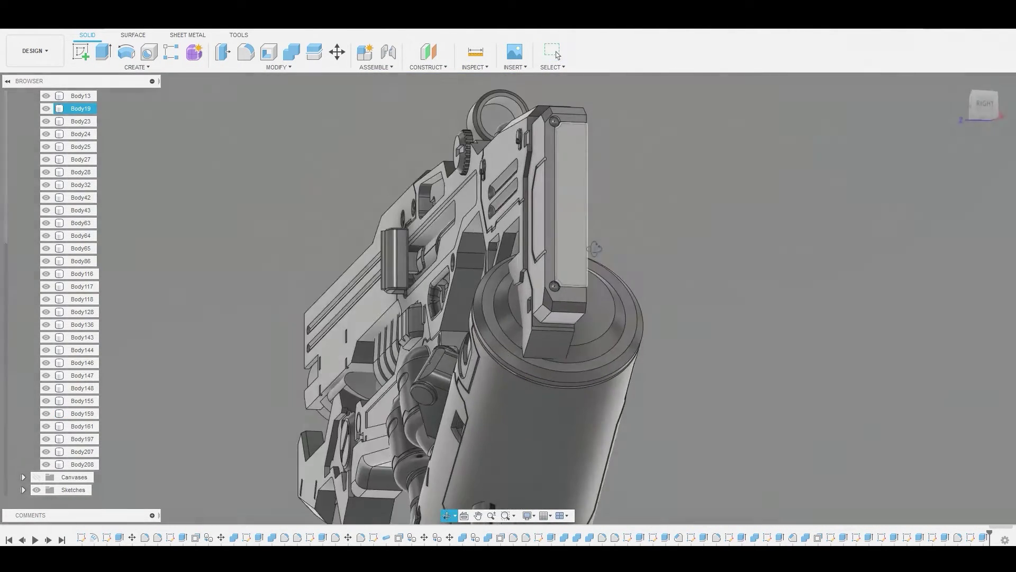
middle_click_drag(602, 261, 674, 241, "shift")
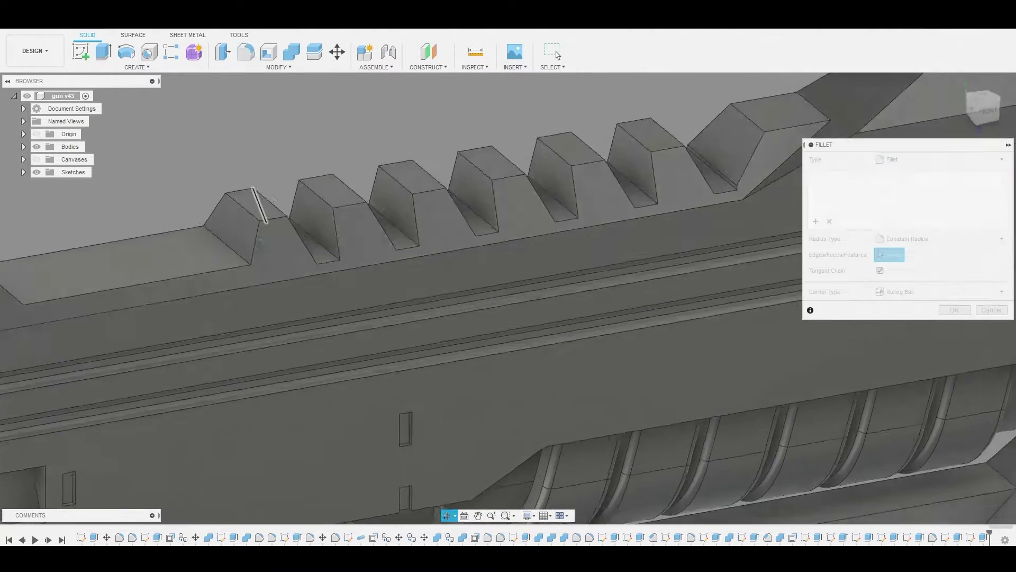
Select the tooth edges along the barrel's top ridge and fillet them with radius 0.005 mm.
left_click(322, 195)
left_click_drag(321, 195, 613, 150)
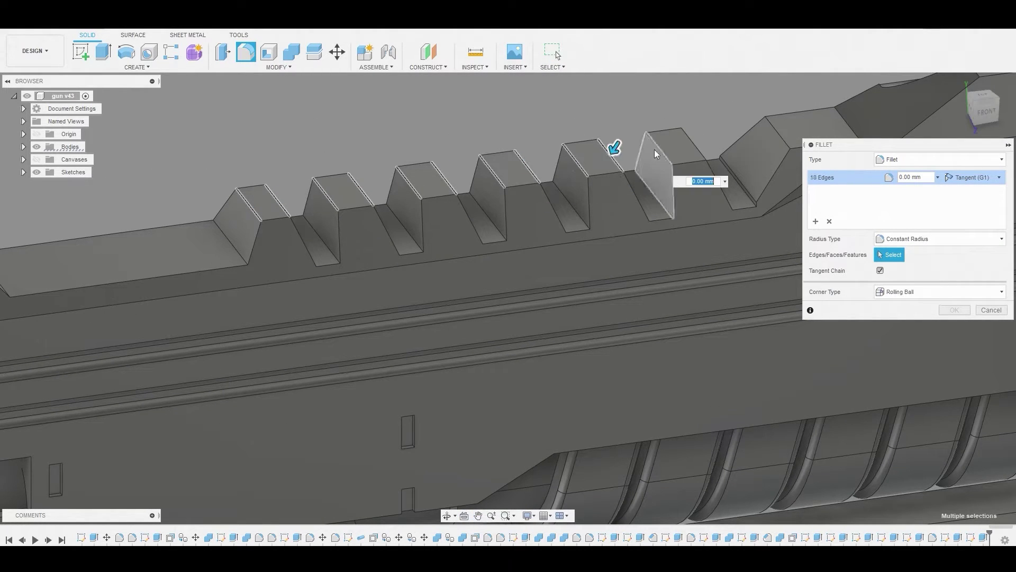
scroll(538, 130, "up", 3)
type("0.005")
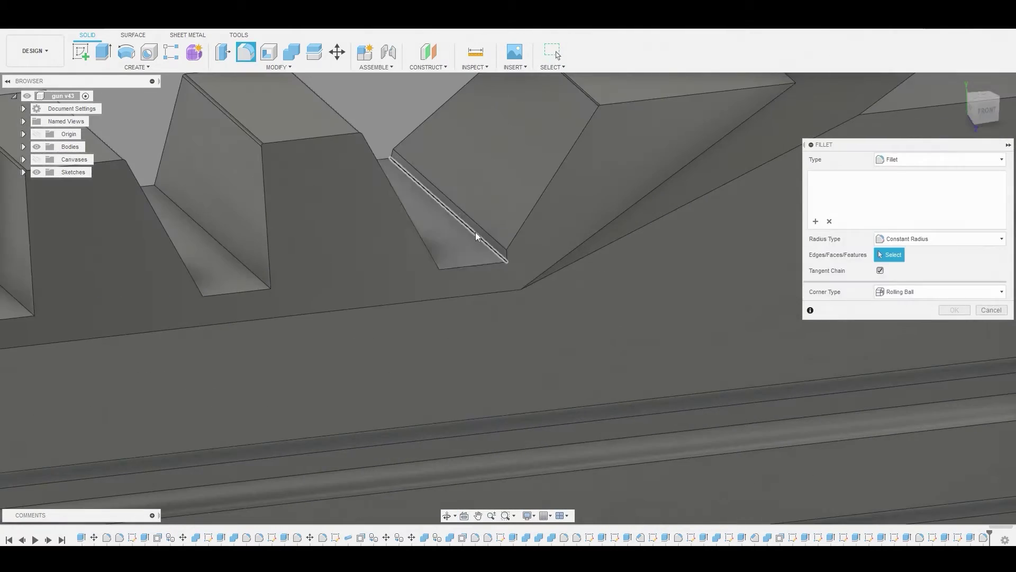
scroll(328, 279, "down", 2)
scroll(273, 265, "up", 3)
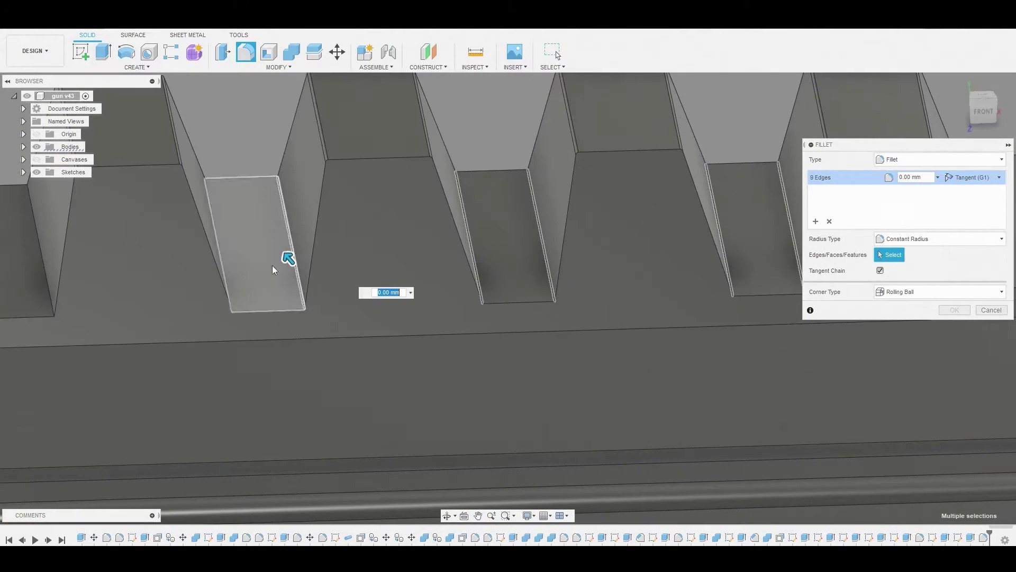
scroll(100, 278, "down", 3)
scroll(447, 259, "up", 3)
middle_click_drag(447, 259, 499, 218, "shift")
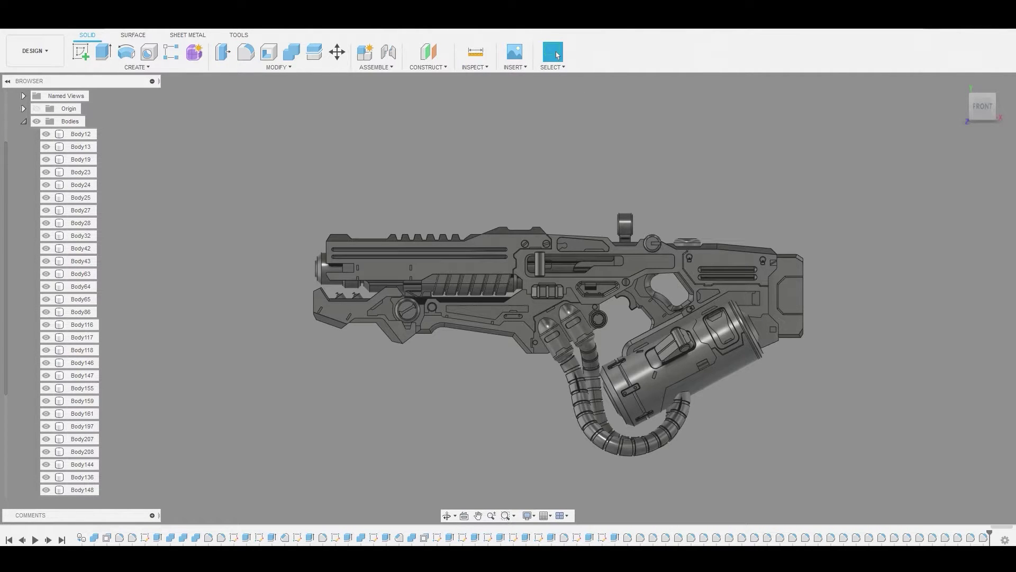
Join the barrel body and two adjoining pieces into target Body144 with Combine.
scroll(398, 295, "up", 5)
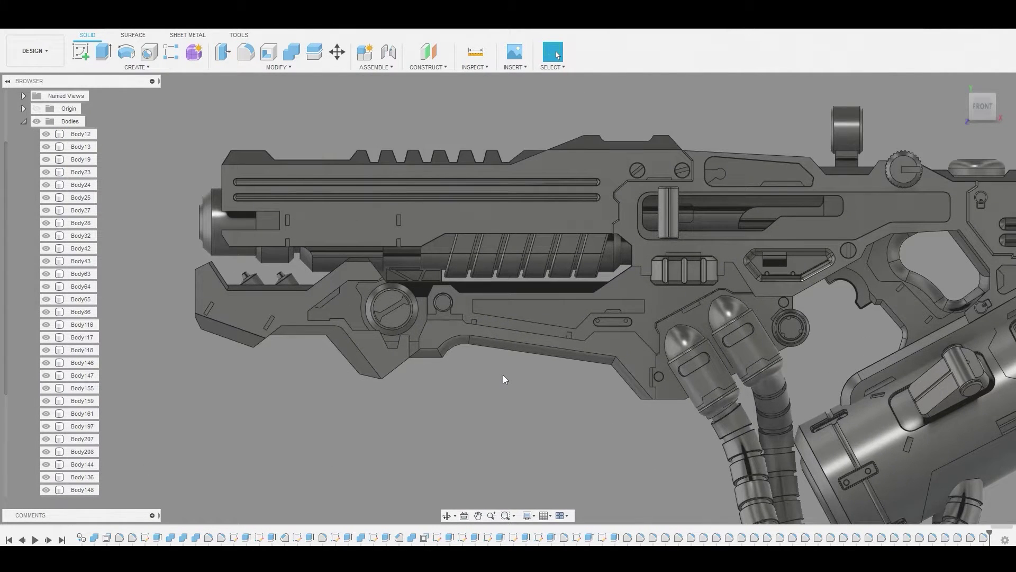
middle_click_drag(503, 375, 500, 376, "shift")
left_click(291, 52)
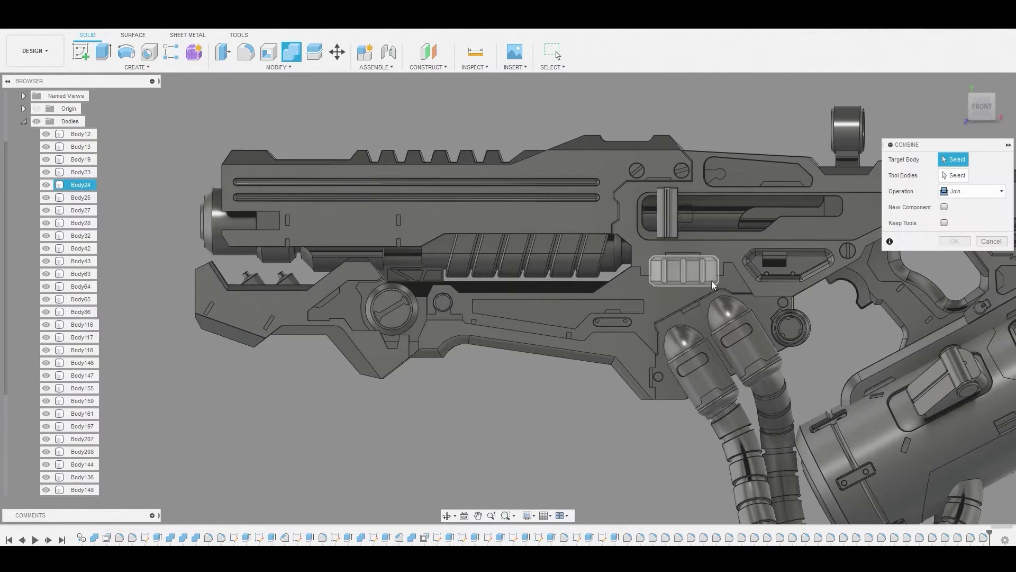
scroll(678, 270, "up", 3)
left_click(555, 249)
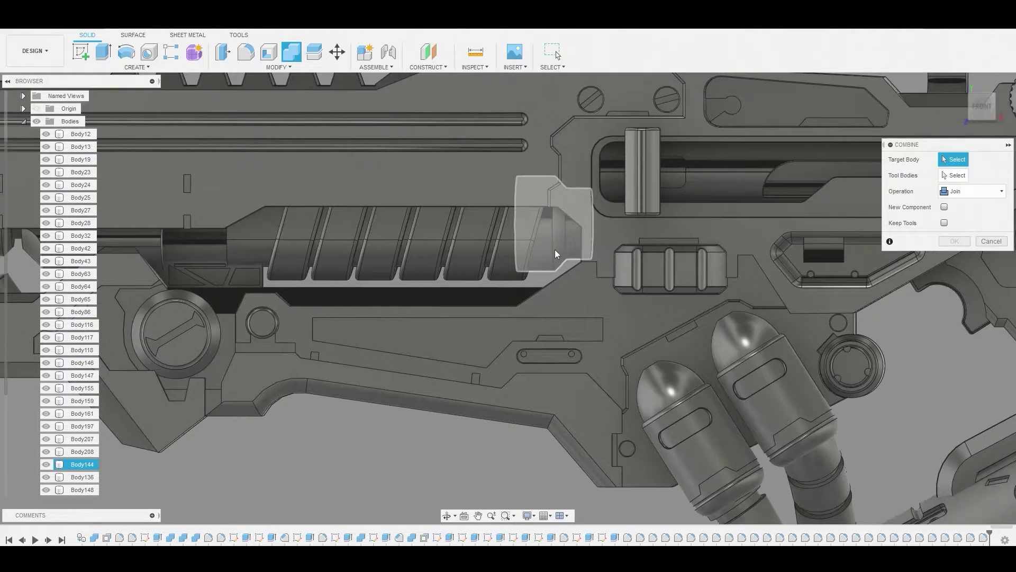
left_click(496, 251)
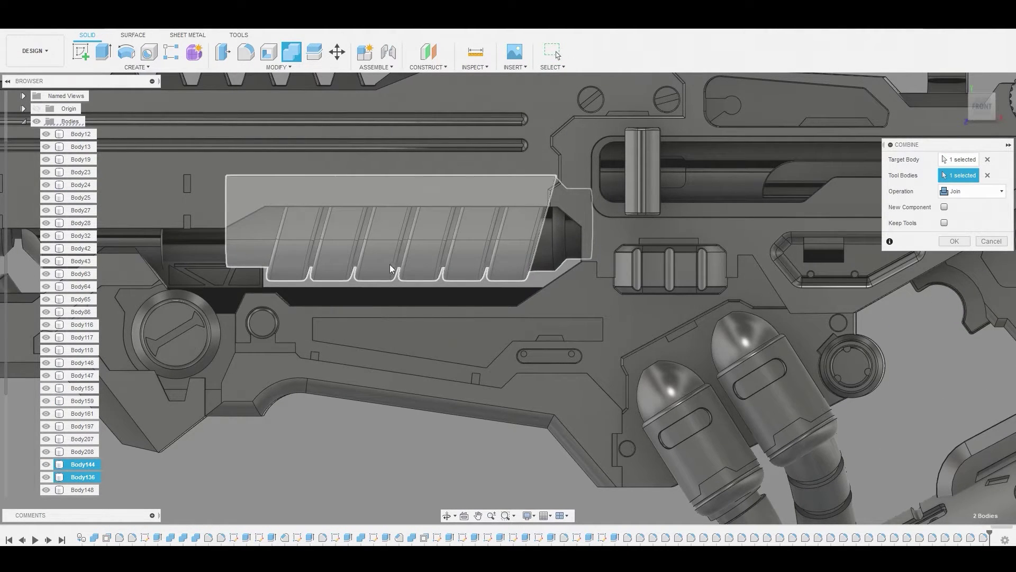
left_click(205, 249)
left_click(218, 275)
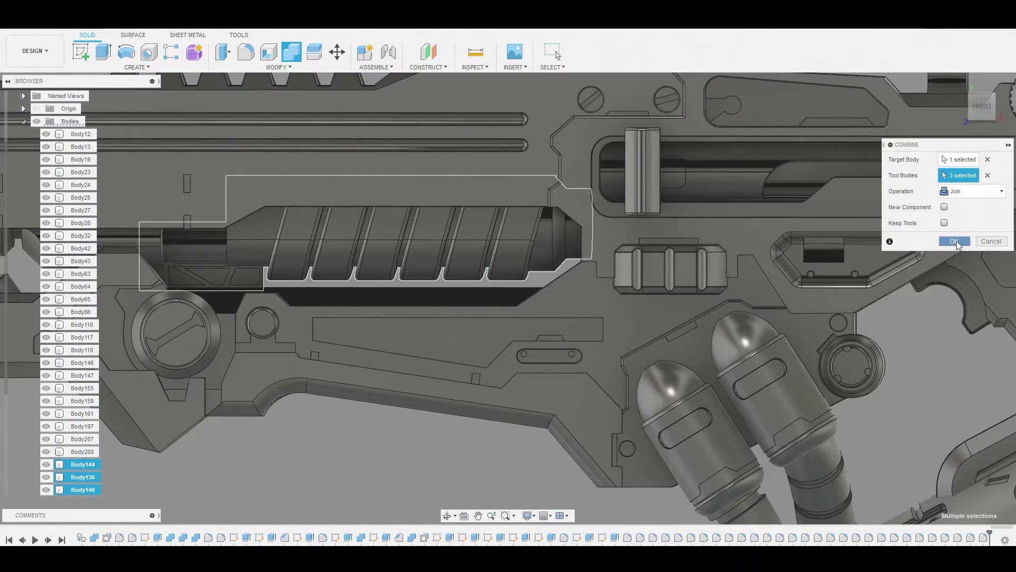
left_click(955, 241)
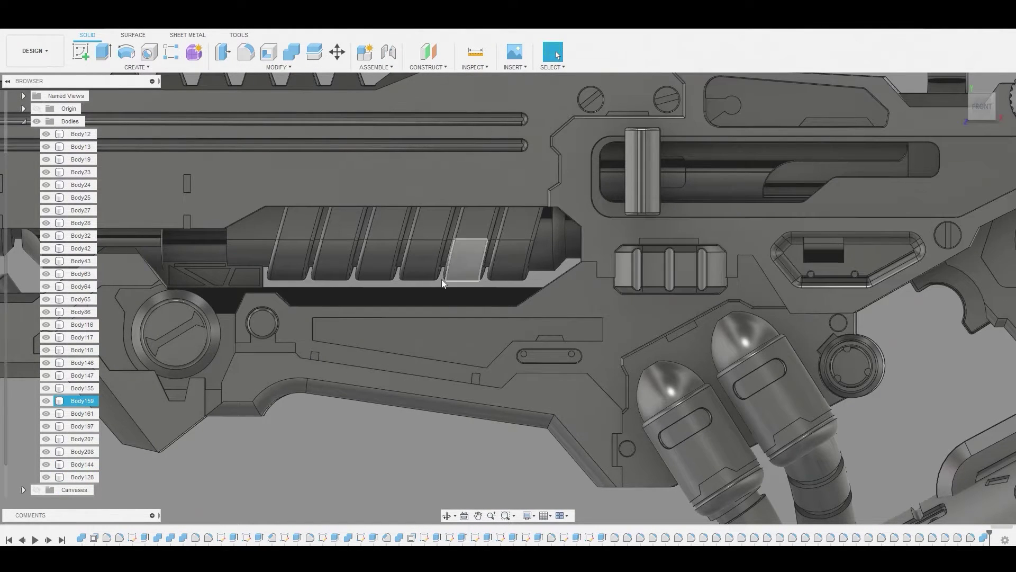
scroll(441, 279, "down", 5)
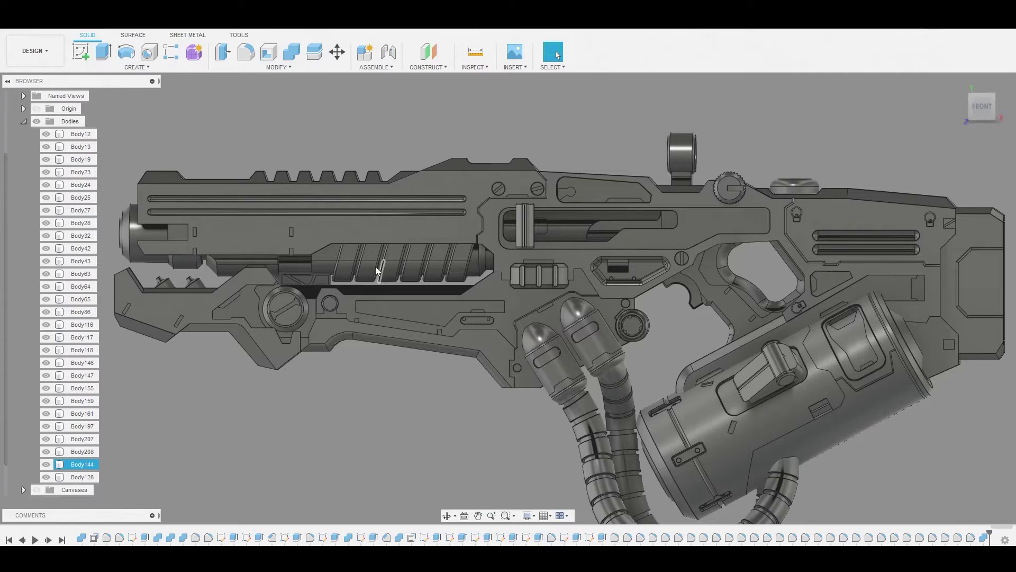
left_click(294, 67)
left_click(271, 207)
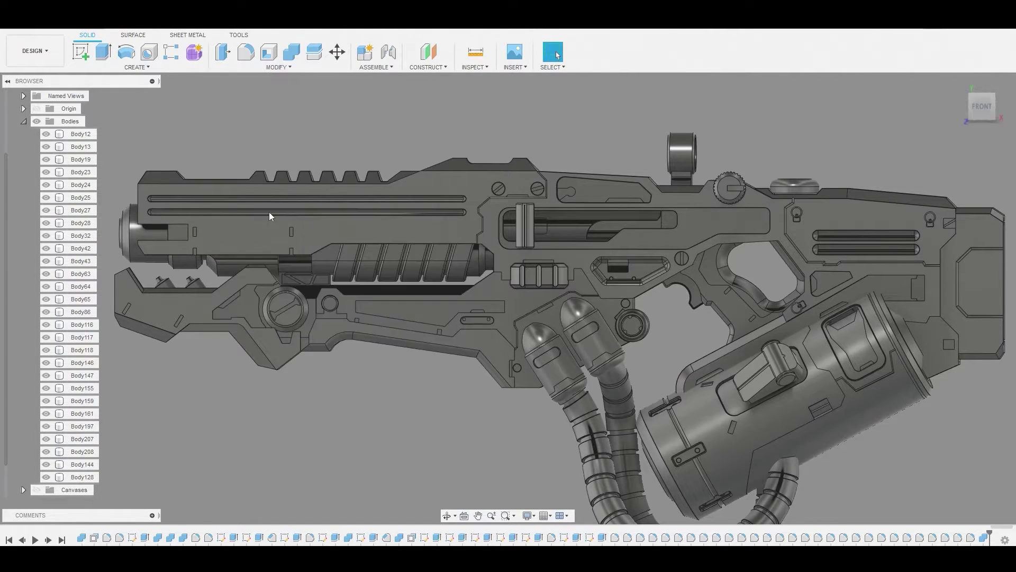
left_click(372, 276)
middle_click_drag(367, 269, 582, 296, "shift")
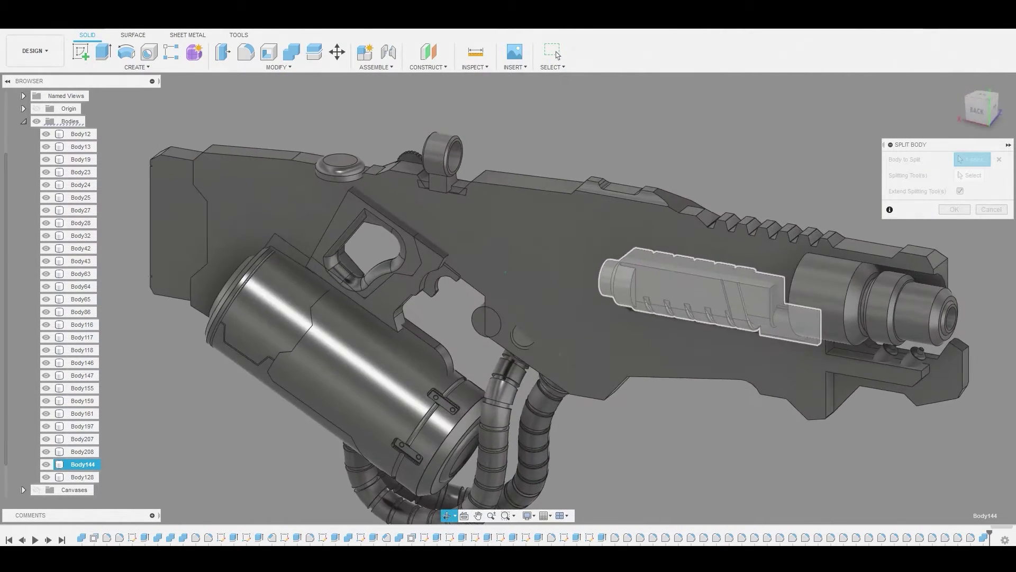
left_click(970, 177)
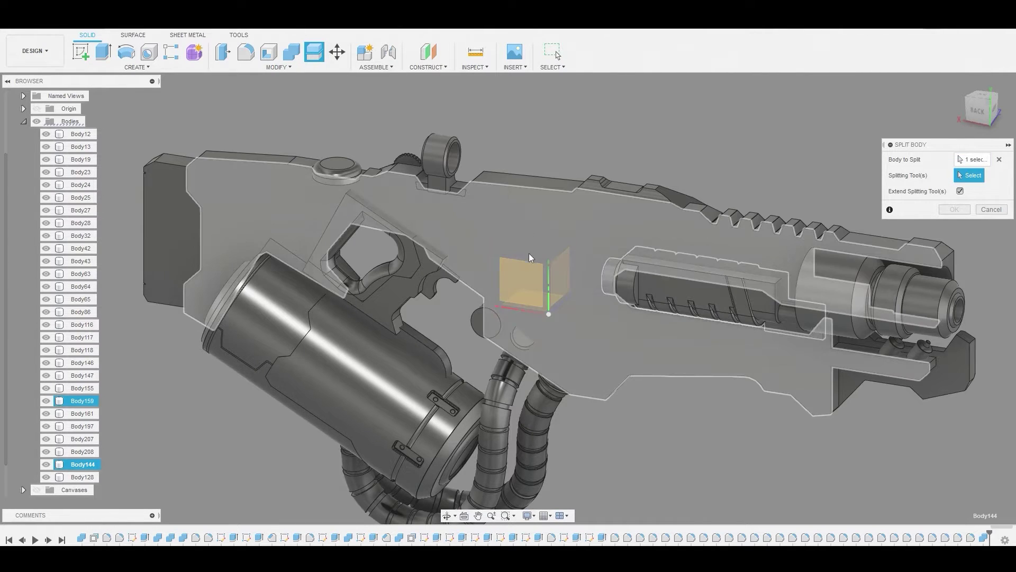
left_click(519, 269)
left_click(536, 300)
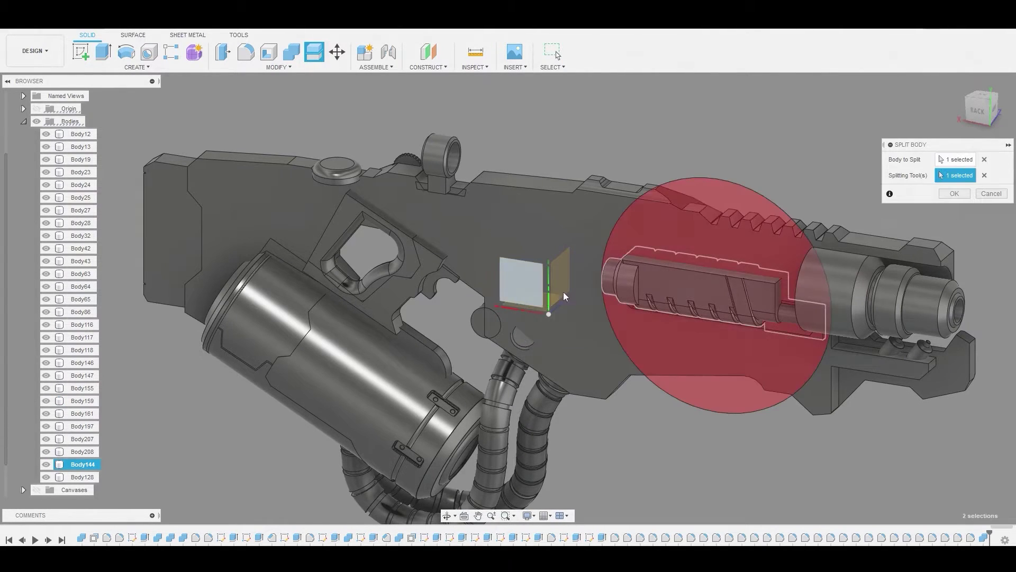
left_click(954, 210)
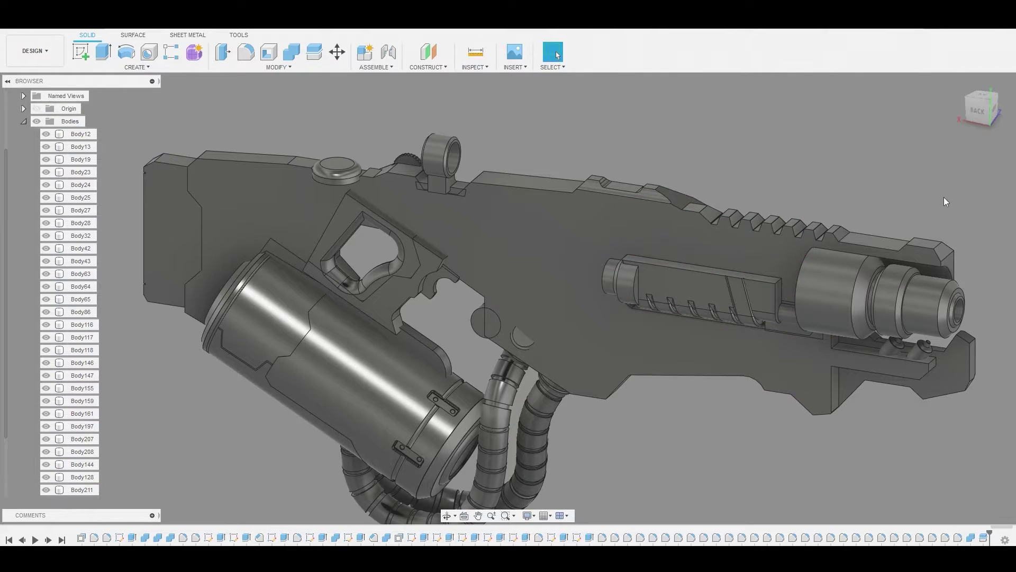
right_click(74, 465)
left_click(97, 385)
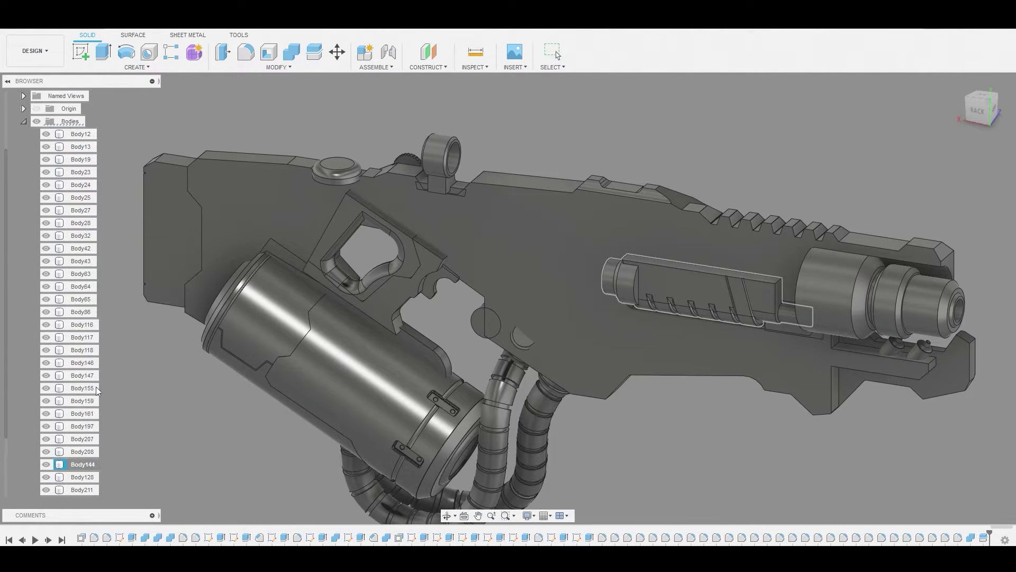
scroll(764, 433, "down", 2)
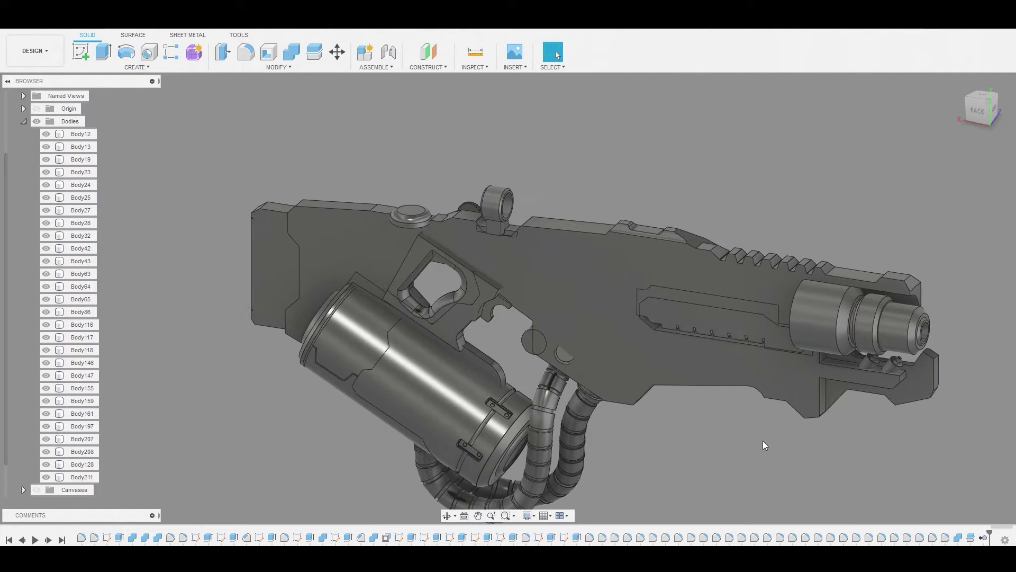
middle_click_drag(763, 441, 738, 361)
left_click(631, 303)
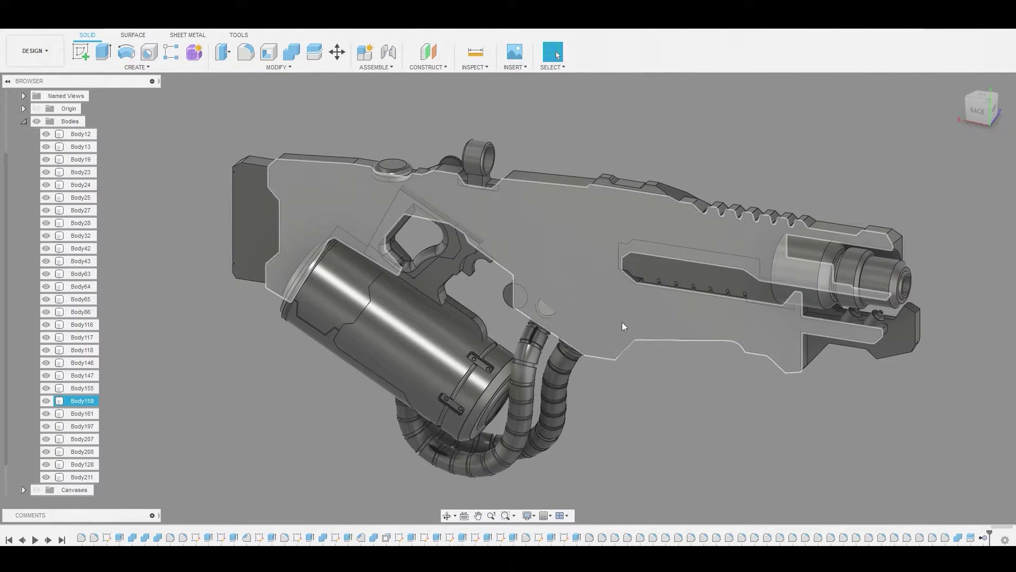
key("Escape")
middle_click_drag(488, 291, 476, 290, "shift")
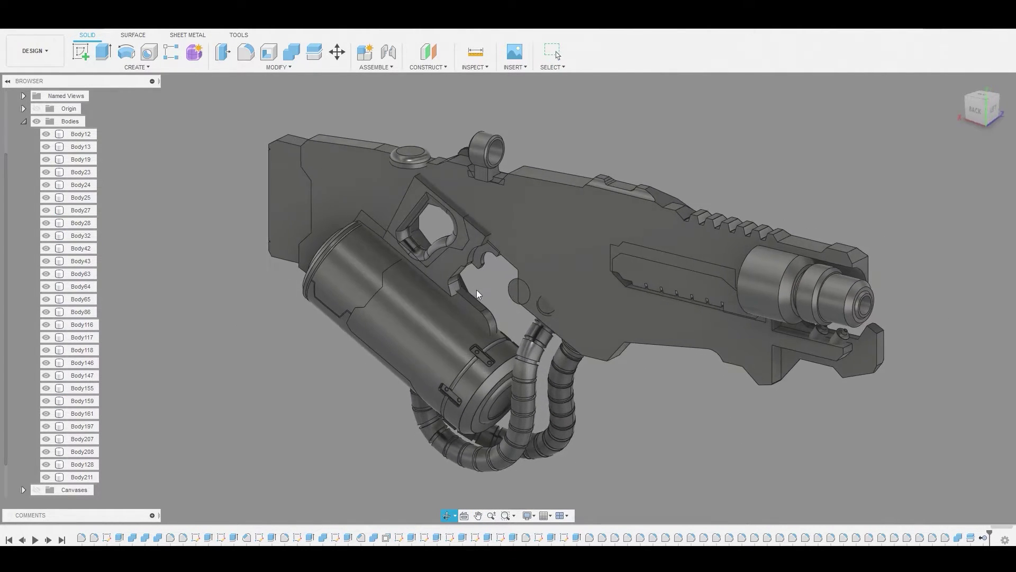
left_click(259, 65)
Split Body28 and Body32 along the central origin plane.
left_click(251, 206)
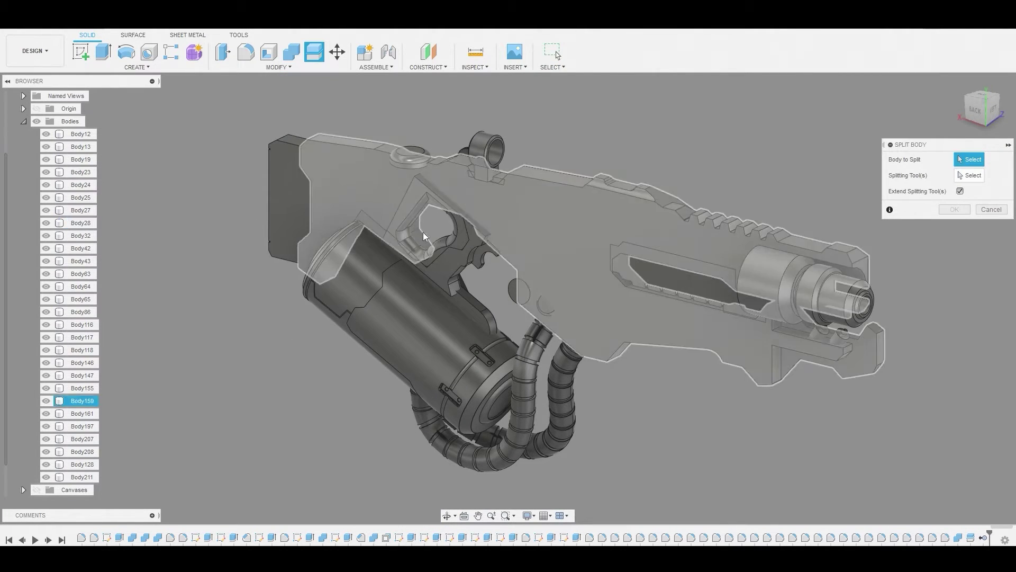
left_click(456, 236)
left_click(456, 253)
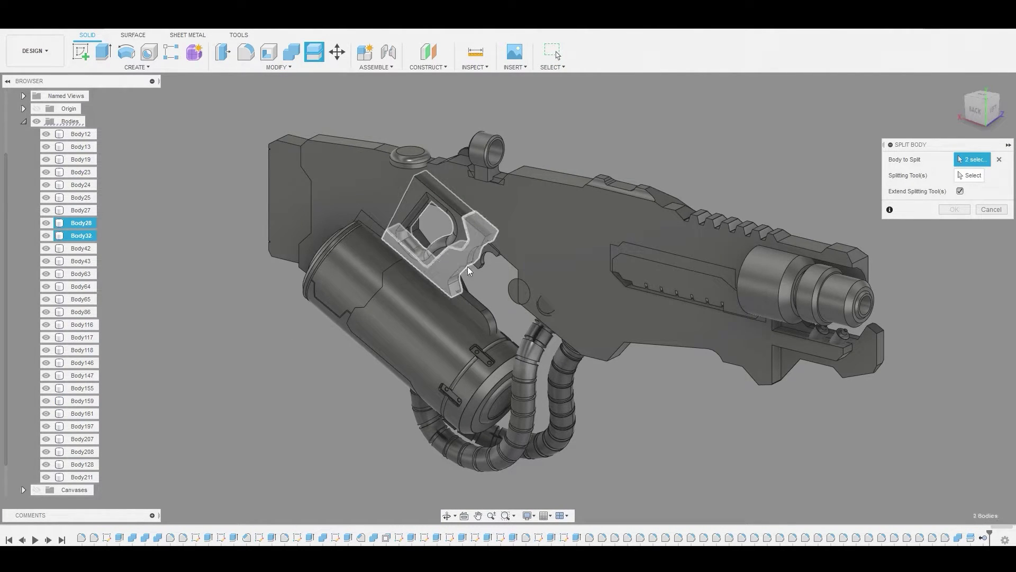
left_click(970, 176)
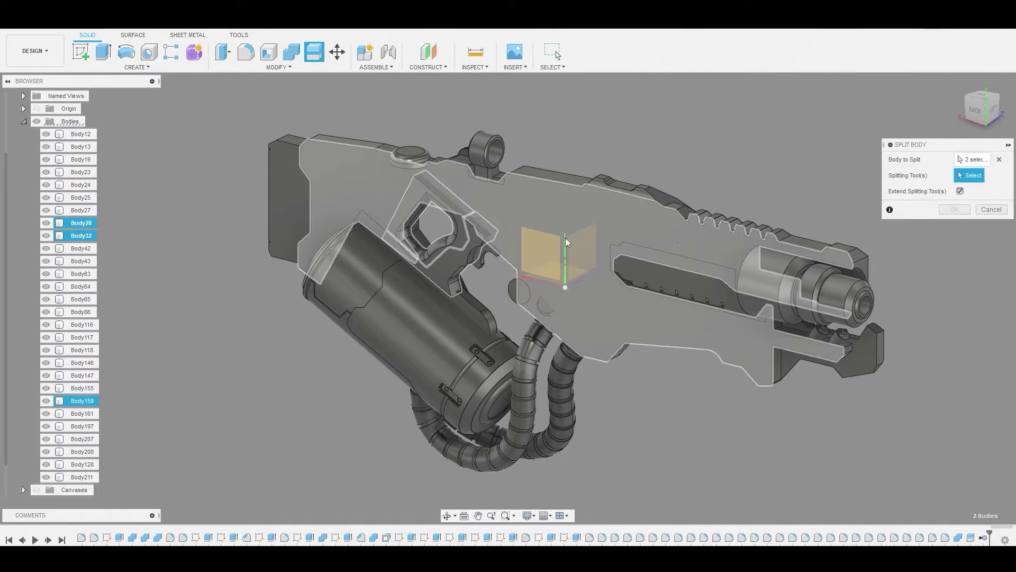
left_click(539, 240)
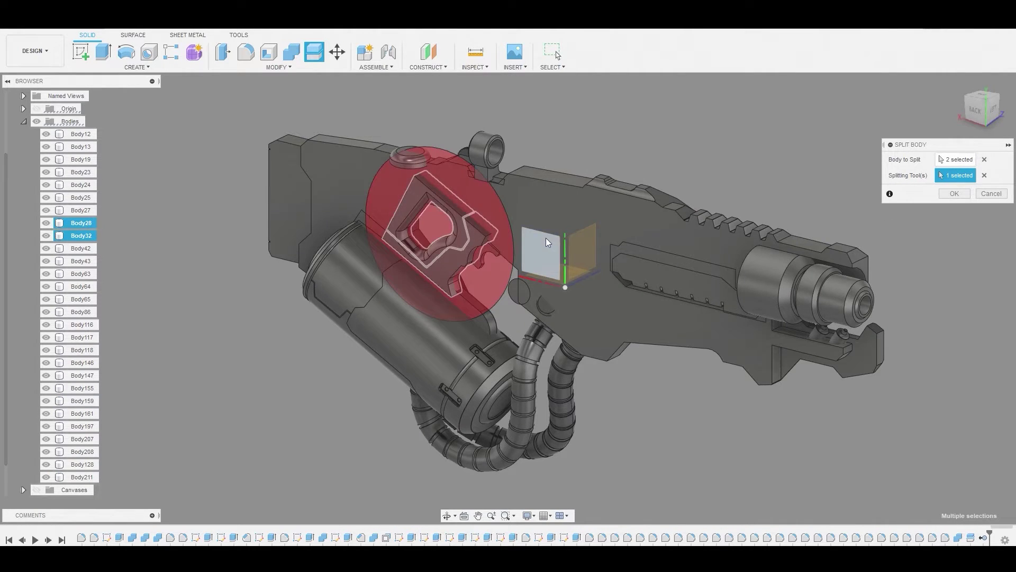
left_click(954, 194)
scroll(476, 222, "up", 4)
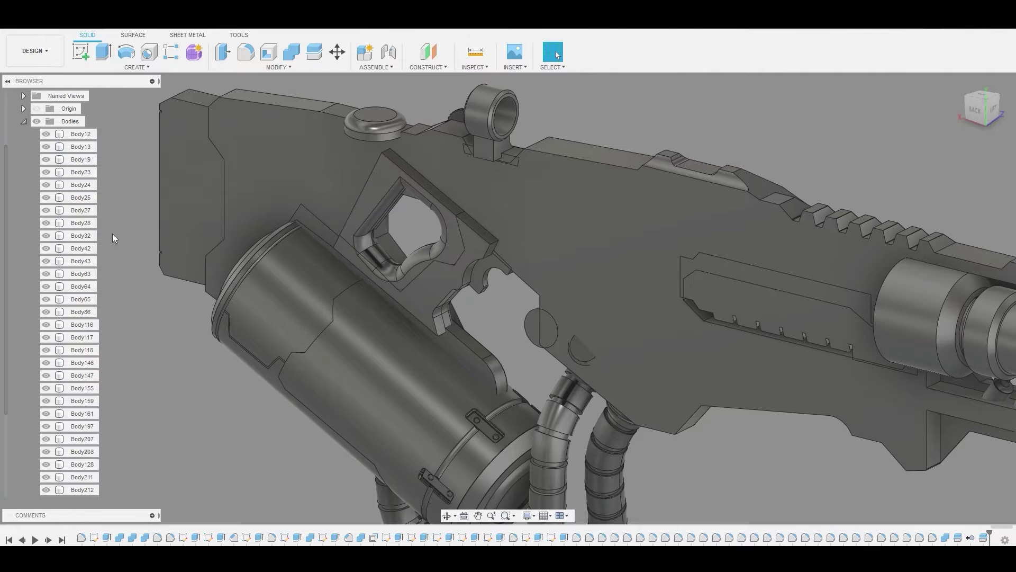
Remove the unwanted halves Body28 and Body32.
right_click(90, 223)
left_click(112, 382)
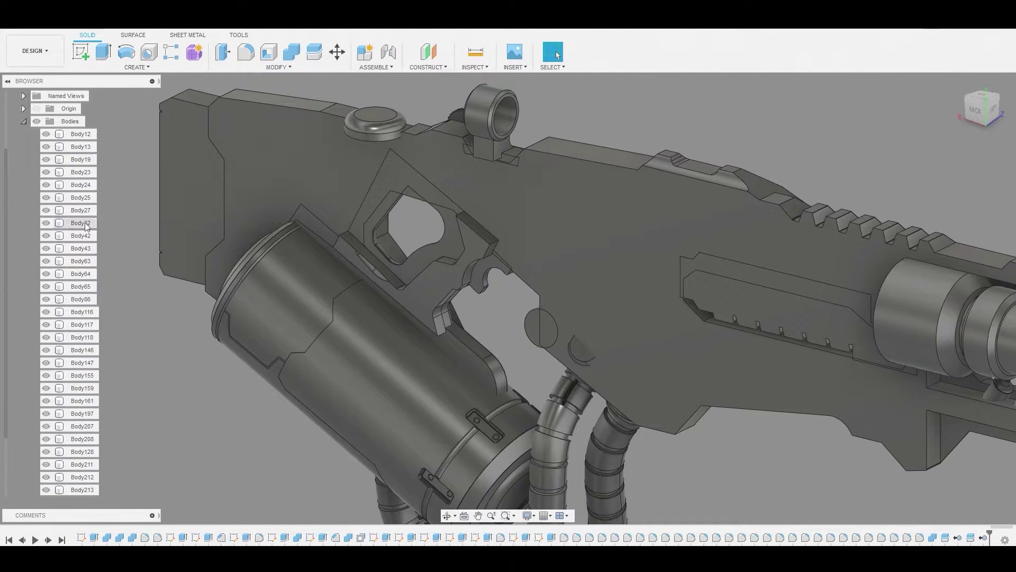
right_click(87, 224)
left_click(116, 380)
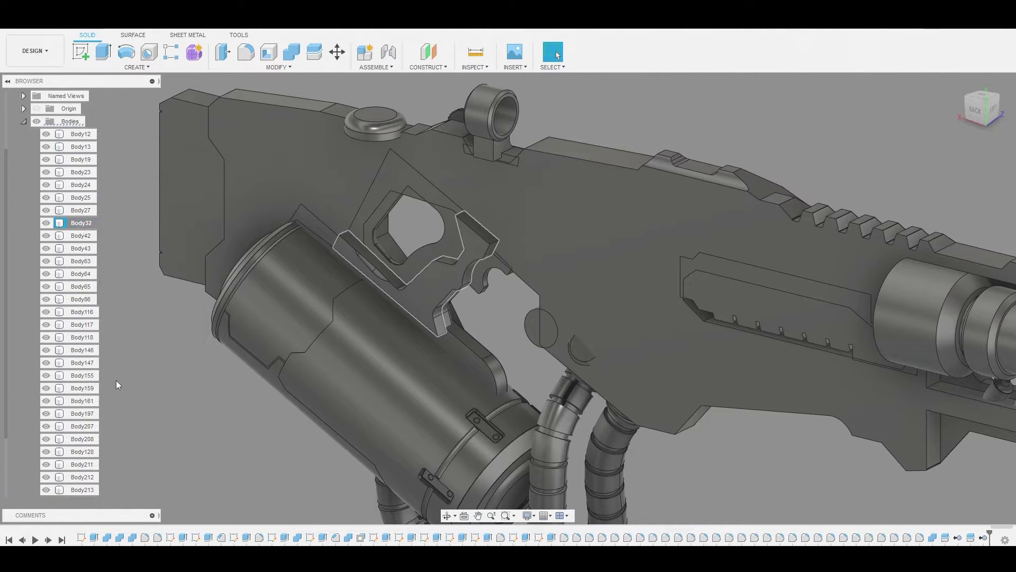
scroll(537, 271, "down", 5)
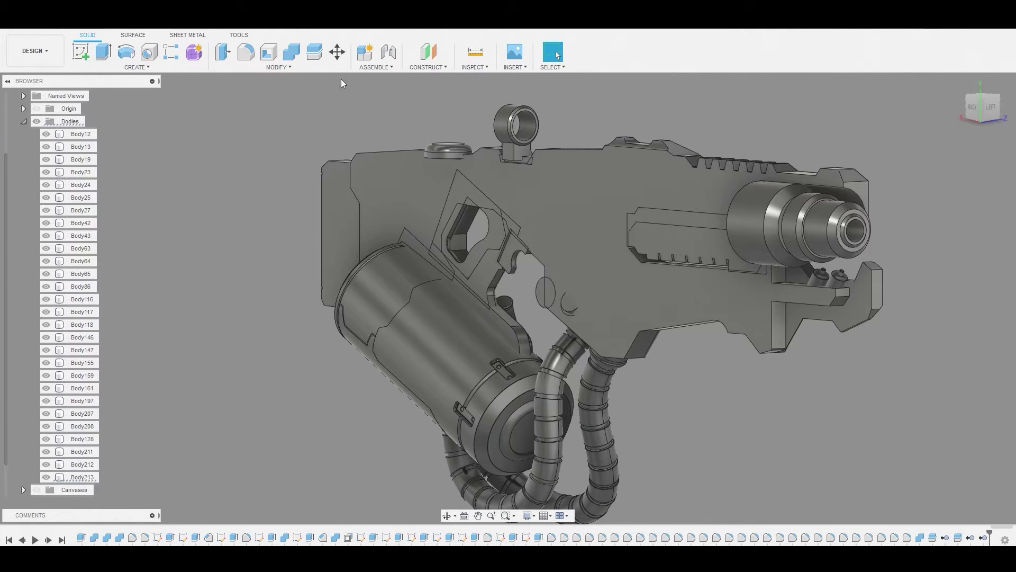
Split the large cylinder body along the central origin plane.
left_click(278, 69)
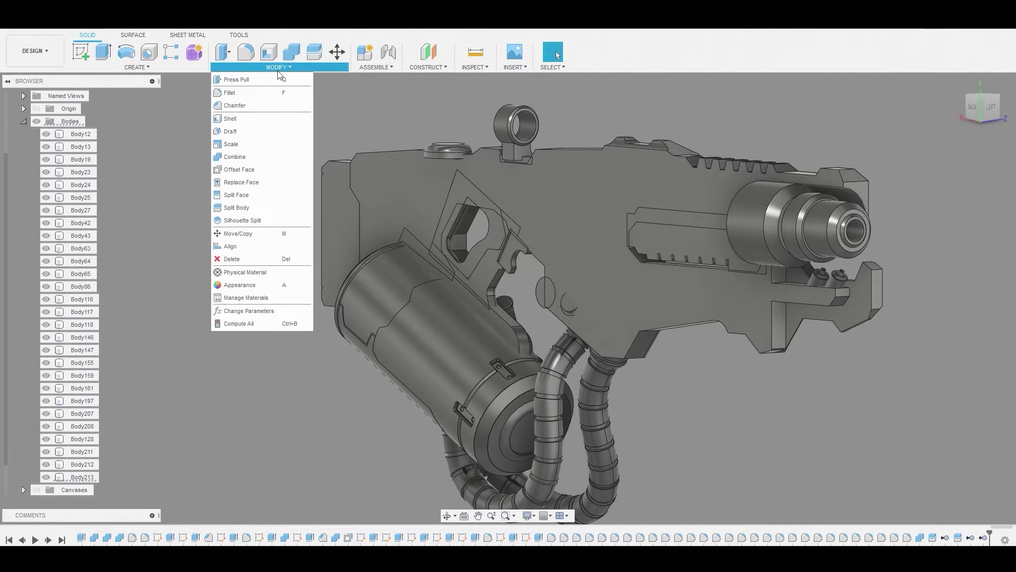
left_click(266, 208)
left_click(489, 347)
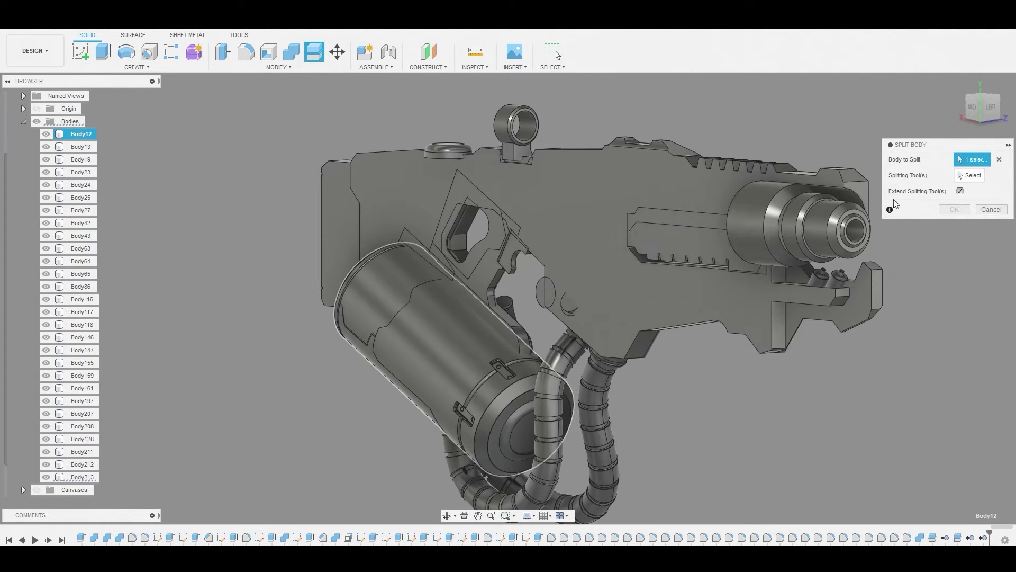
left_click(970, 175)
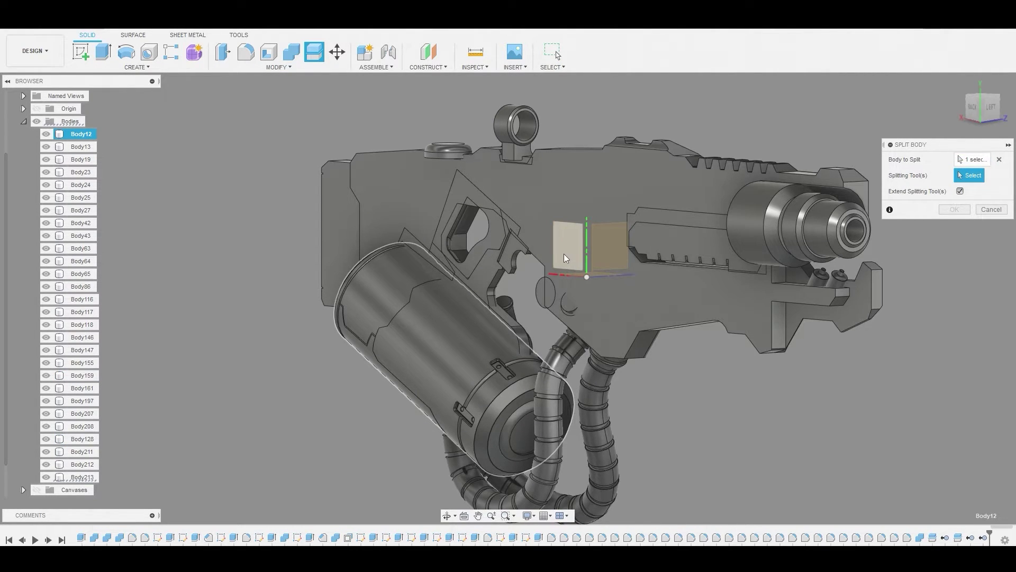
left_click(564, 253)
left_click(955, 193)
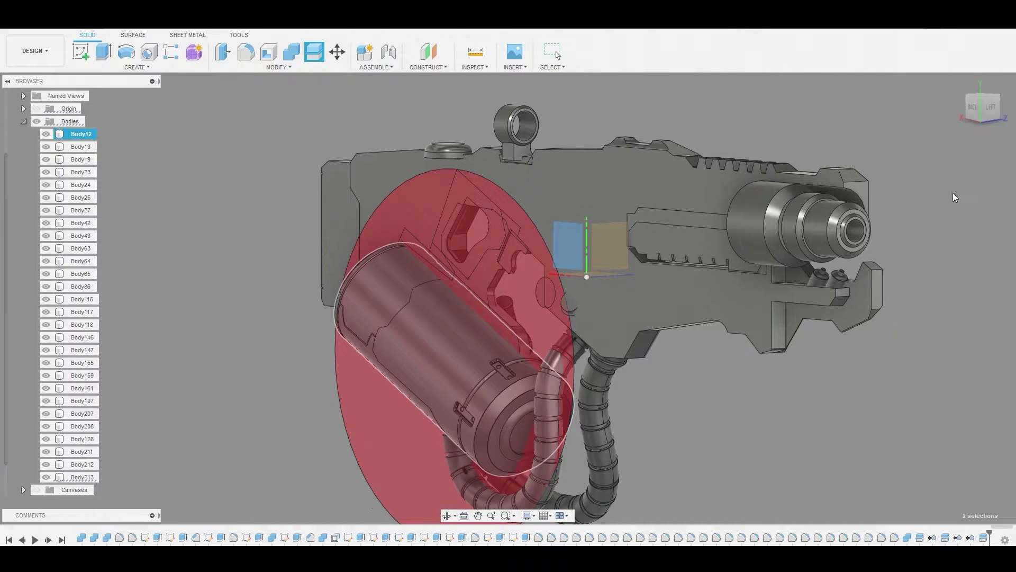
Remove the Body12 half of the cylinder from the model.
right_click(86, 134)
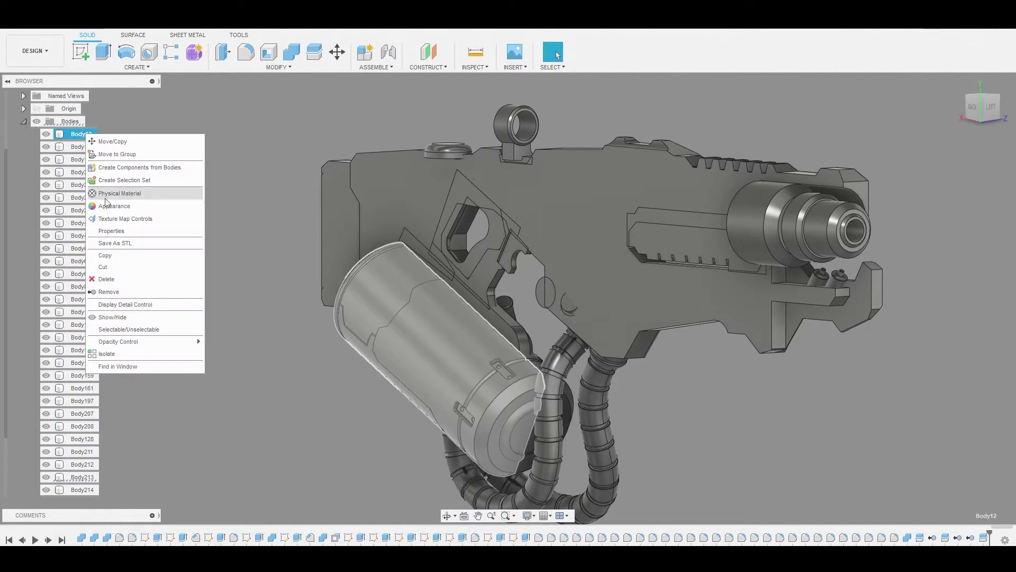
left_click(119, 291)
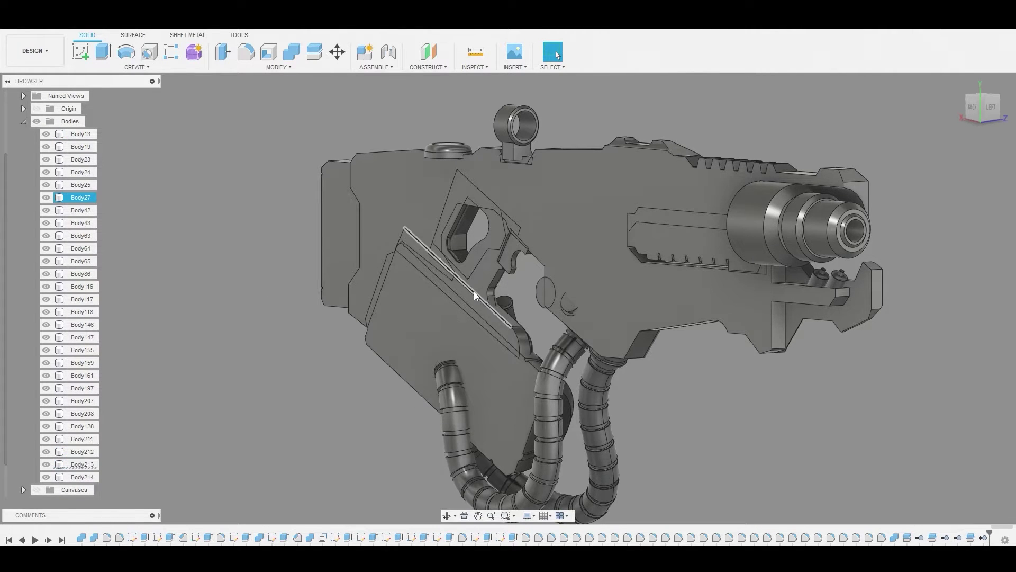
middle_click_drag(474, 292, 601, 317, "shift")
scroll(494, 203, "up", 3)
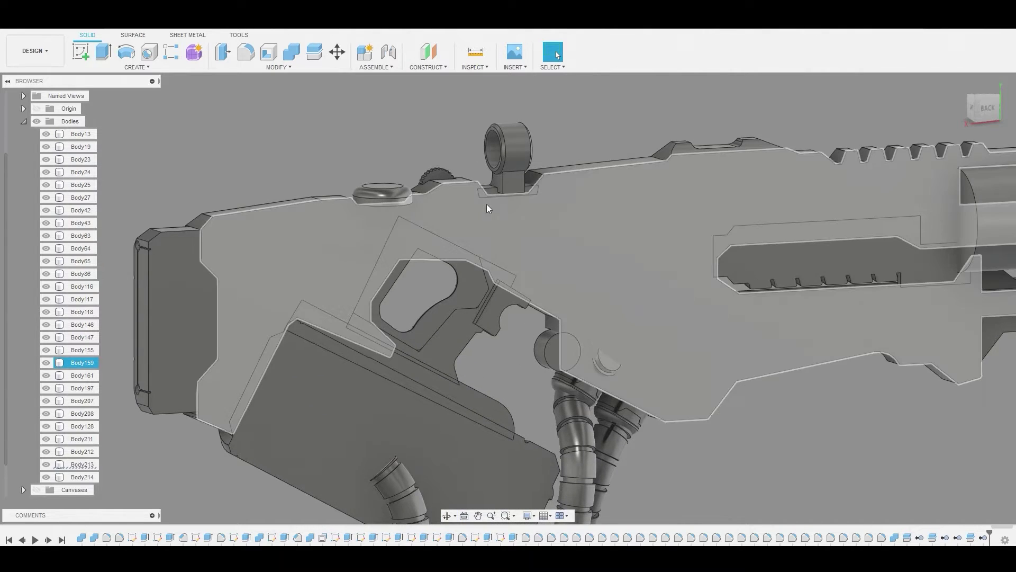
middle_click_drag(487, 205, 230, 78, "shift")
scroll(475, 172, "down", 3)
left_click(238, 66)
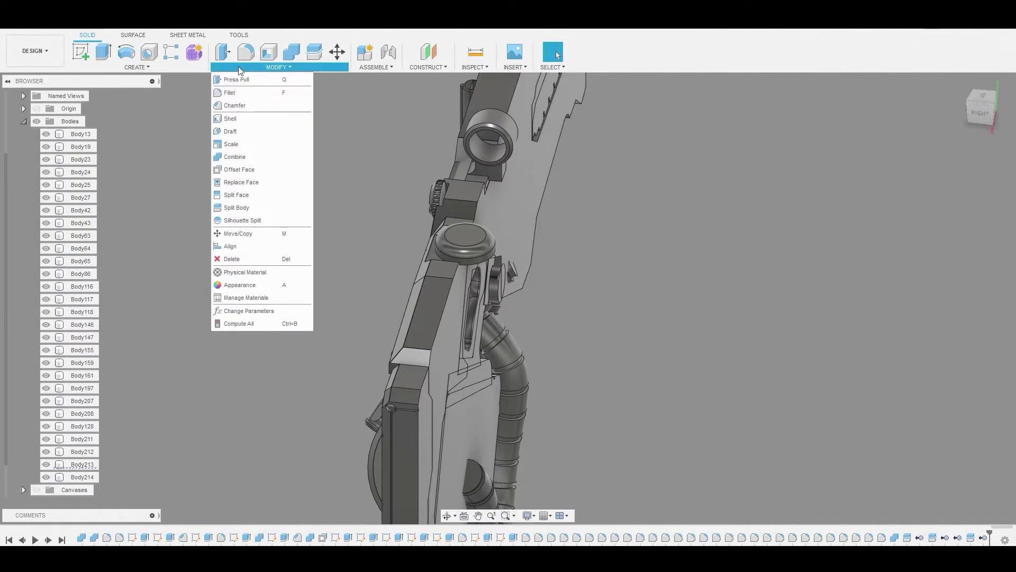
Split the rear sight post along the XY plane.
left_click(238, 205)
left_click(503, 159)
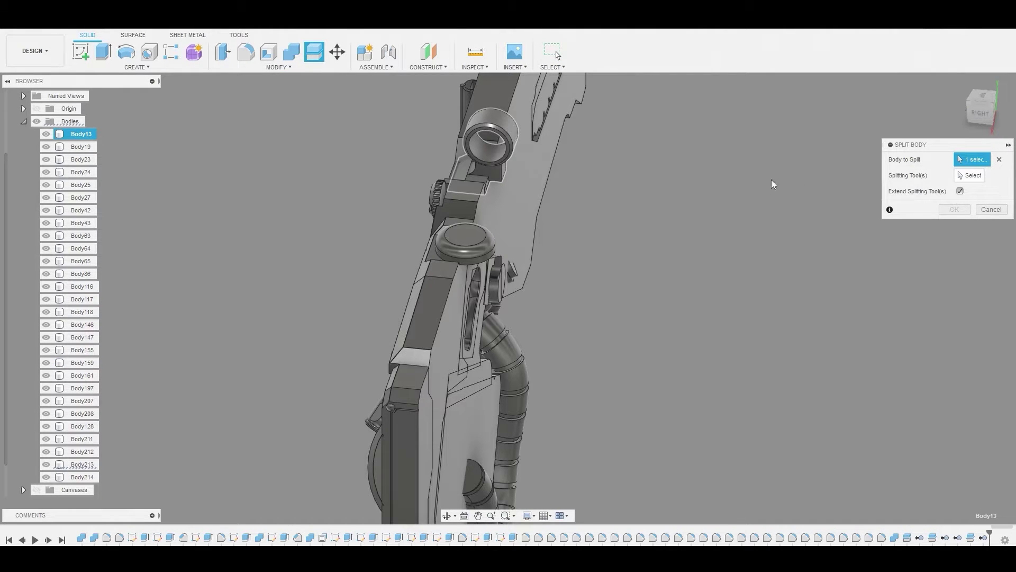
left_click(973, 176)
middle_click_drag(586, 222, 549, 218, "shift")
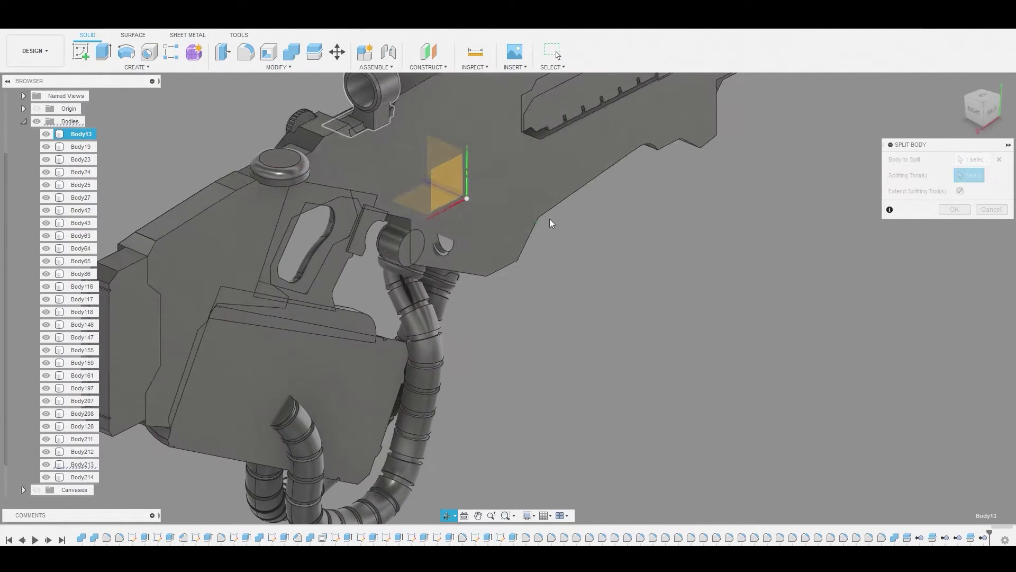
left_click(446, 180)
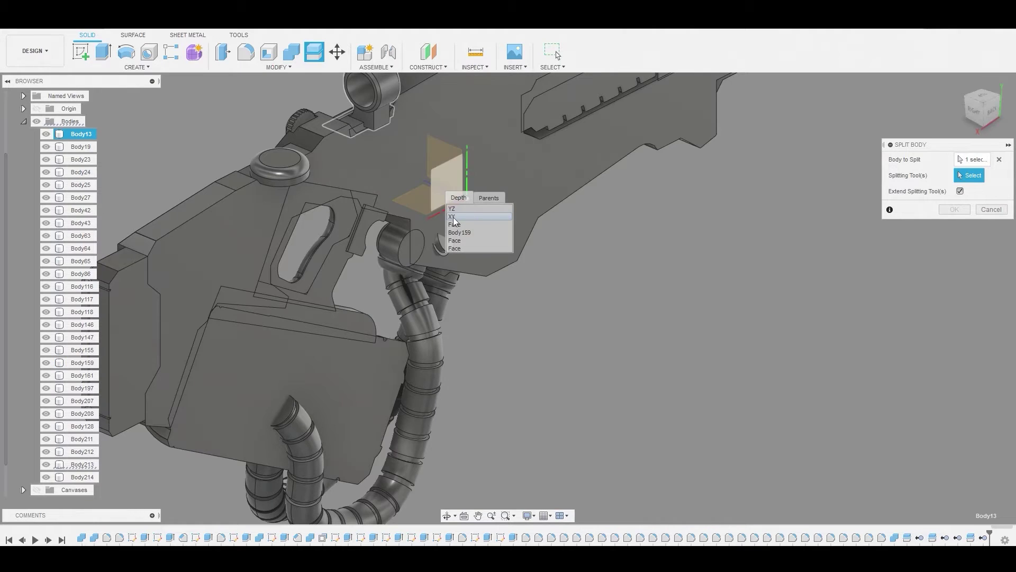
left_click(454, 217)
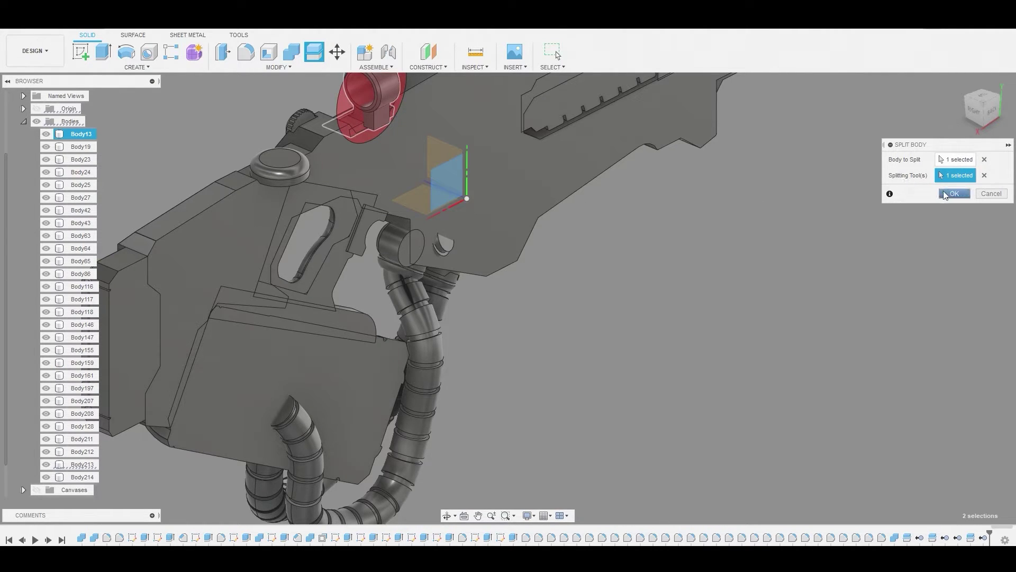
key("Return")
middle_click_drag(465, 95, 522, 242)
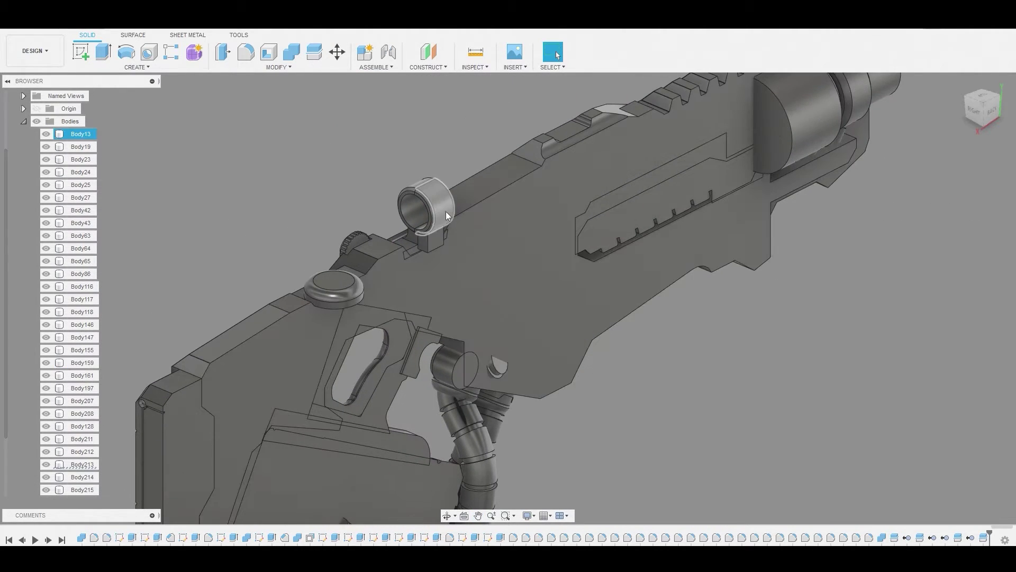
Remove the Body13 sight half and start another Split Body.
right_click(81, 135)
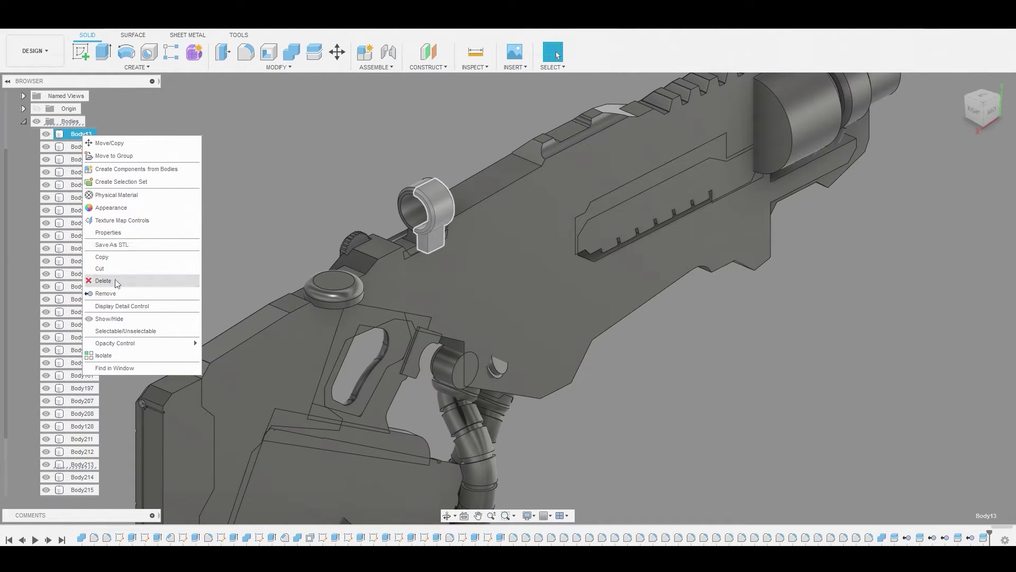
left_click(106, 293)
middle_click_drag(268, 205, 266, 67)
left_click(265, 67)
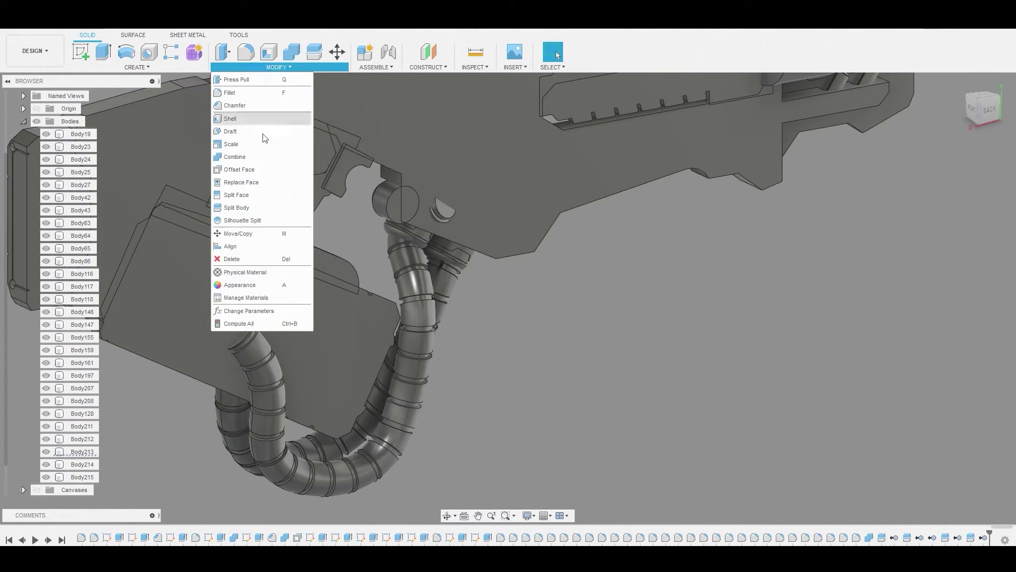
left_click(249, 208)
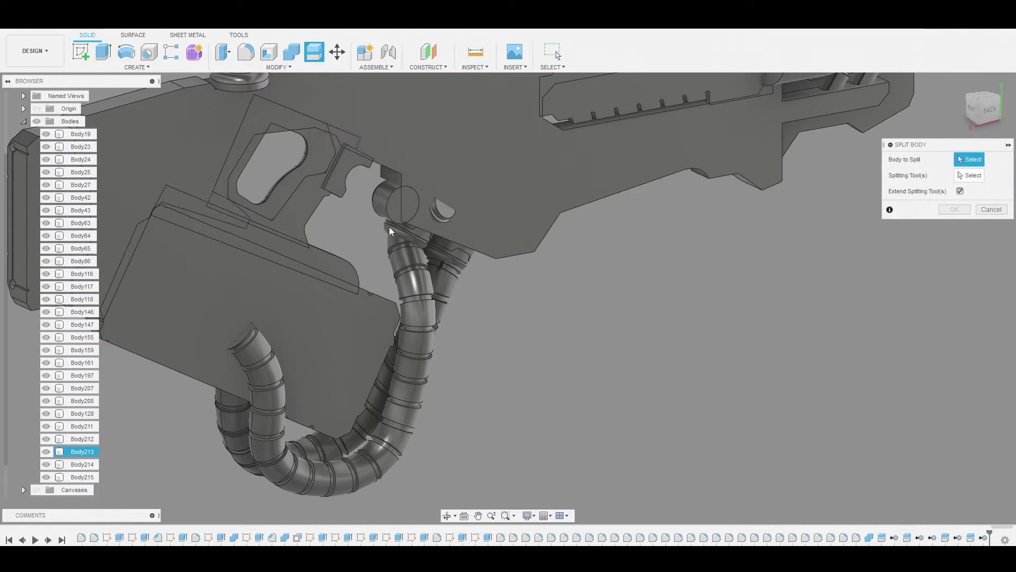
Split the hose body Body86 using the translucent face as the splitting tool.
scroll(447, 220, "up", 3)
left_click(438, 214)
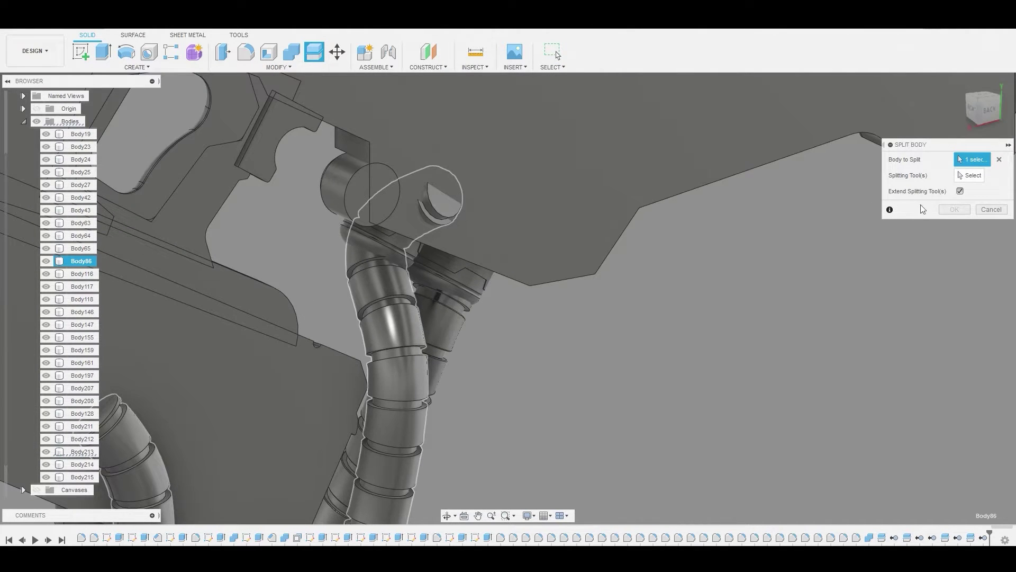
left_click(969, 176)
middle_click_drag(661, 212, 603, 222, "shift")
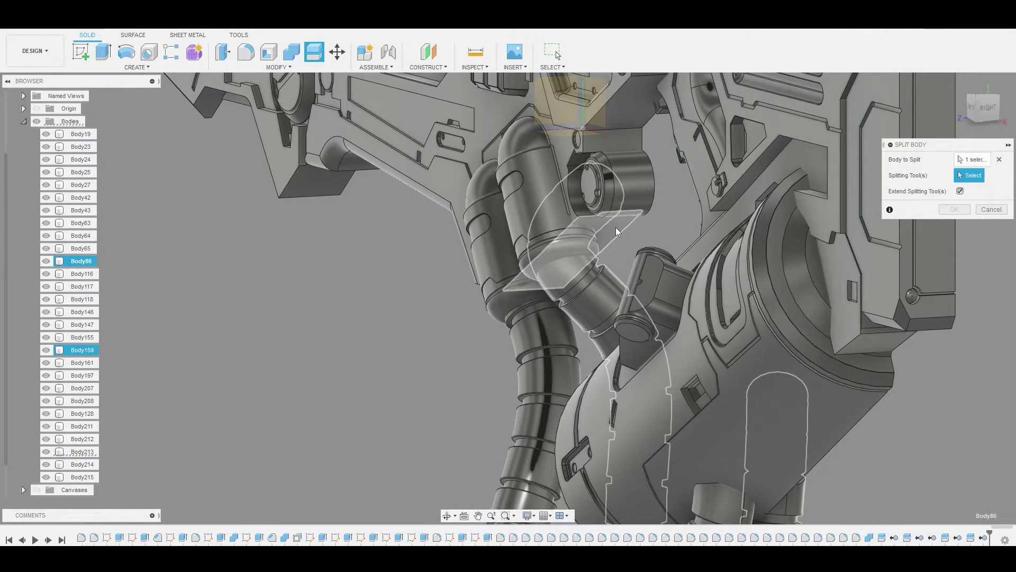
left_click(615, 227)
left_click(958, 211)
Remove Body86 from the model and zoom out to the whole gun.
middle_click_drag(869, 209, 553, 263, "shift")
scroll(609, 320, "down", 3)
scroll(553, 263, "up", 4)
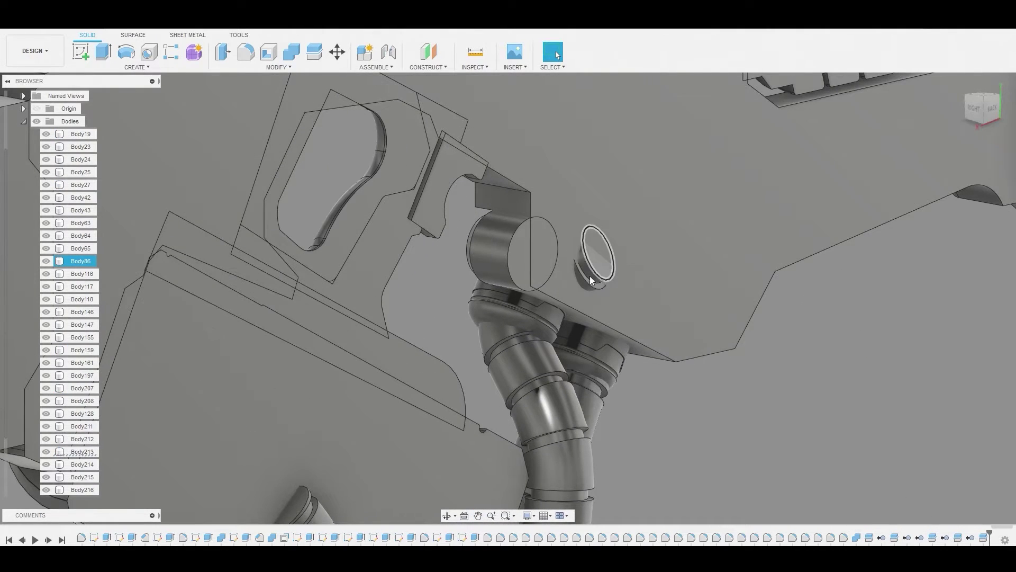
right_click(82, 261)
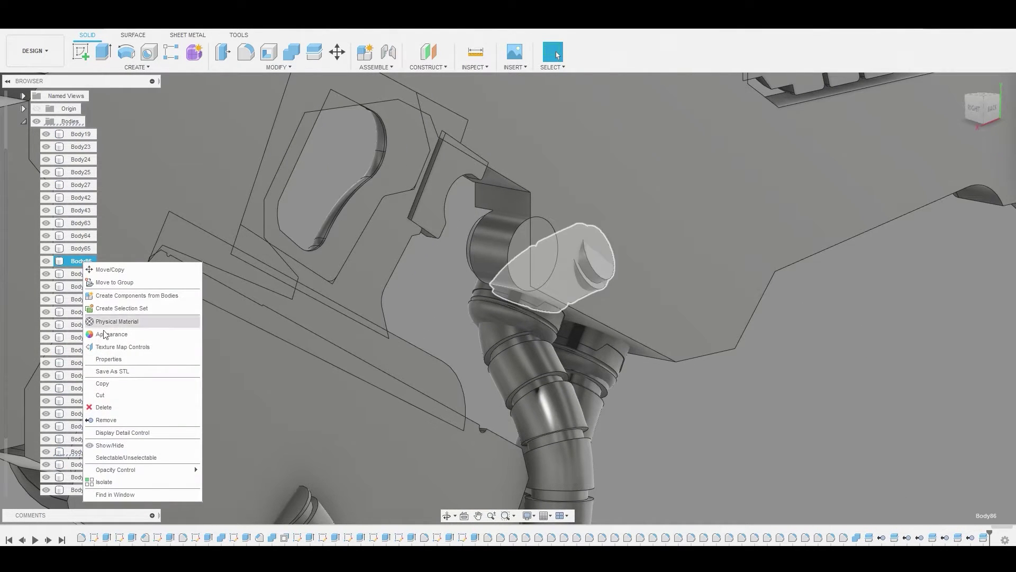
left_click(119, 420)
scroll(458, 310, "down", 2)
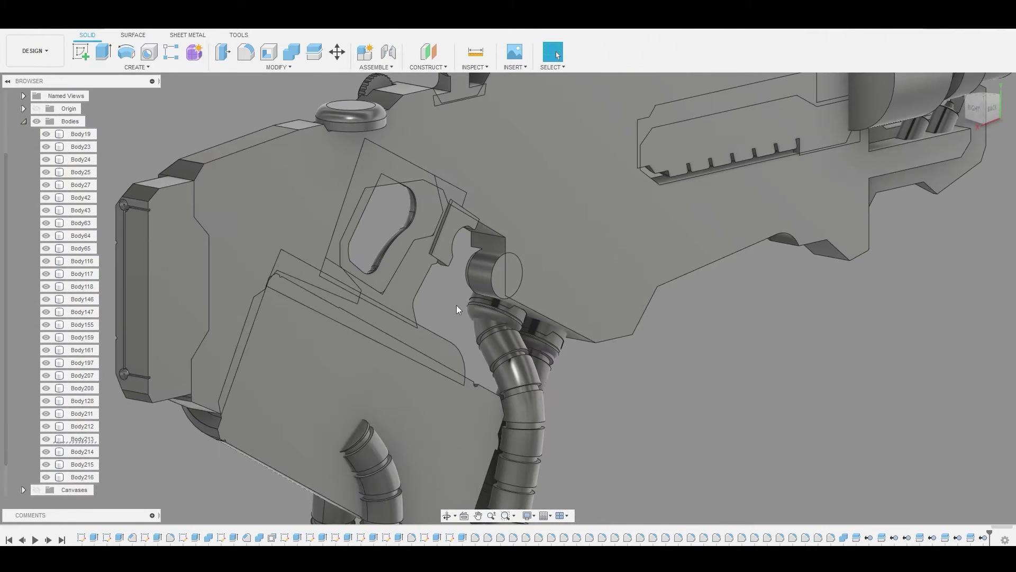
scroll(457, 309, "down", 2)
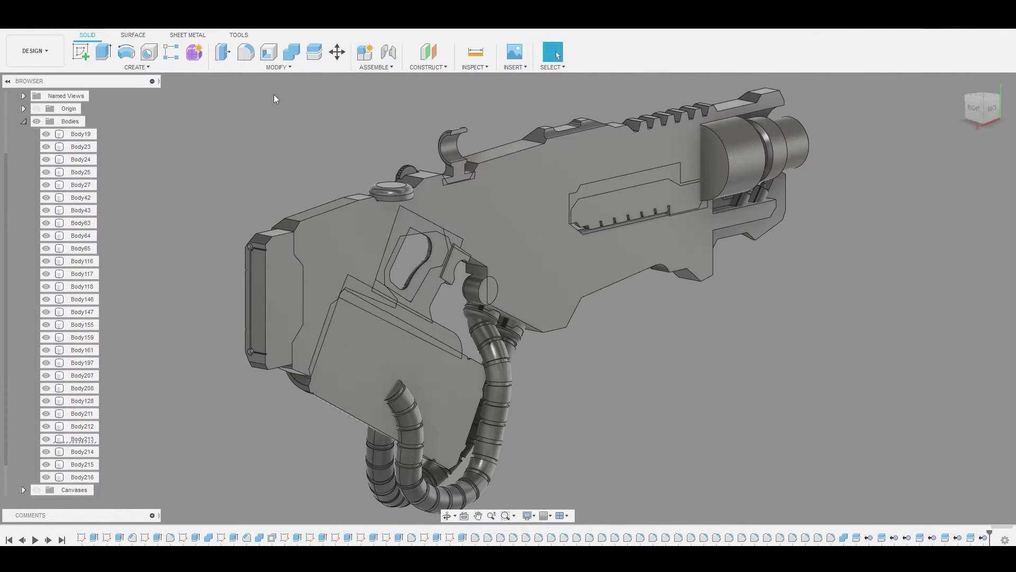
Mirror the ribbed barrel body Body211 across the center origin plane, creating Body217.
left_click(158, 68)
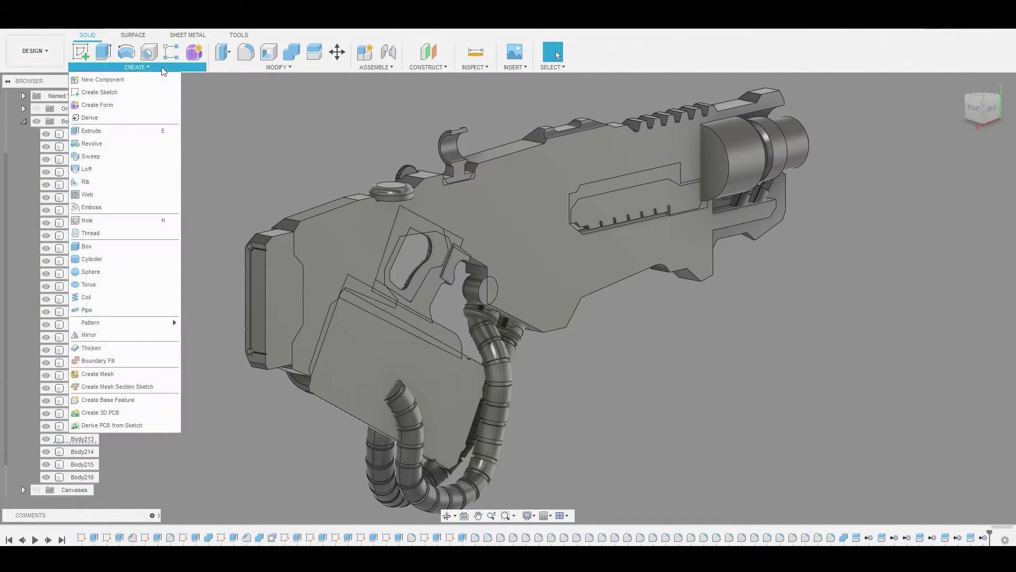
left_click(103, 334)
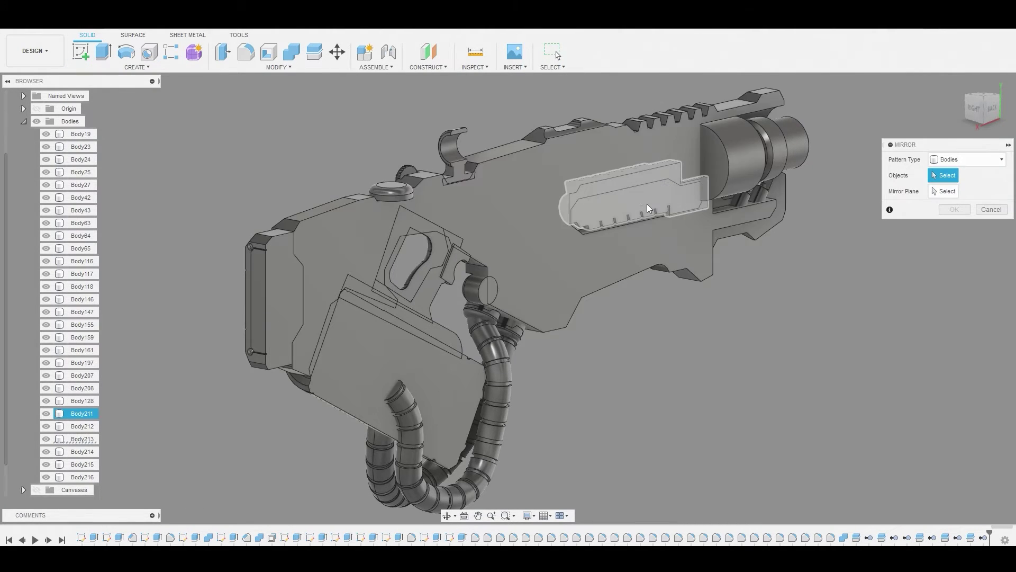
middle_click_drag(647, 205, 484, 216, "shift")
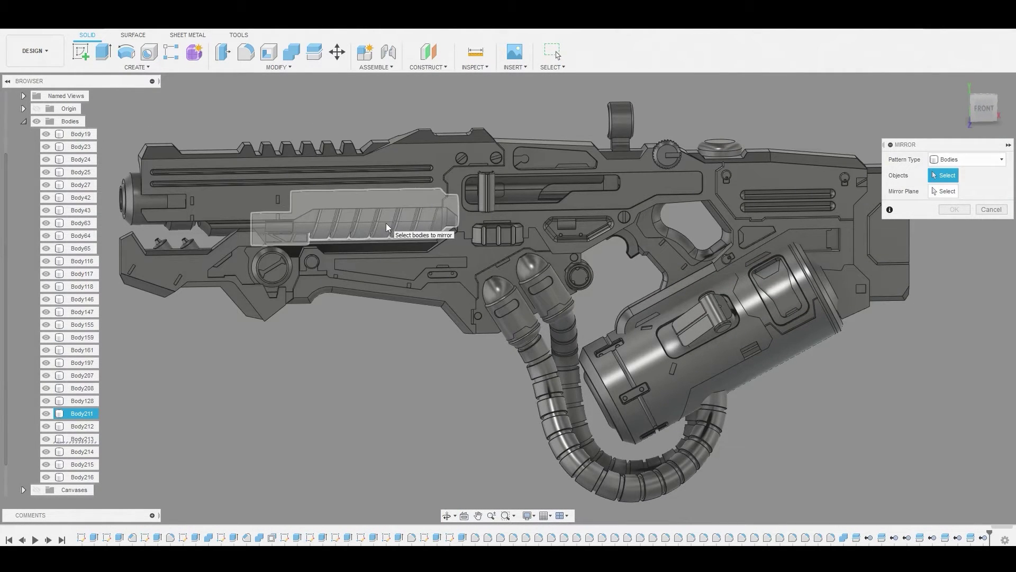
left_click(328, 221)
middle_click_drag(376, 201, 341, 183, "shift")
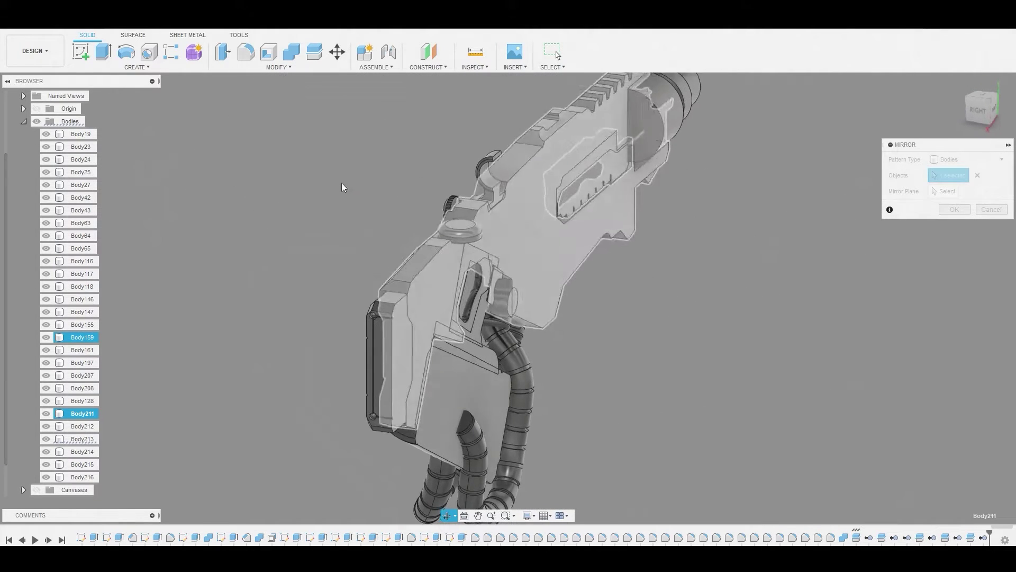
middle_click_drag(826, 202, 490, 231, "shift")
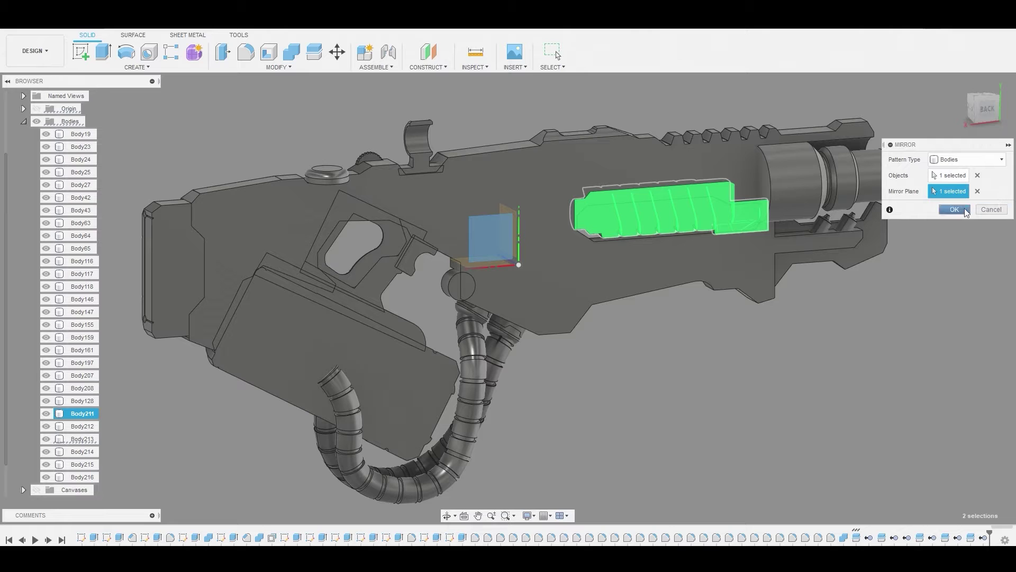
left_click(965, 211)
middle_click_drag(826, 210, 653, 207, "shift")
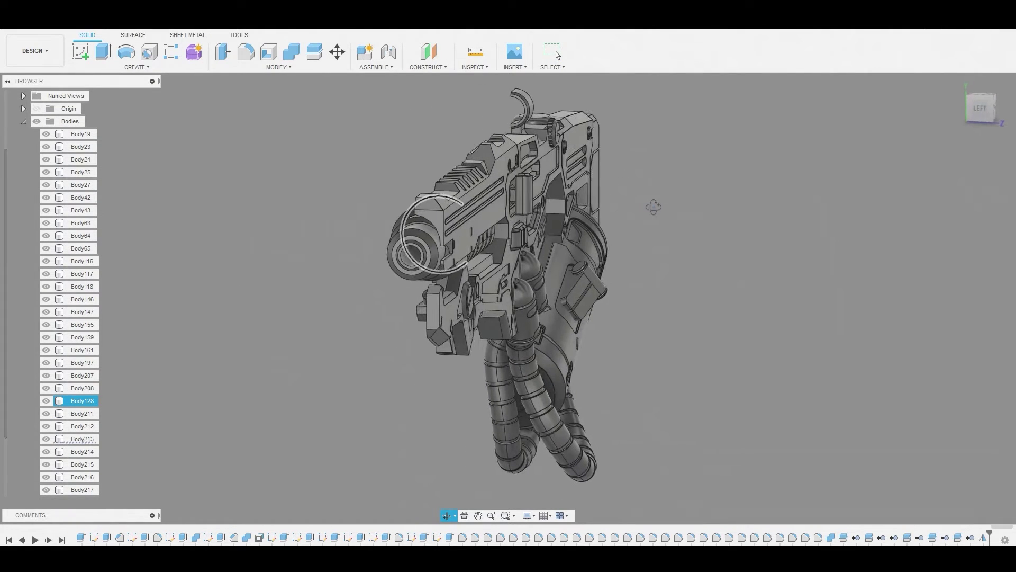
Combine with Join, using Body211 as target and mirrored Body217 as tool body.
left_click(291, 52)
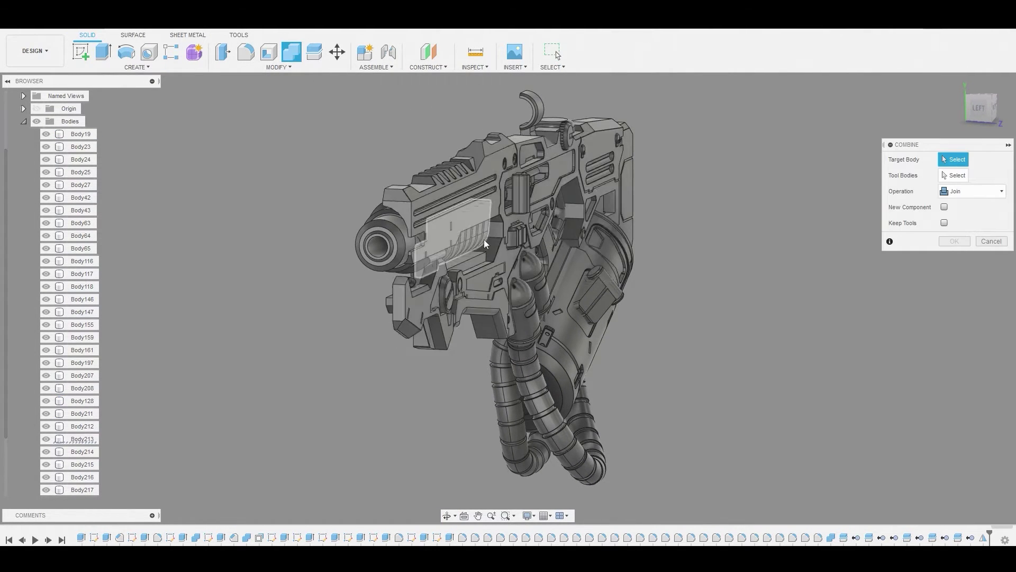
scroll(477, 244, "up", 3)
left_click(461, 247)
middle_click_drag(412, 250, 293, 278, "shift")
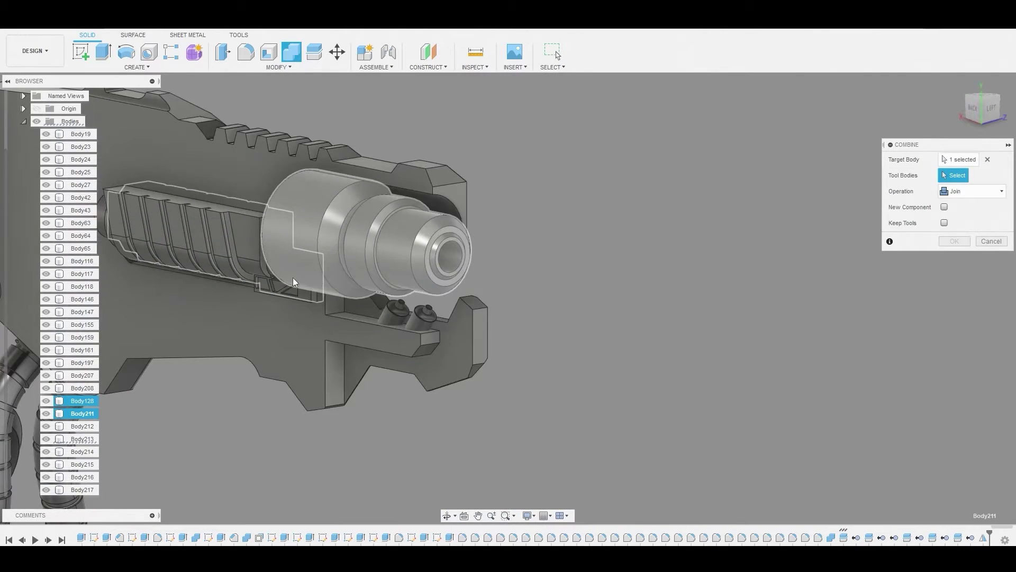
left_click(232, 255)
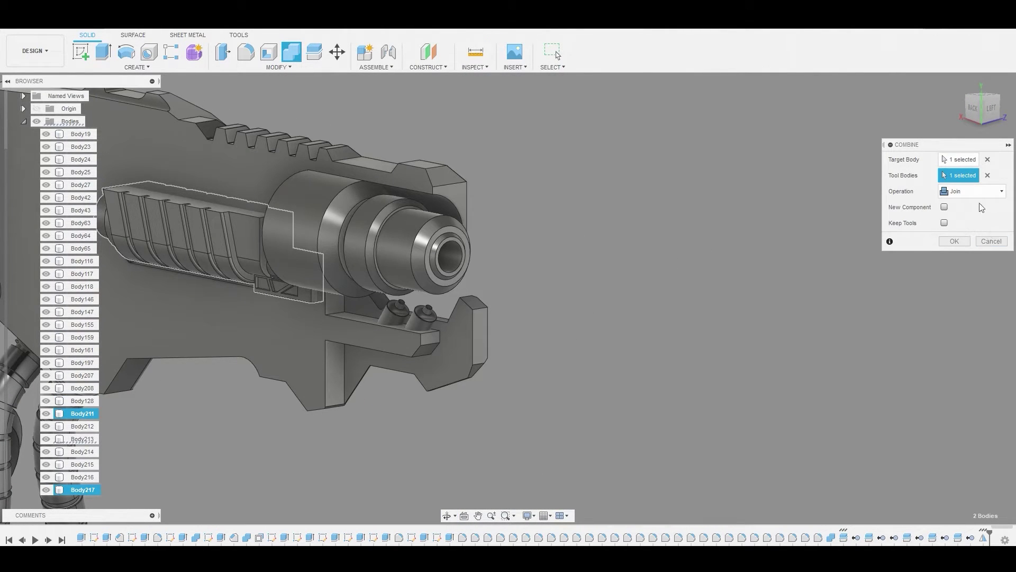
left_click(955, 241)
middle_click_drag(642, 233, 821, 204, "shift")
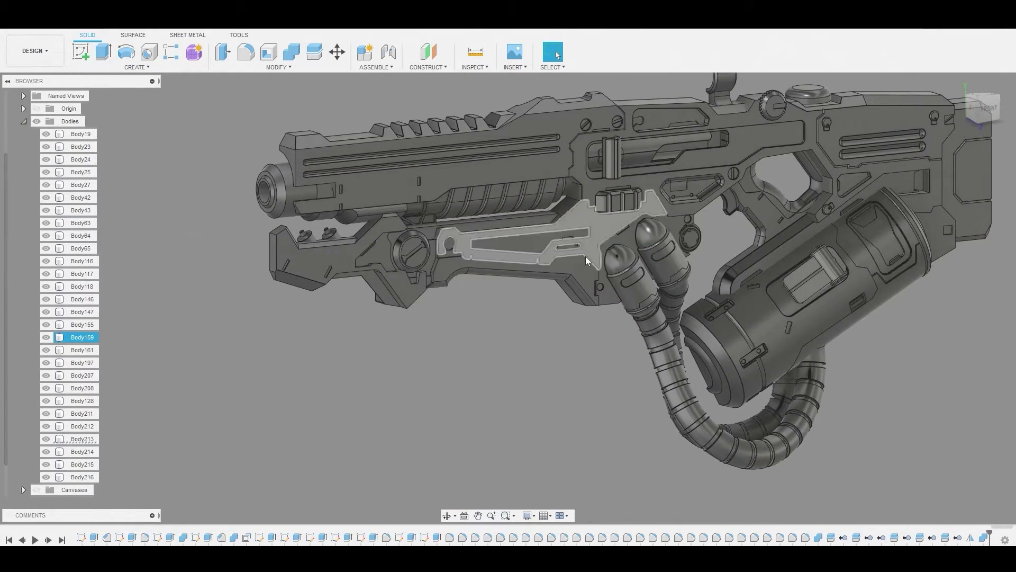
middle_click_drag(591, 255, 653, 276, "shift")
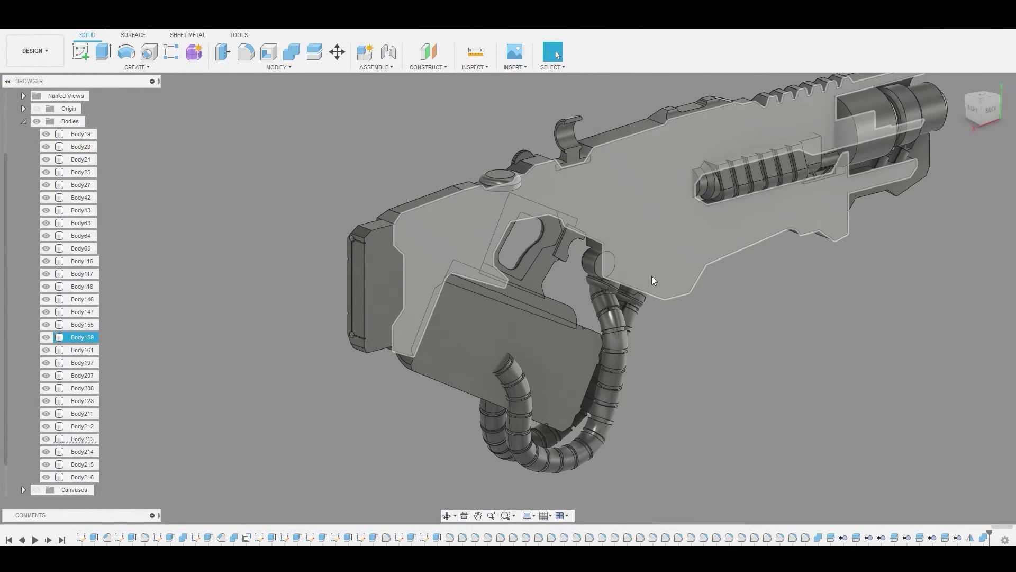
Mirror Body213, Body212 and Body155 across the XY plane.
left_click(137, 67)
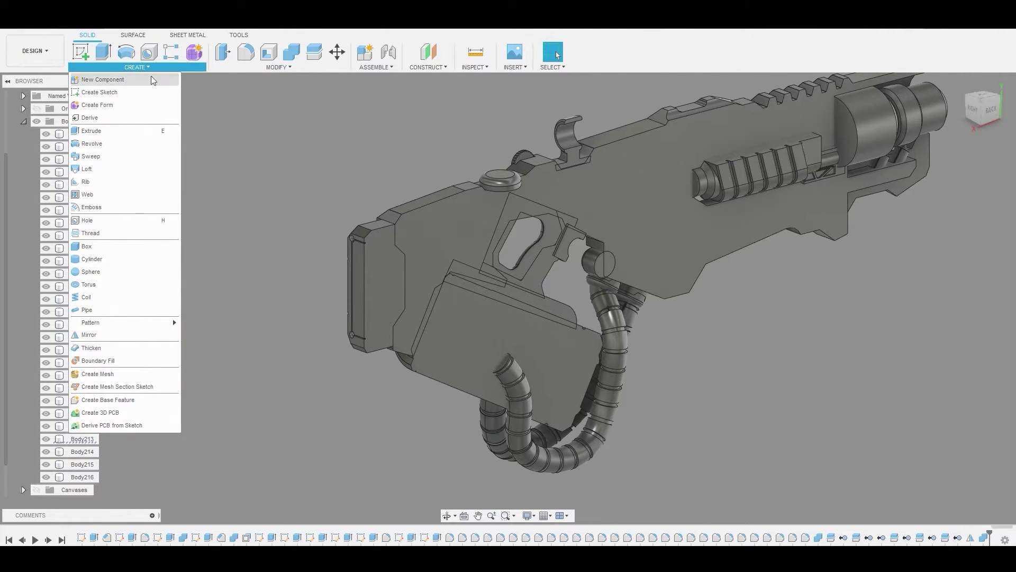
left_click(100, 336)
scroll(484, 252, "up", 5)
left_click(452, 243)
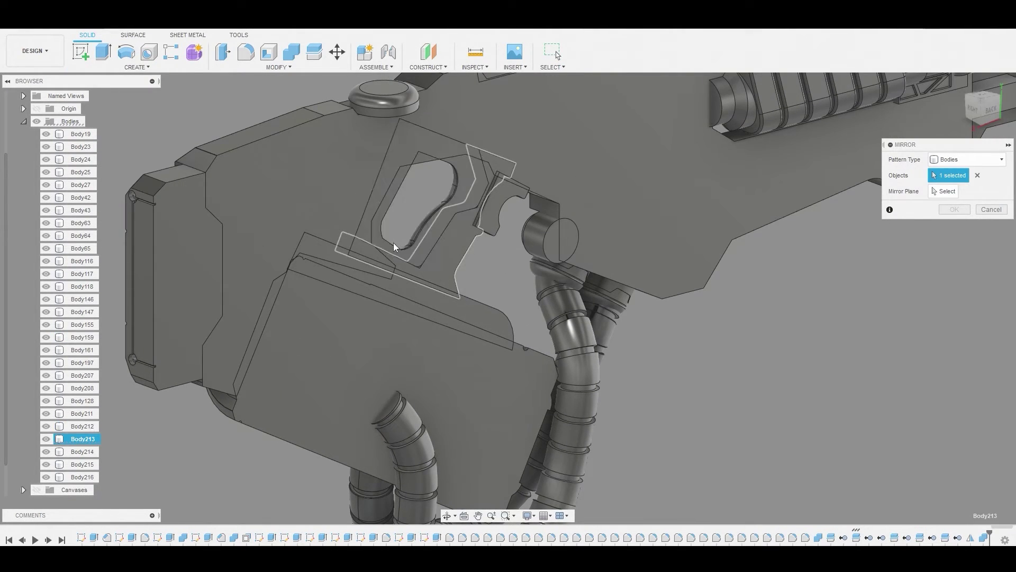
left_click(393, 243)
left_click(492, 236)
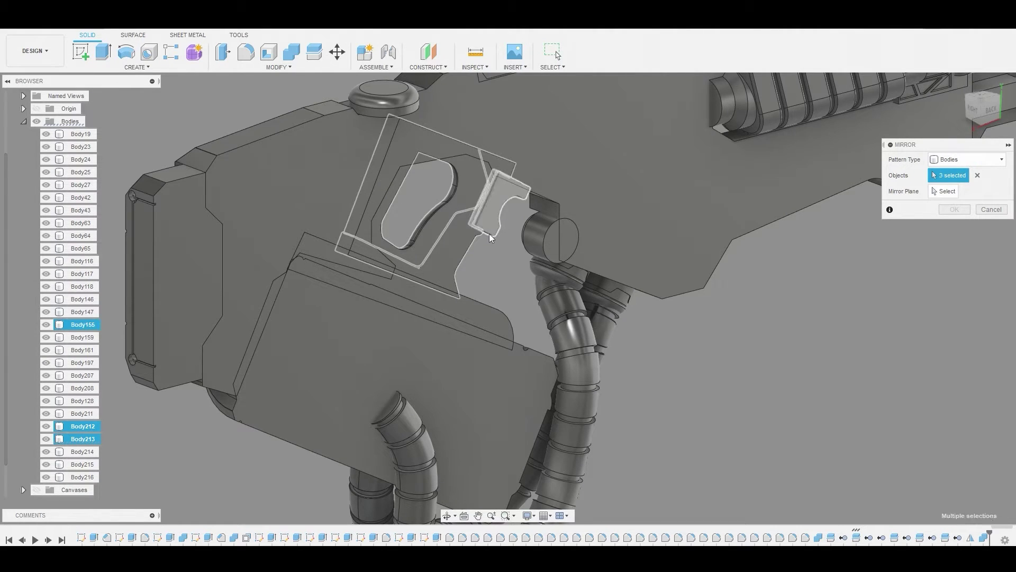
scroll(530, 267, "down", 3)
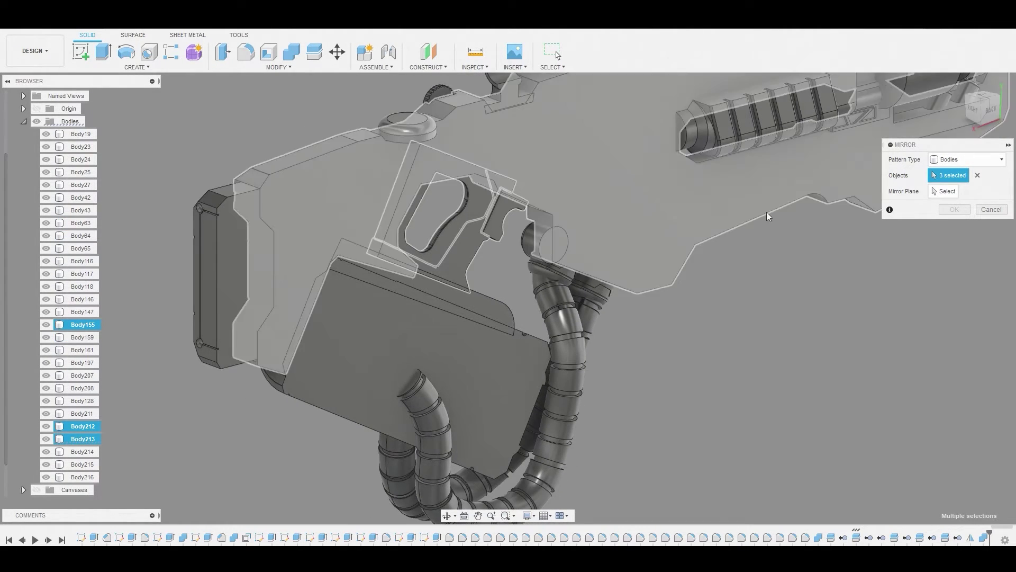
left_click(943, 191)
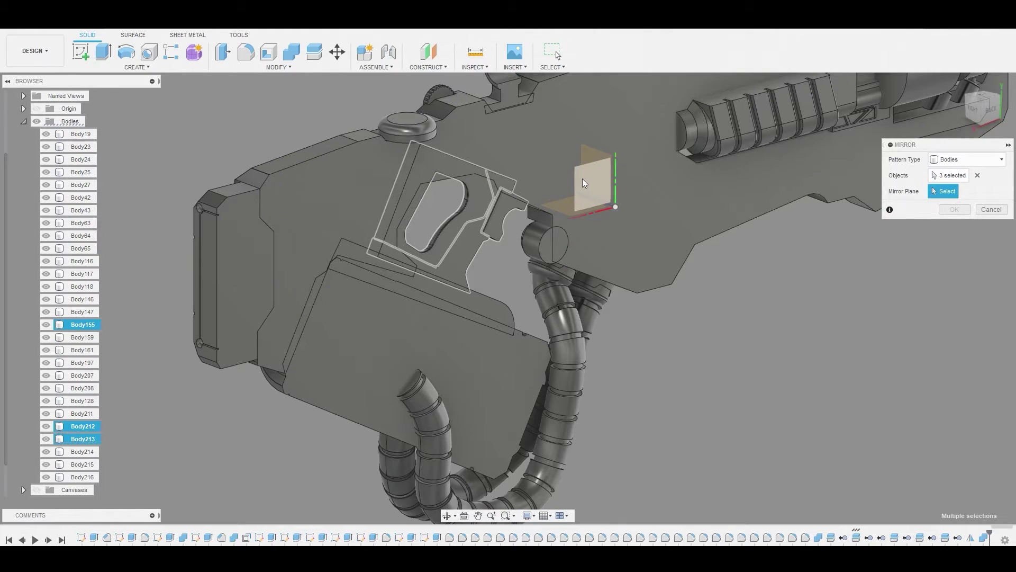
left_click(582, 179)
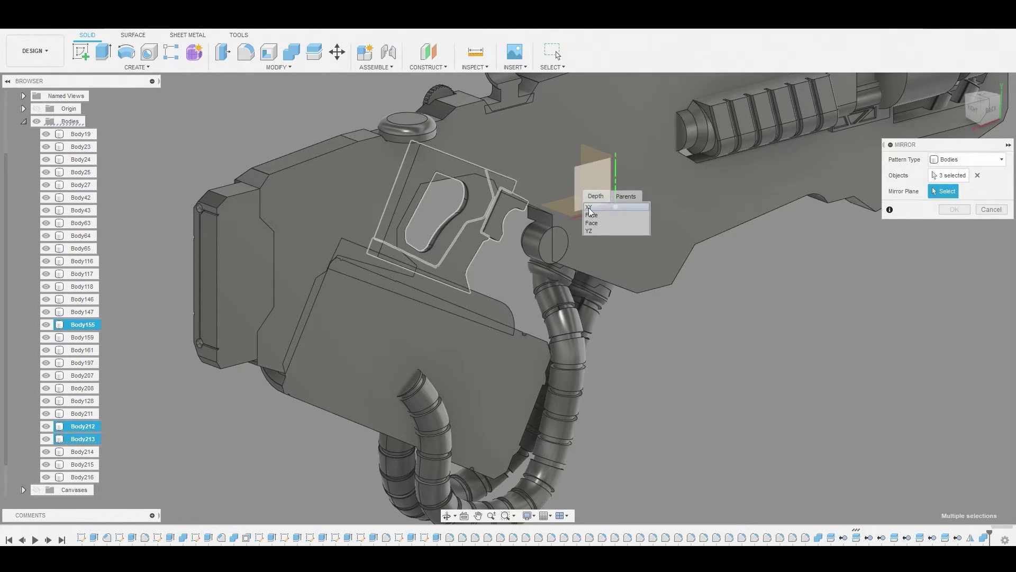
left_click(589, 208)
left_click(953, 210)
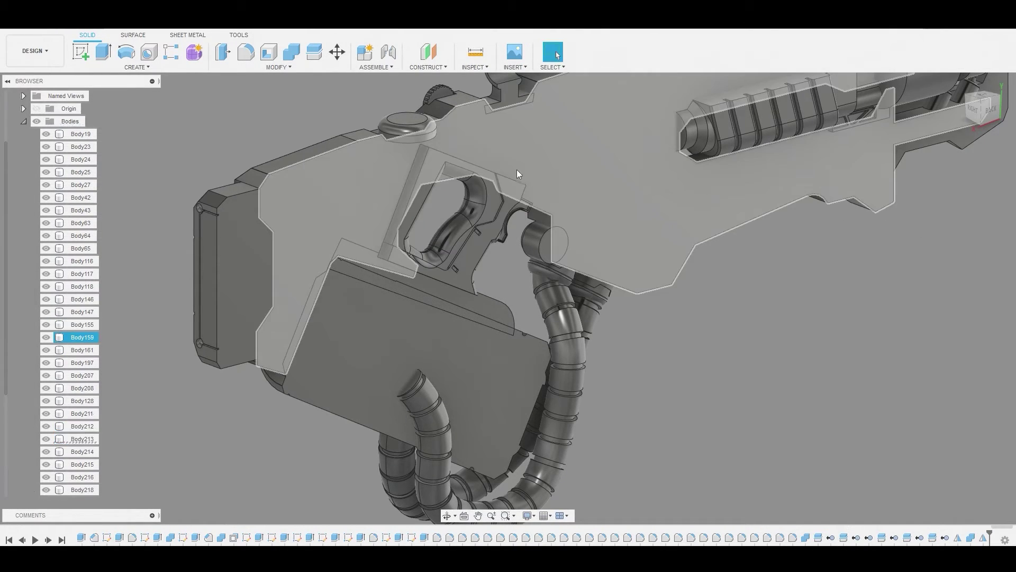
Join Body212, Body155 and two other grip pieces into the grip-opening frame Body219.
left_click(292, 53)
scroll(461, 221, "up", 3)
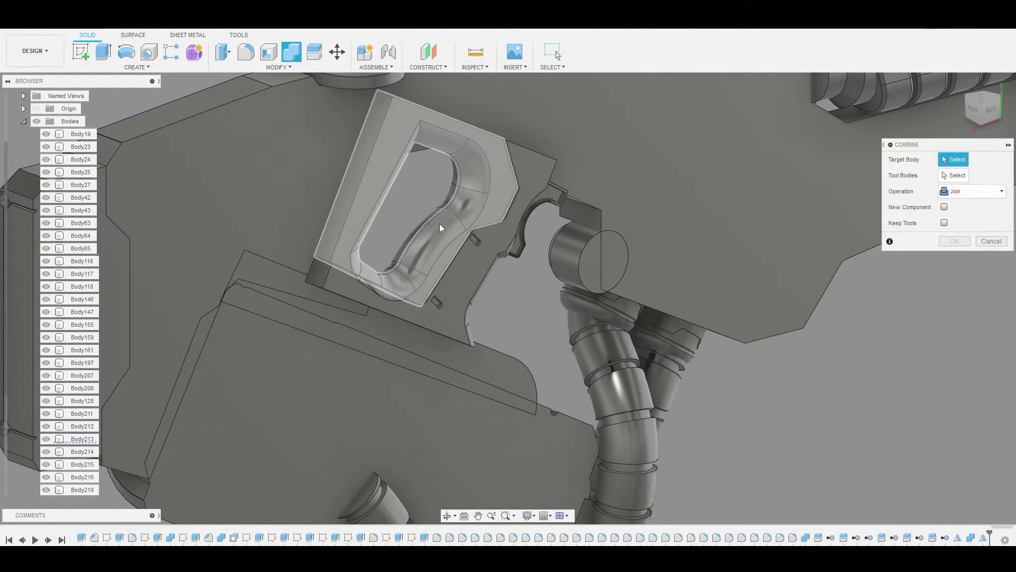
left_click(439, 223)
left_click(417, 230)
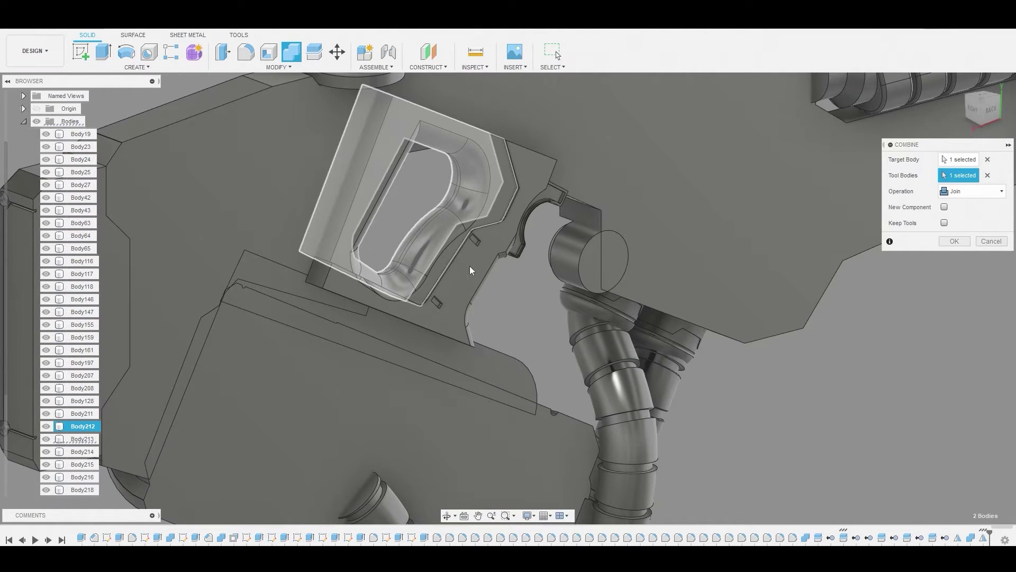
left_click(470, 267)
scroll(472, 269, "up", 2)
middle_click_drag(473, 269, 499, 311, "shift")
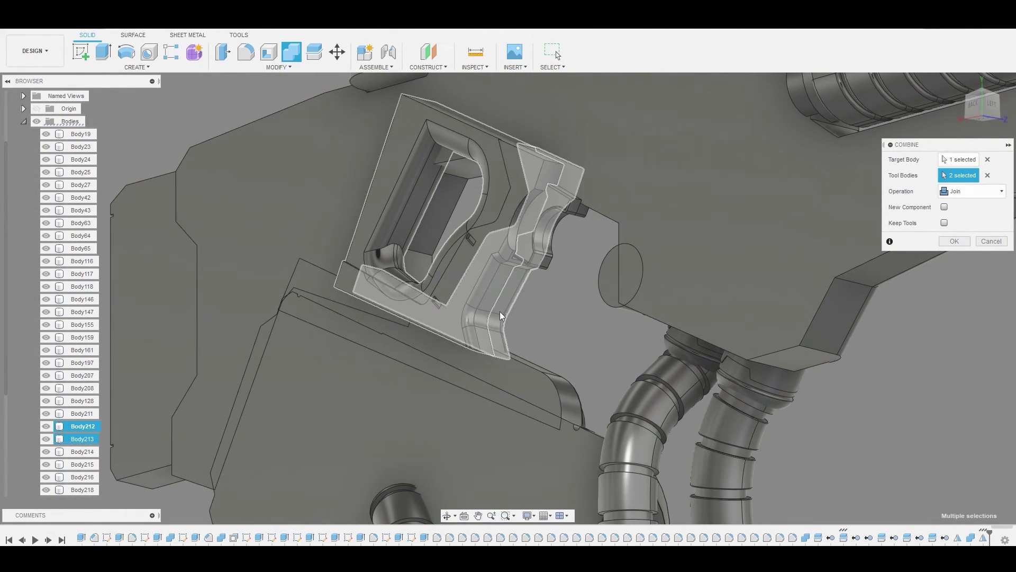
left_click(544, 269)
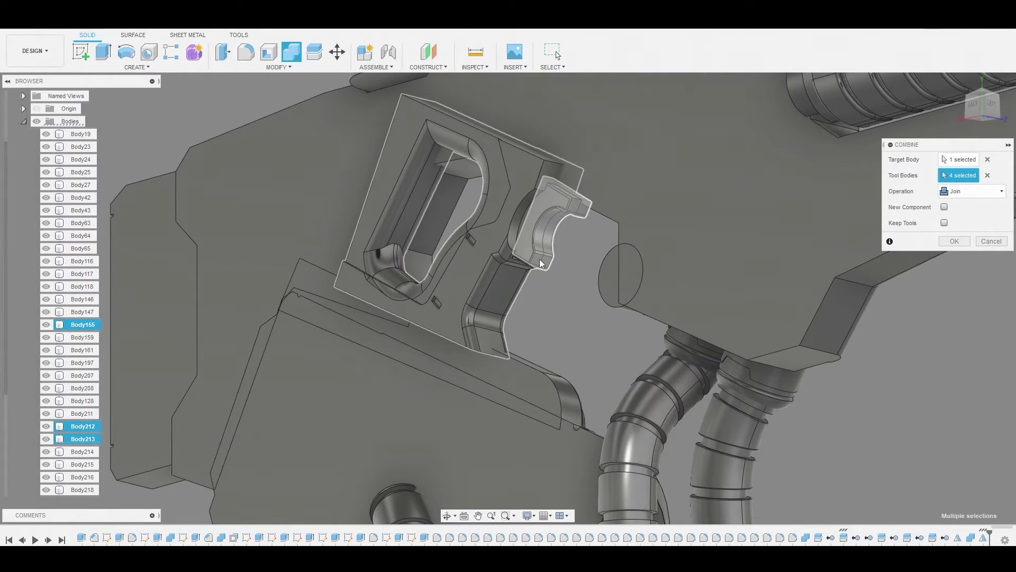
left_click(769, 265)
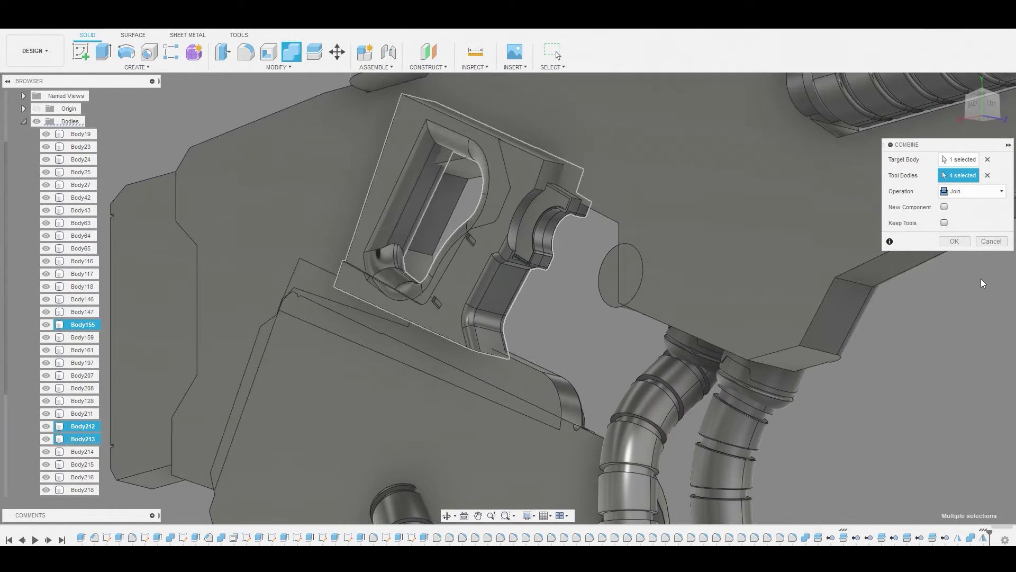
left_click(955, 241)
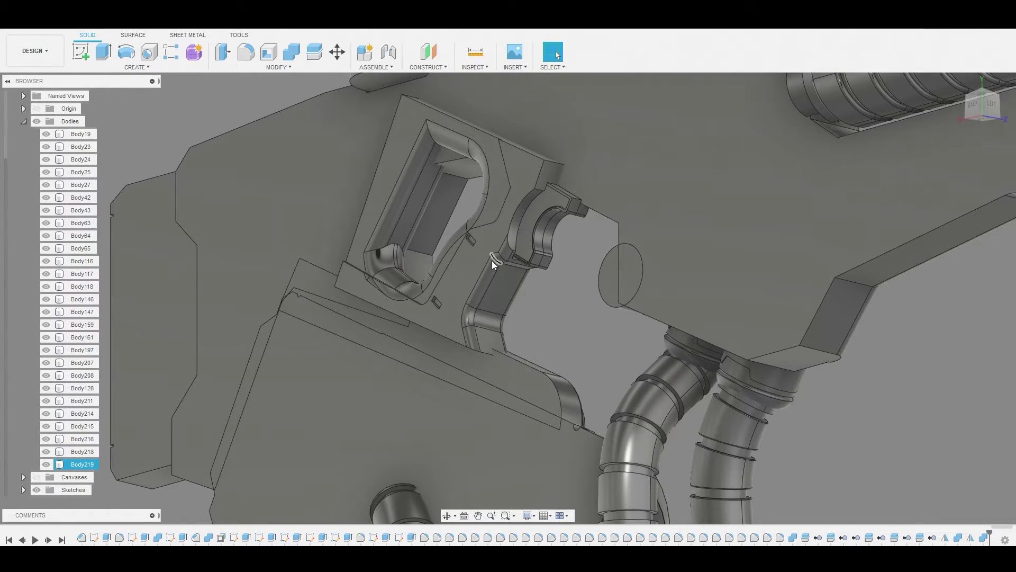
Toggle Body219's visibility to inspect the bodies underneath, leaving it visible.
left_click(45, 464)
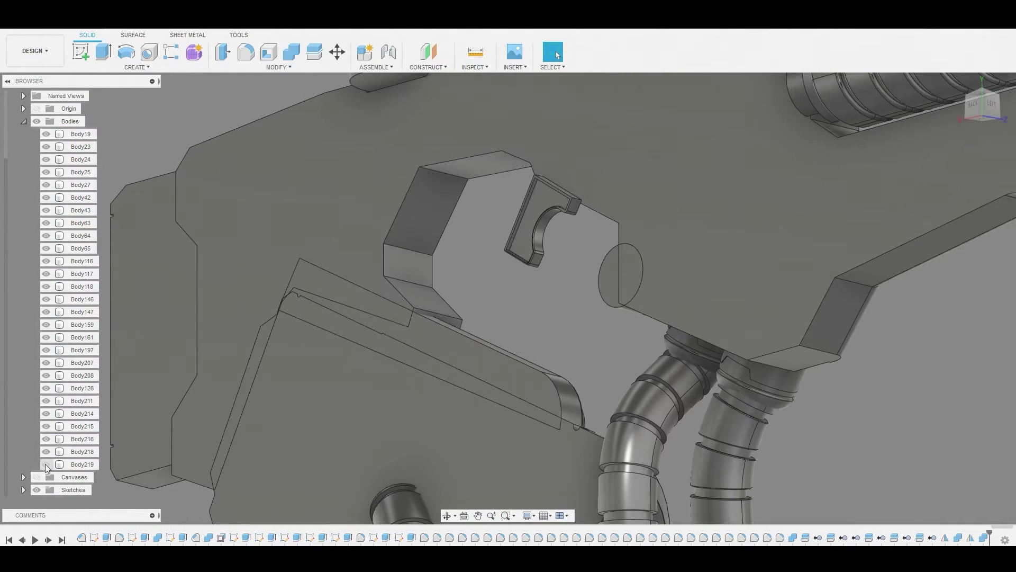
left_click(46, 464)
left_click(46, 464)
left_click(46, 463)
left_click(45, 464)
left_click(45, 464)
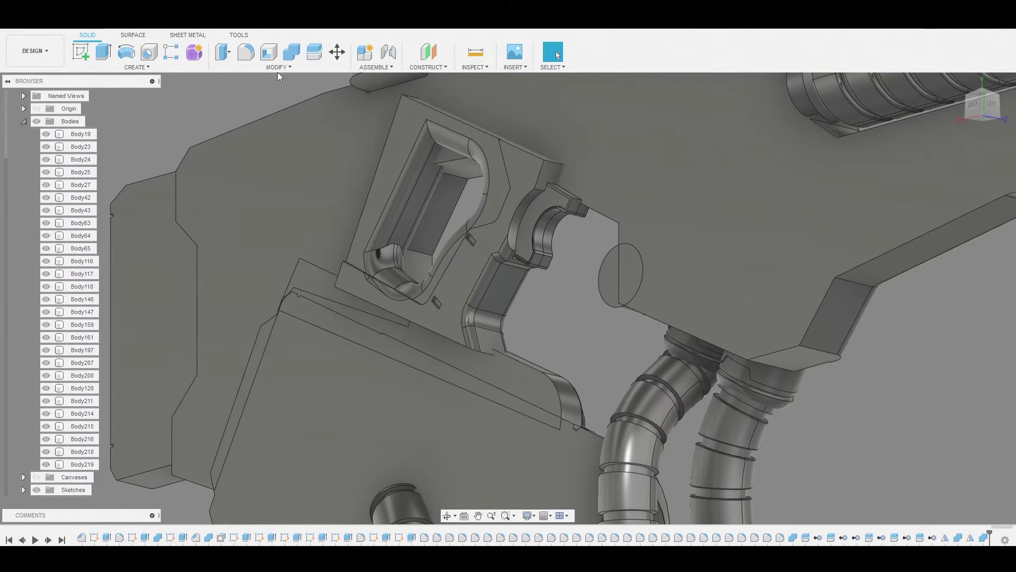
Join the small bracket Body218 into the window frame Body219 and verify the result.
left_click(292, 51)
left_click(456, 253)
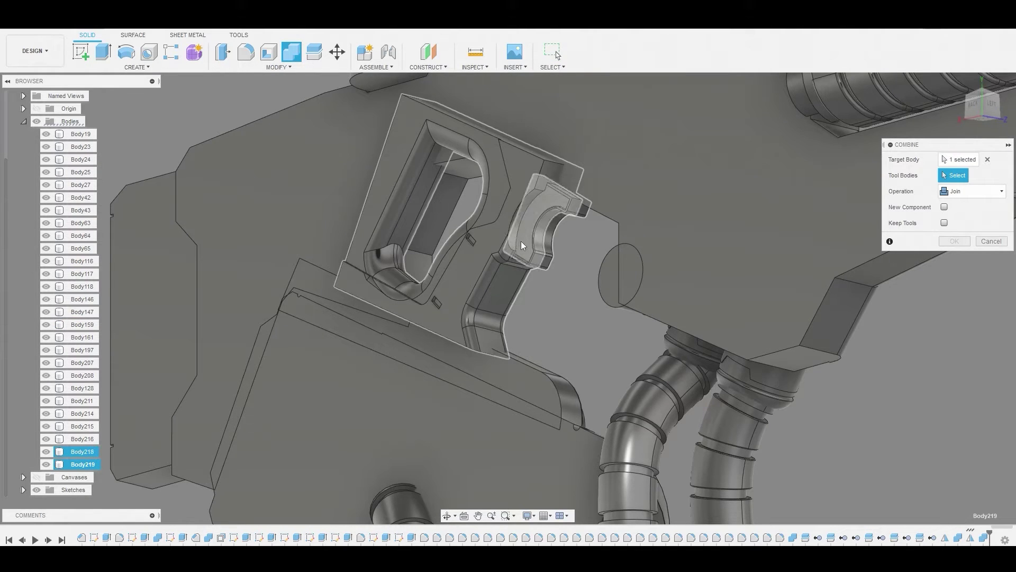
left_click(522, 241)
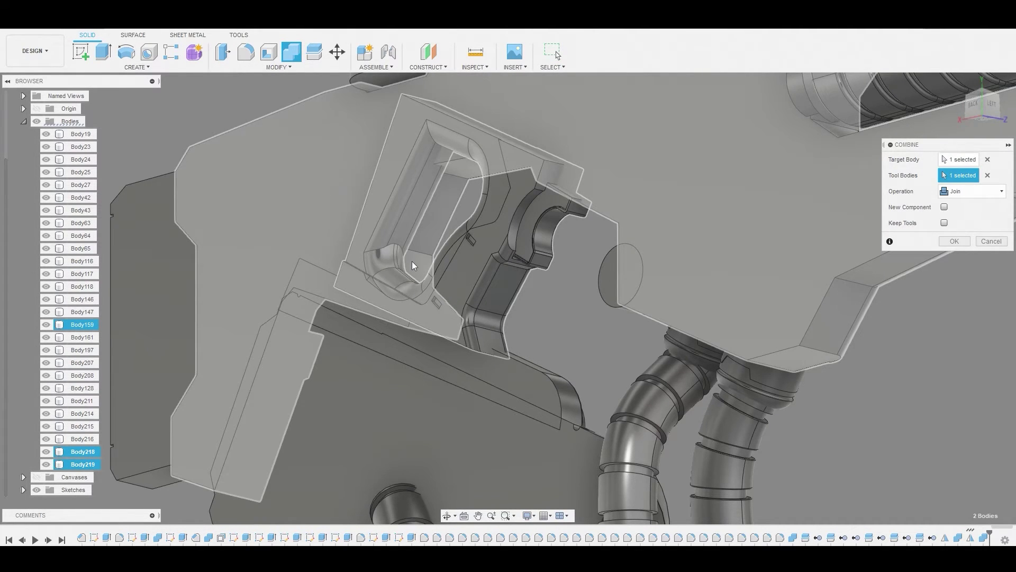
middle_click_drag(412, 262, 506, 294, "shift")
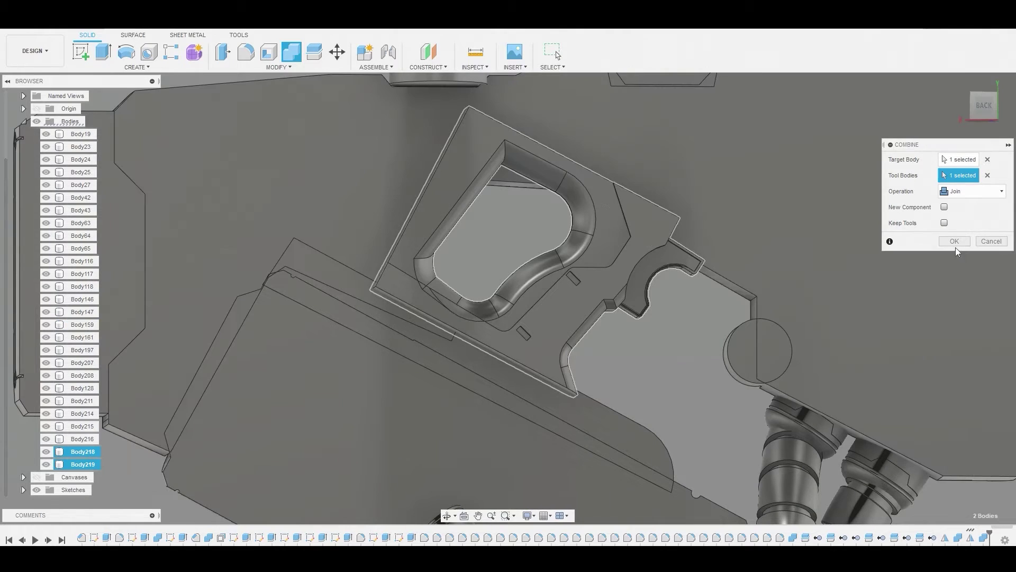
left_click(958, 242)
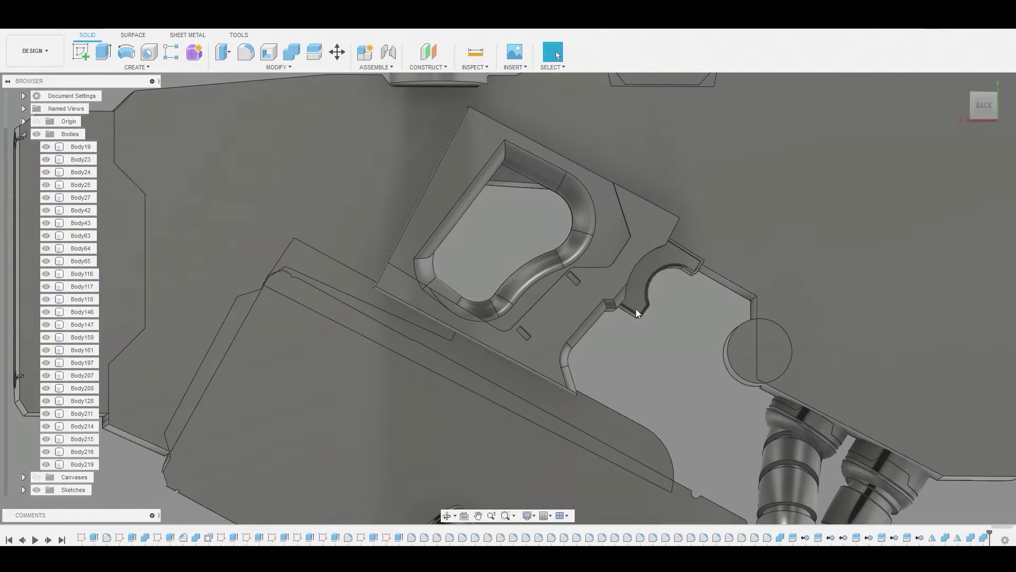
left_click(46, 466)
left_click(45, 466)
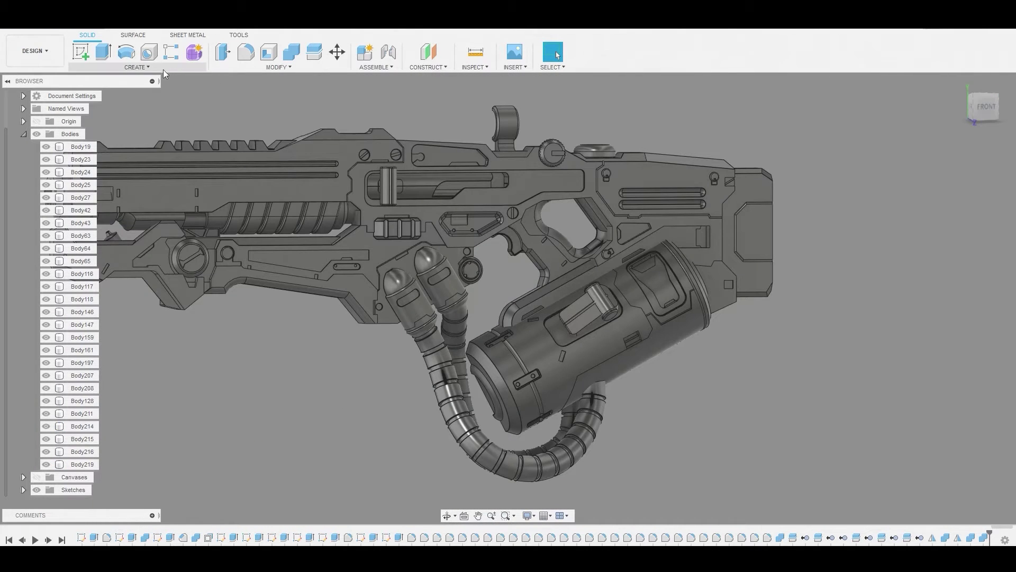
left_click(158, 68)
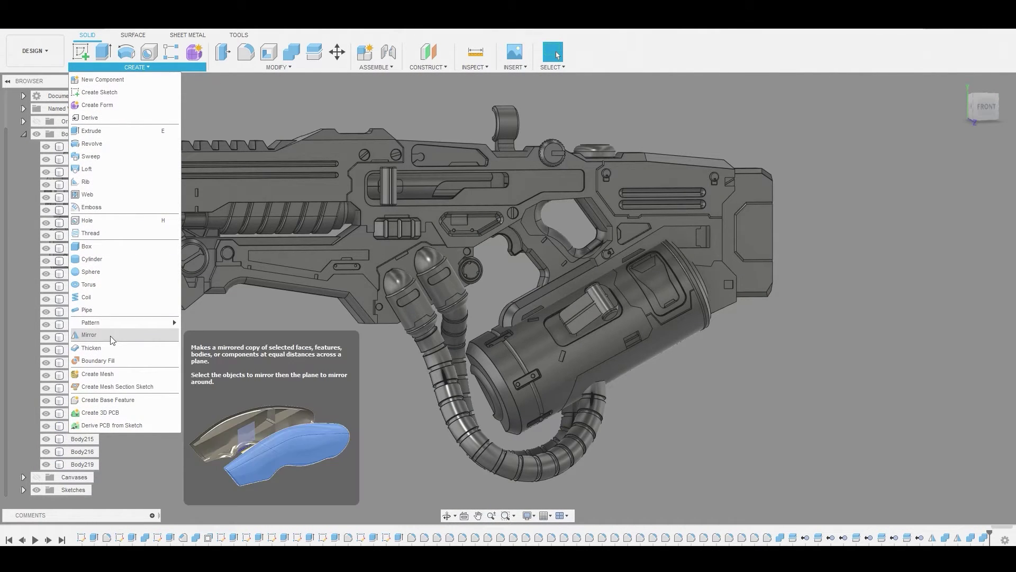
Mirror the main gun body Body159 across the XY plane, creating Body221.
left_click(108, 334)
left_click(315, 275)
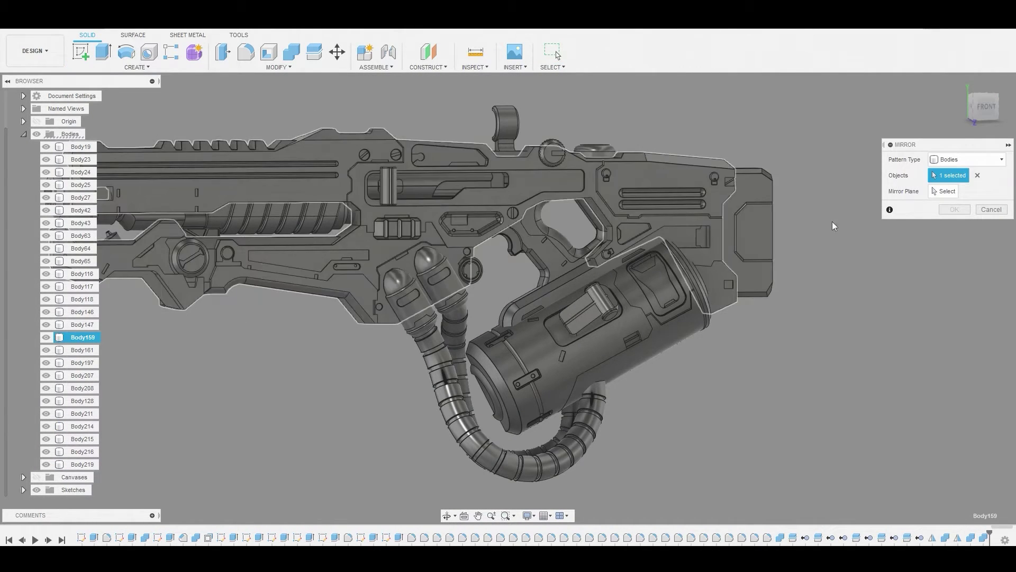
left_click(943, 191)
left_click(438, 211)
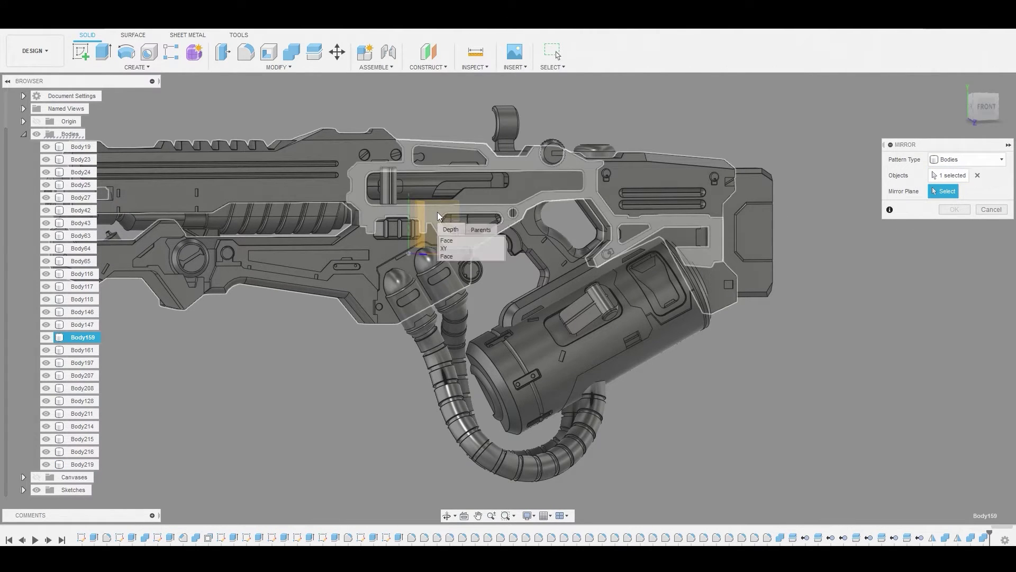
left_click(453, 249)
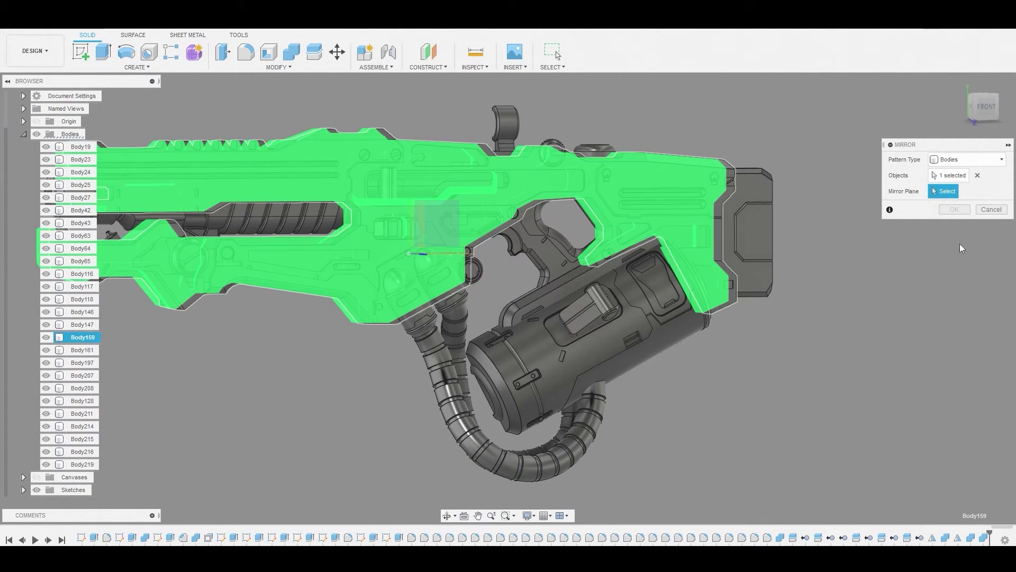
left_click(955, 209)
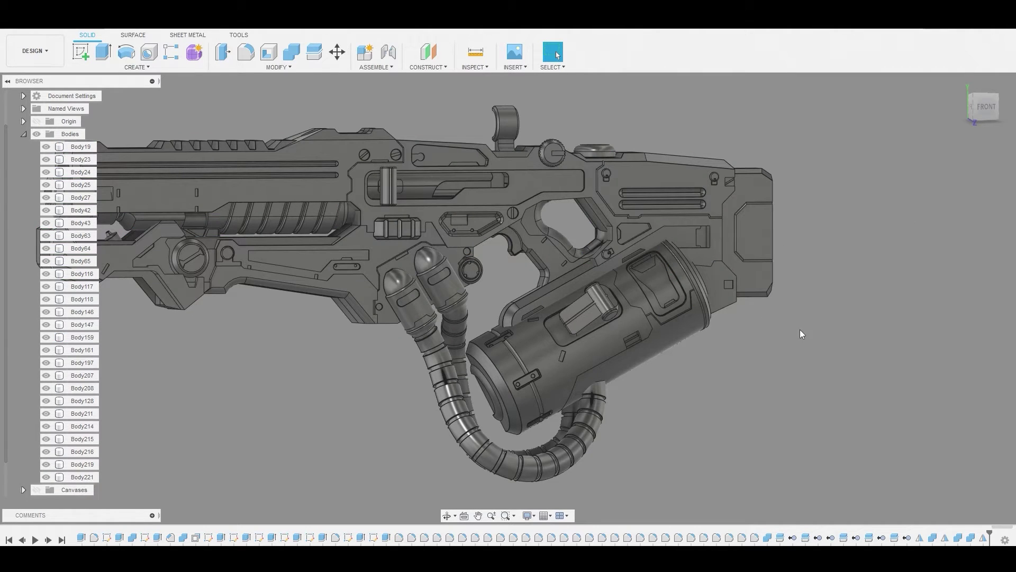
right_click(557, 106)
left_click(560, 78)
Mirror the rear end cap Body19 across the chosen face, creating Body222.
left_click(742, 201)
middle_click_drag(821, 195, 810, 211, "shift")
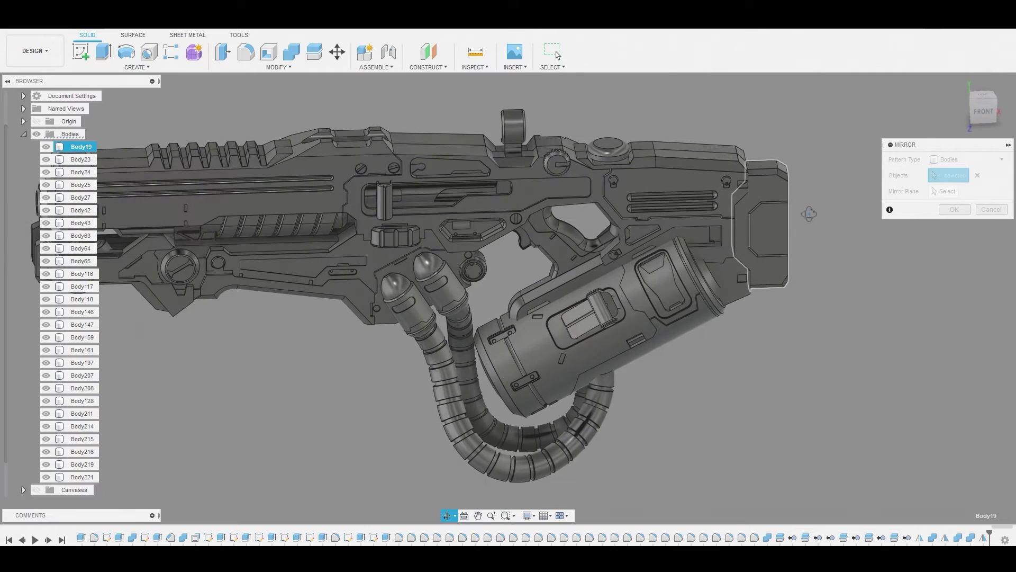
left_click(953, 195)
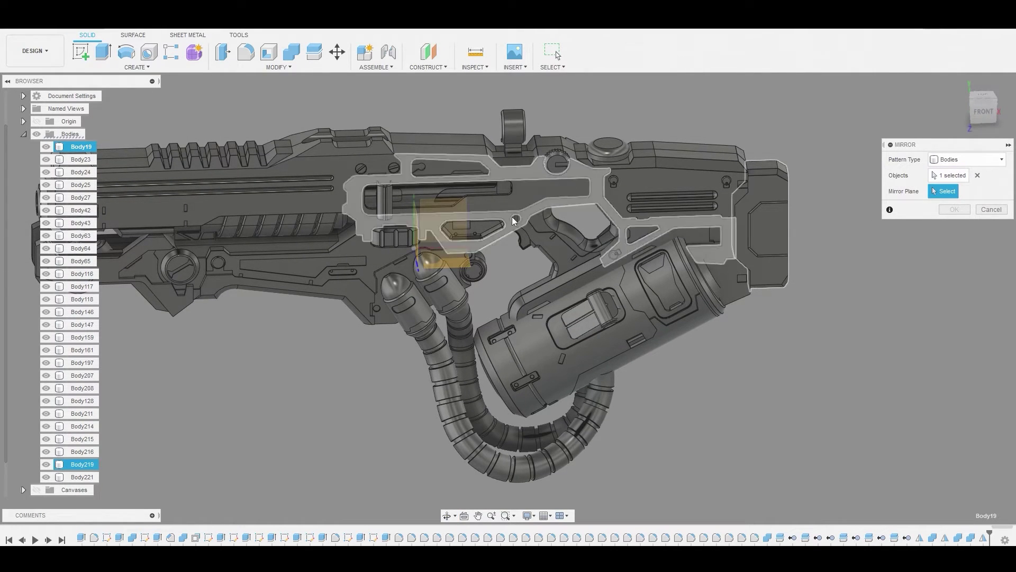
left_click(443, 211)
left_click(462, 257)
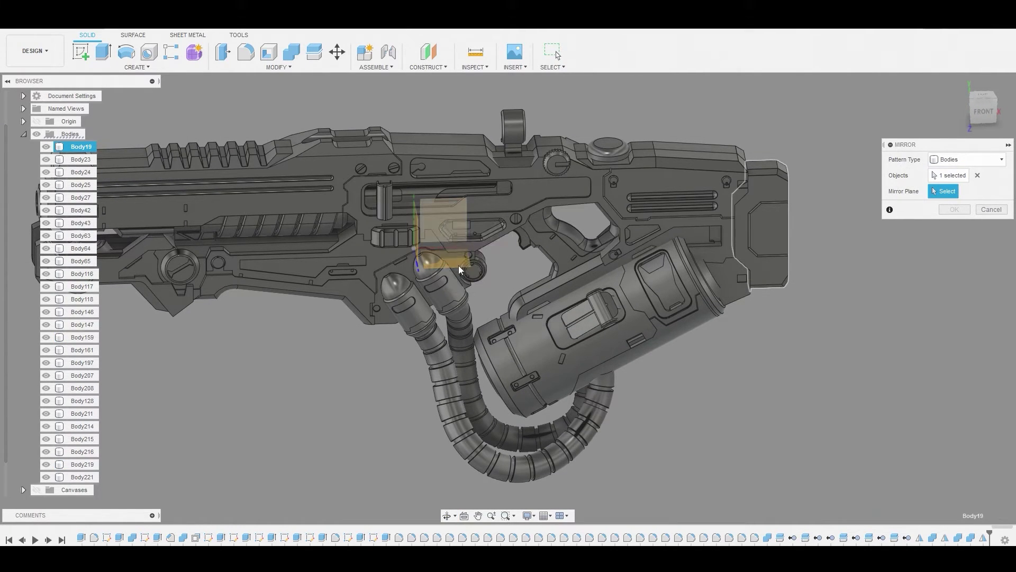
left_click(952, 210)
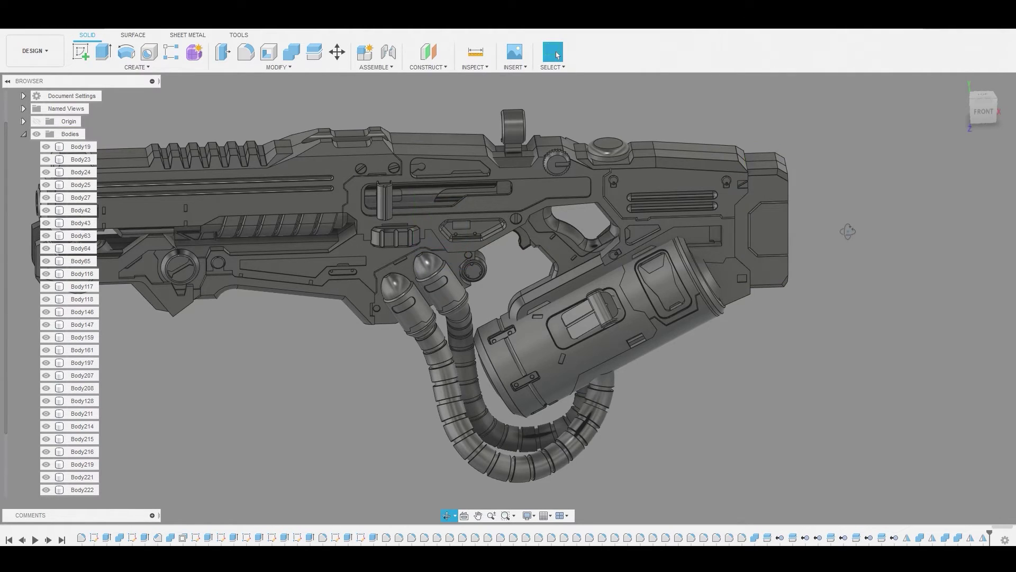
middle_click_drag(868, 220, 798, 230, "shift")
left_click(702, 278)
Join Body19 into Body222 so the end cap halves become one body.
right_click(726, 233)
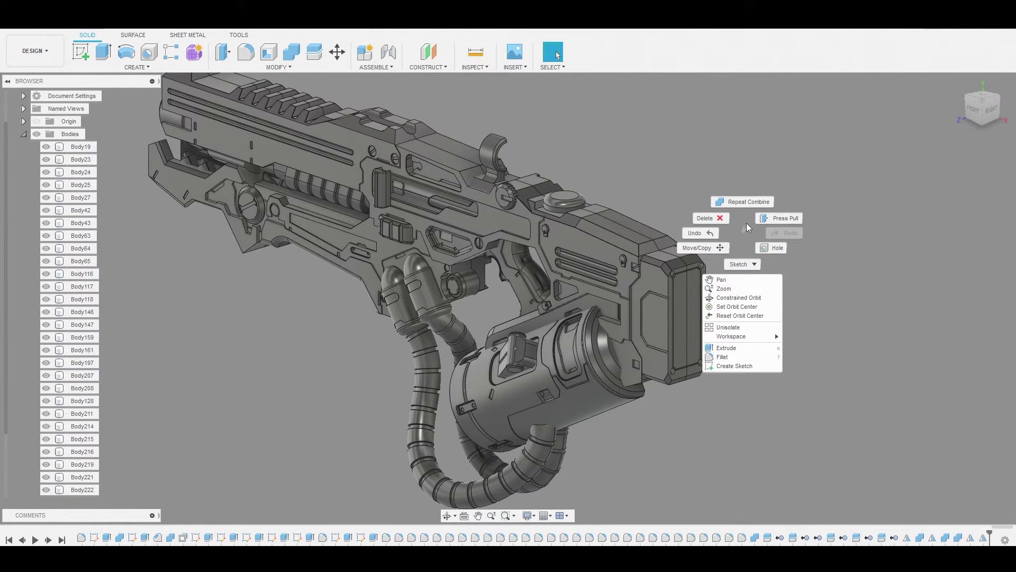
left_click(749, 201)
left_click(664, 291)
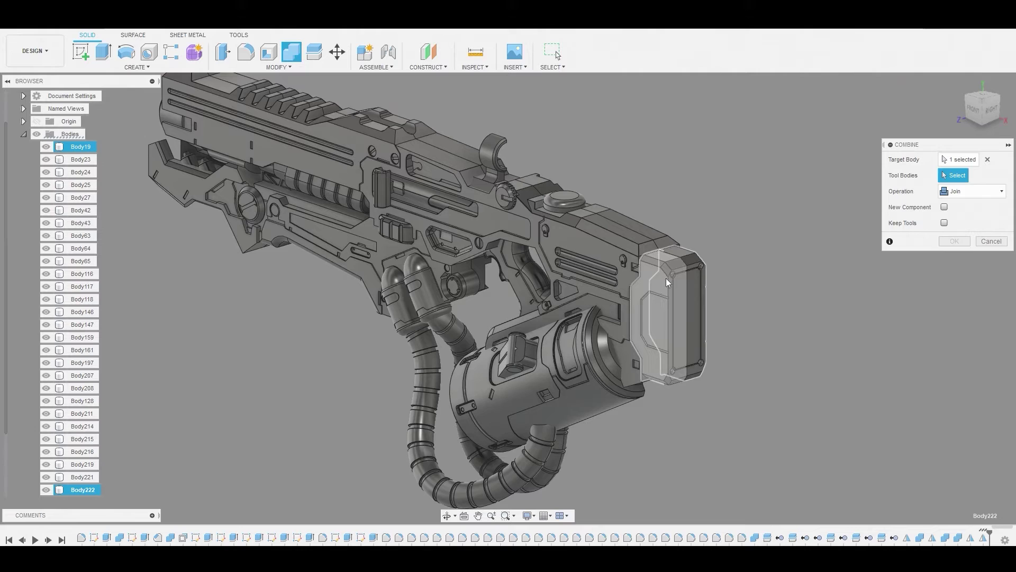
left_click(666, 278)
left_click(958, 242)
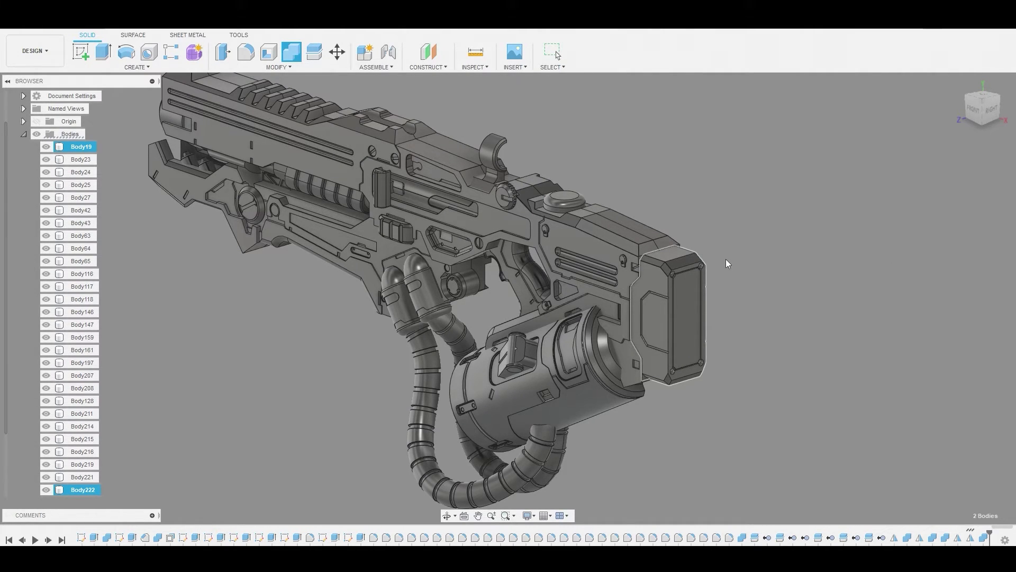
scroll(728, 256, "up", 5)
Orbit and zoom to a side-on view of the rear sight area.
middle_click_drag(675, 223, 720, 221, "shift")
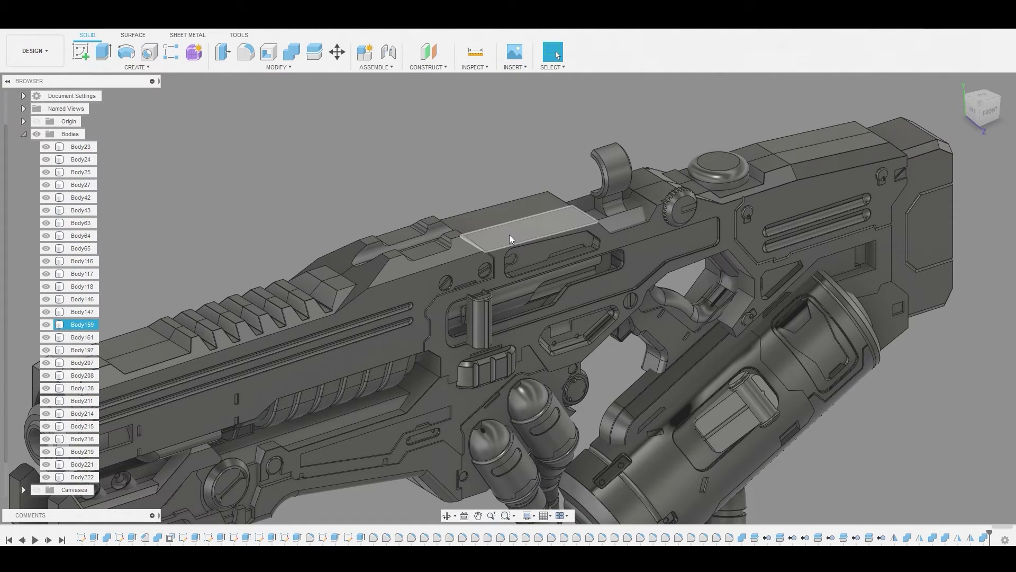
scroll(509, 239, "down", 2)
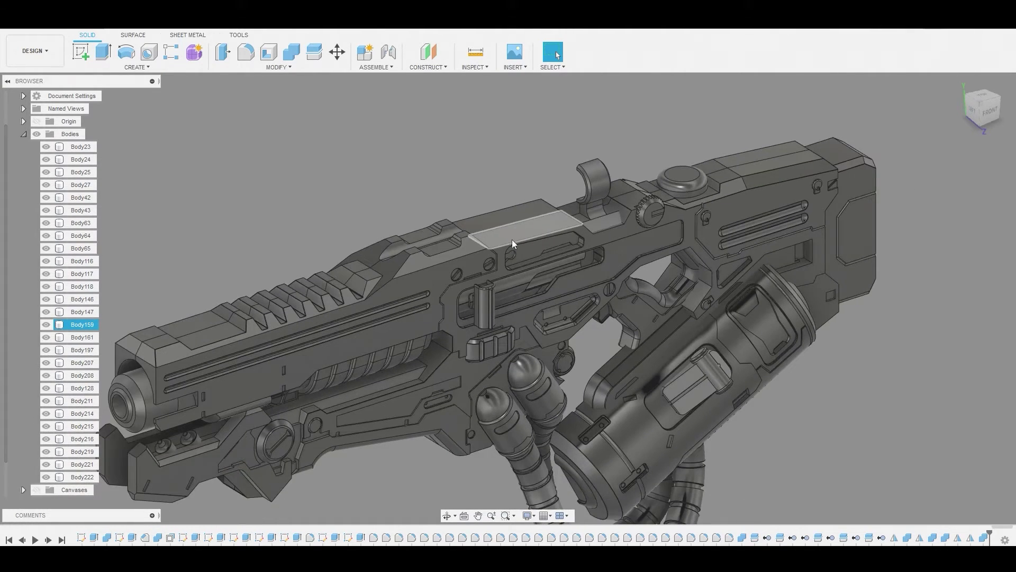
middle_click_drag(649, 269, 568, 263, "shift")
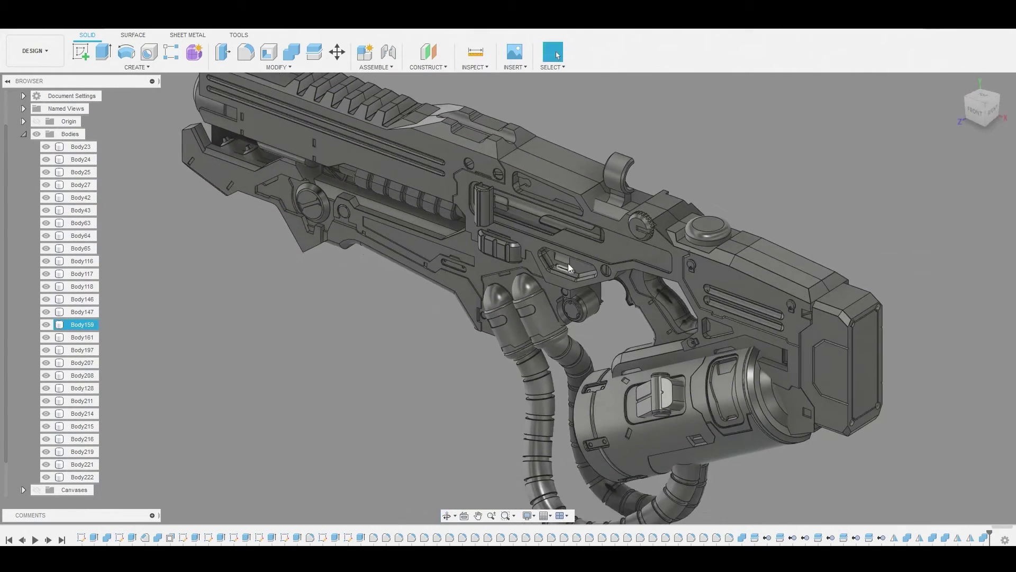
scroll(567, 262, "up", 3)
left_click(136, 67)
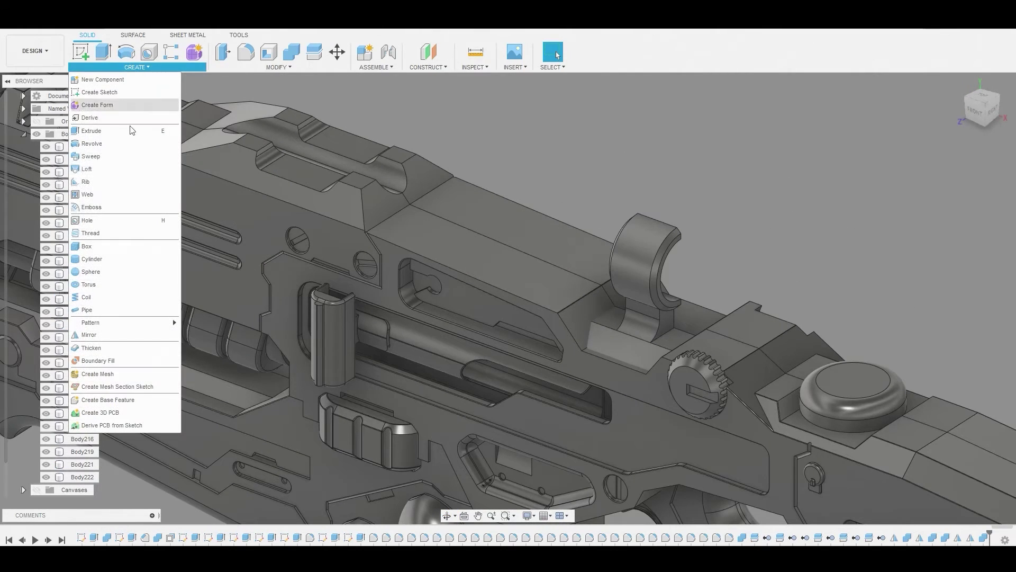
Cut a 0.017 mm pipe groove along the top edge leading to the rear sight.
left_click(107, 310)
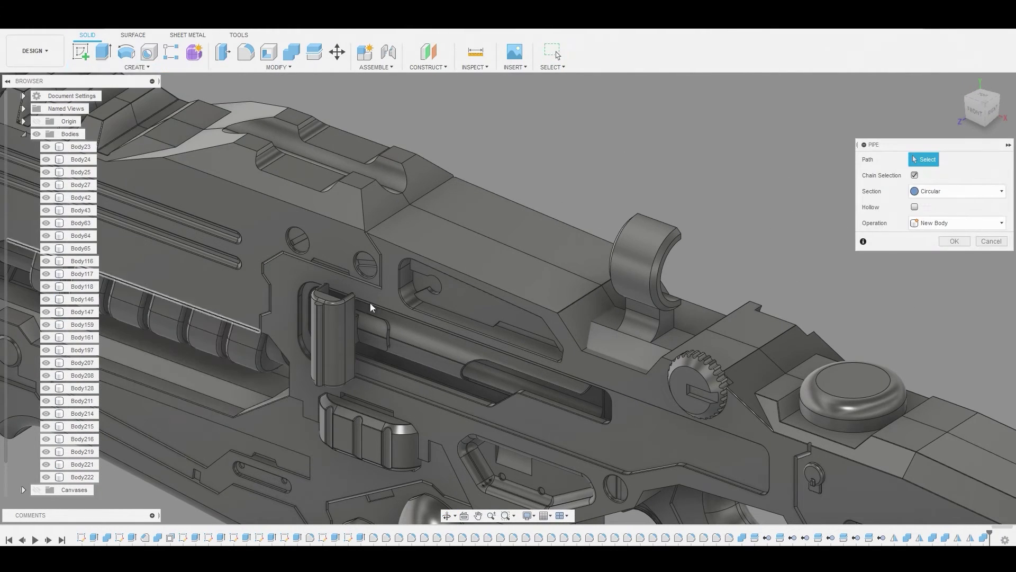
left_click(609, 288)
scroll(637, 311, "up", 2)
left_click_drag(644, 320, 636, 327)
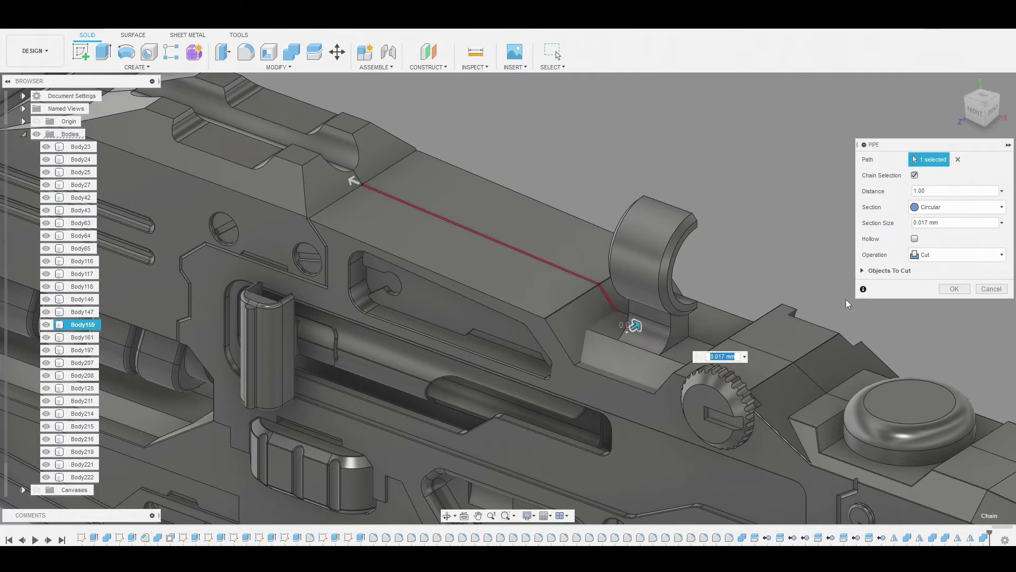
left_click(958, 290)
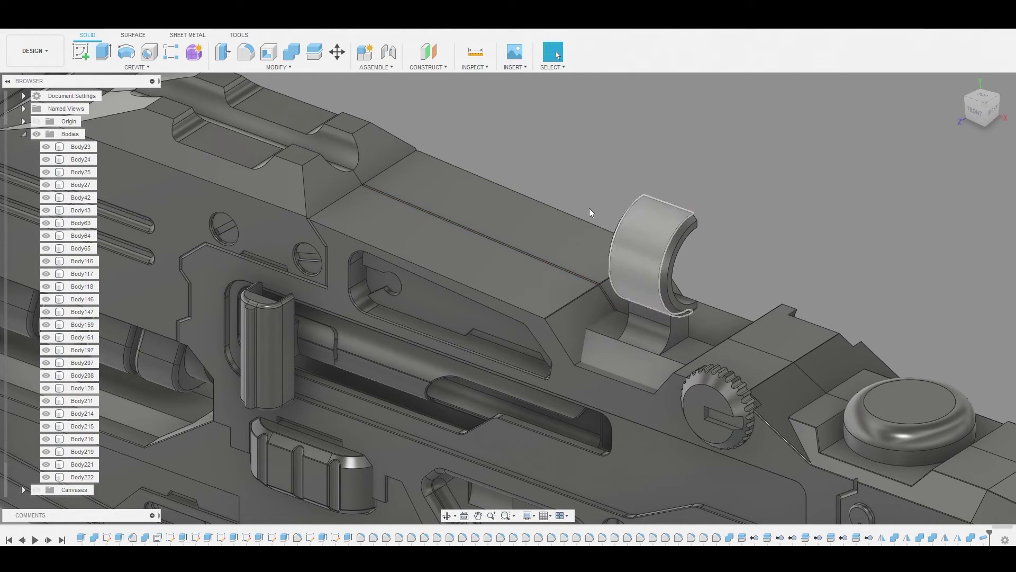
scroll(547, 183, "down", 3)
Cut a 0.009 mm pipe seam along the edge chain by the knurled knob.
right_click(745, 190)
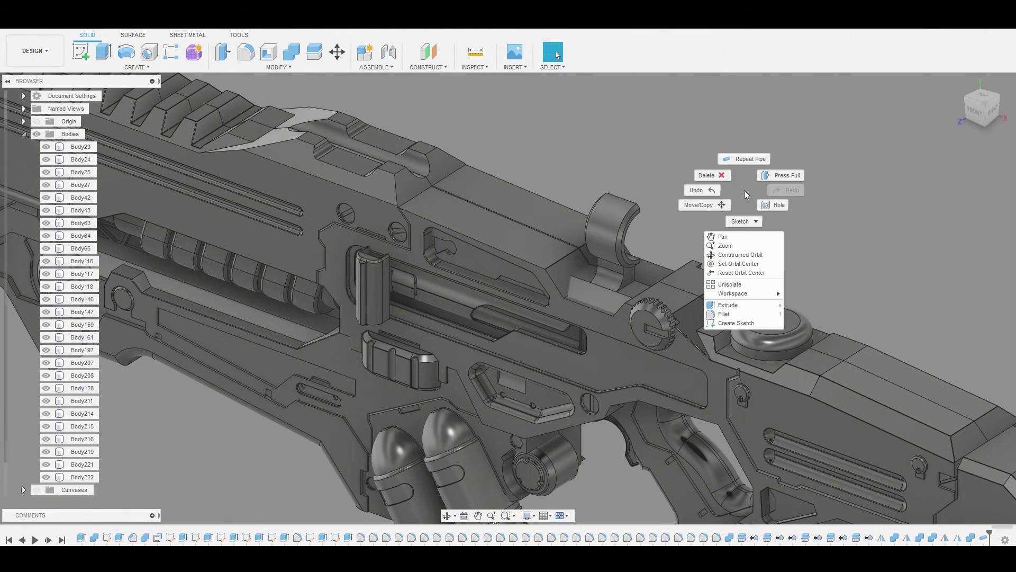
left_click(740, 161)
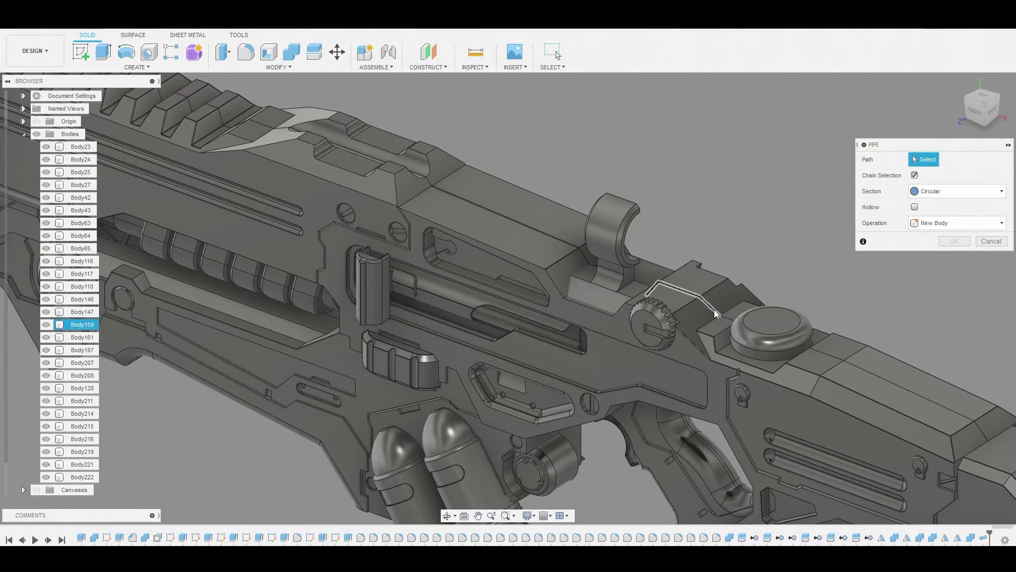
left_click(714, 309)
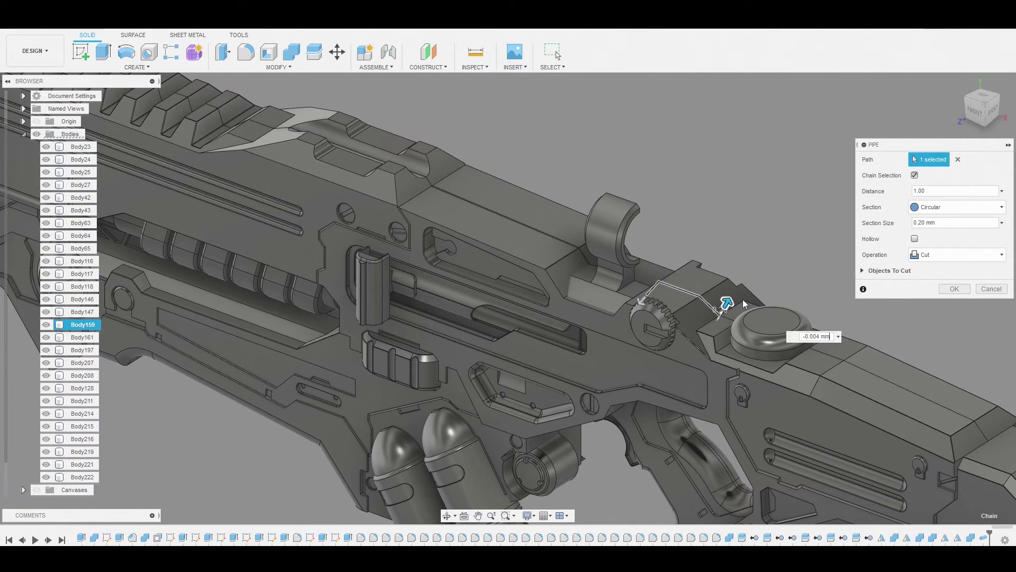
left_click_drag(744, 298, 715, 311)
scroll(715, 312, "up", 5)
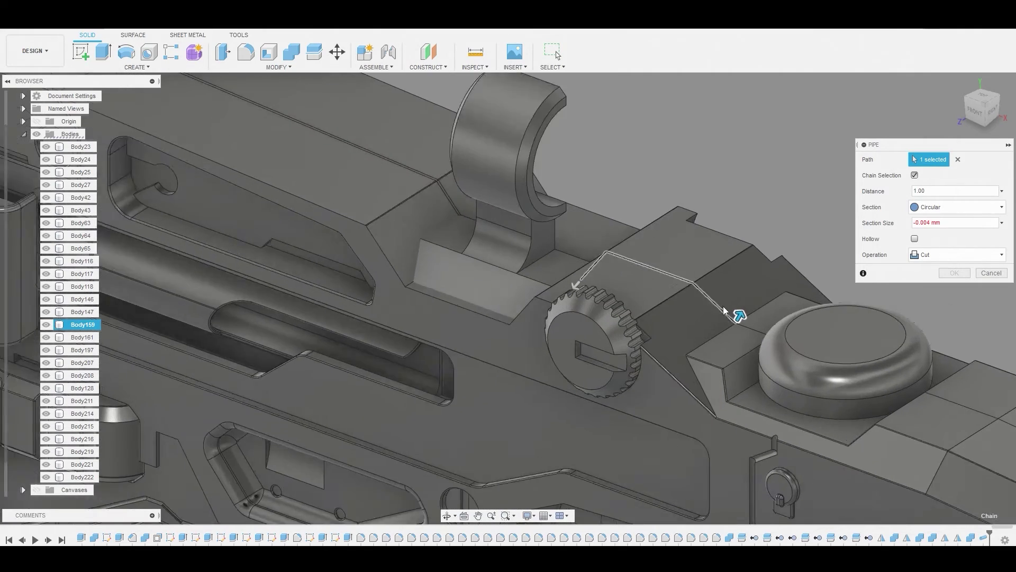
middle_click_drag(714, 312, 611, 280, "shift")
scroll(712, 358, "up", 3)
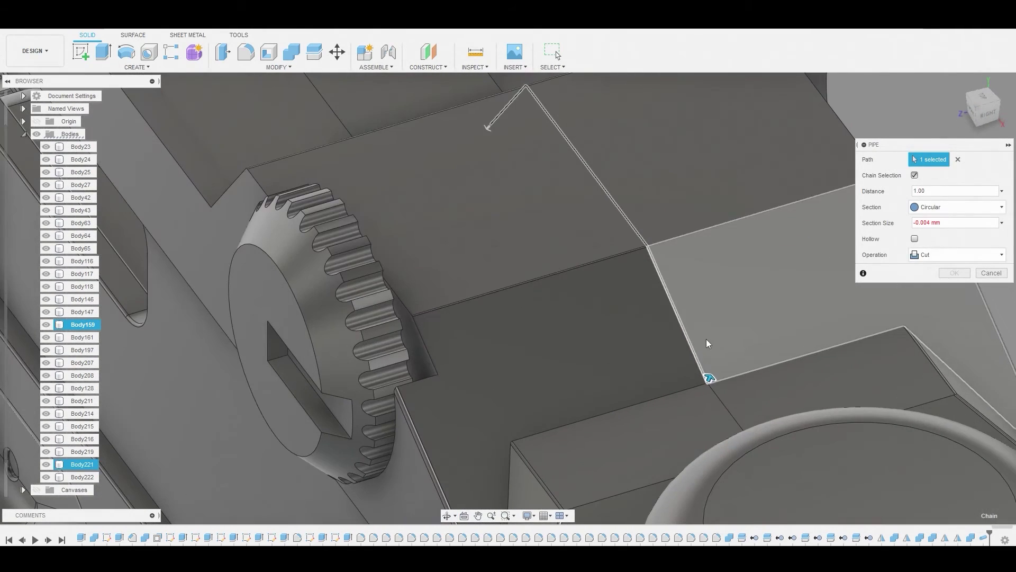
left_click_drag(710, 377, 709, 376)
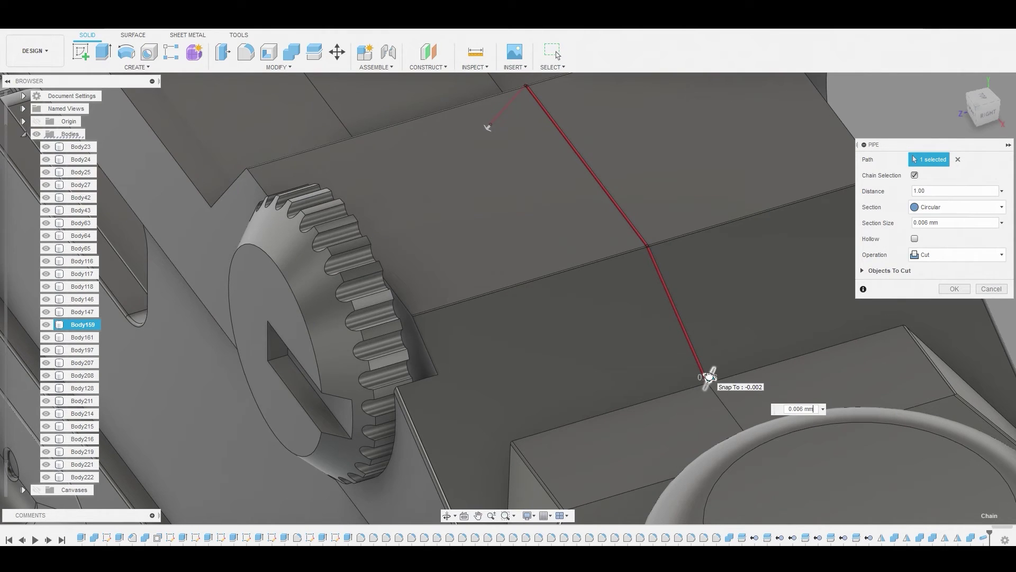
left_click_drag(710, 376, 710, 375)
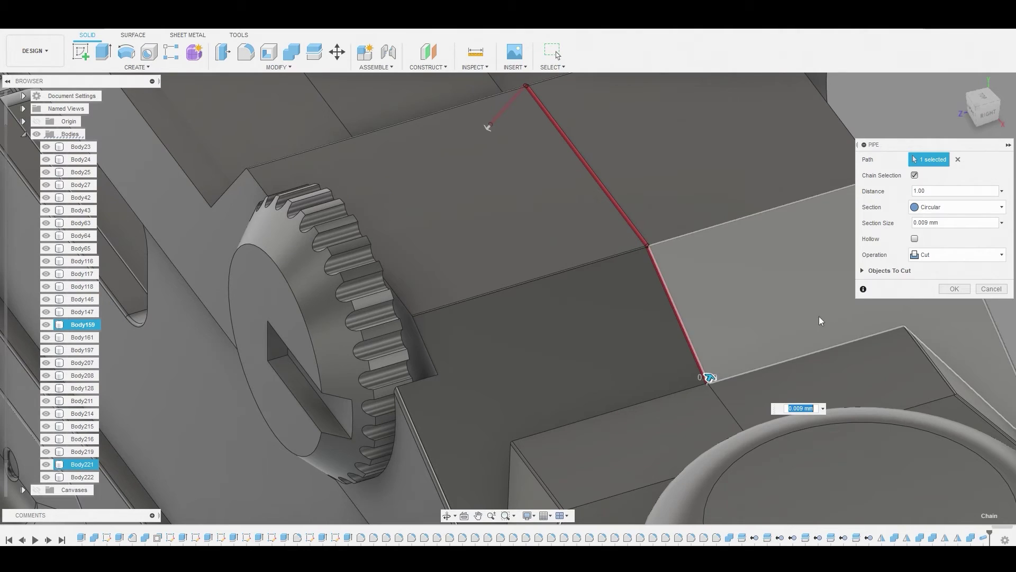
key("Return")
scroll(716, 245, "down", 6)
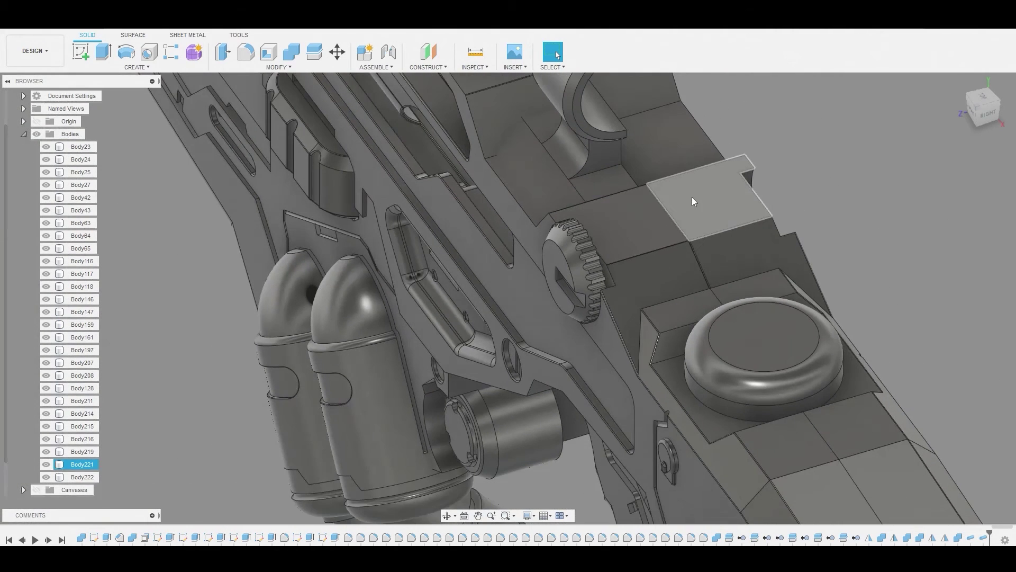
Cut another thin pipe seam along the short bent edge near the front.
right_click(866, 193)
left_click(870, 164)
middle_click_drag(777, 243, 818, 243, "shift")
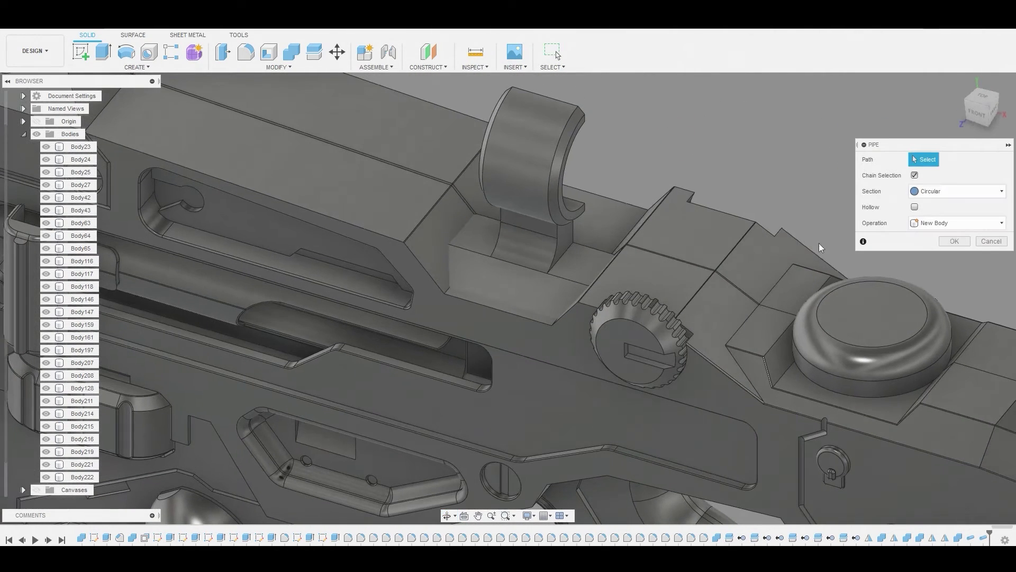
middle_click_drag(783, 311, 769, 251, "shift")
scroll(716, 234, "down", 5)
scroll(802, 205, "up", 5)
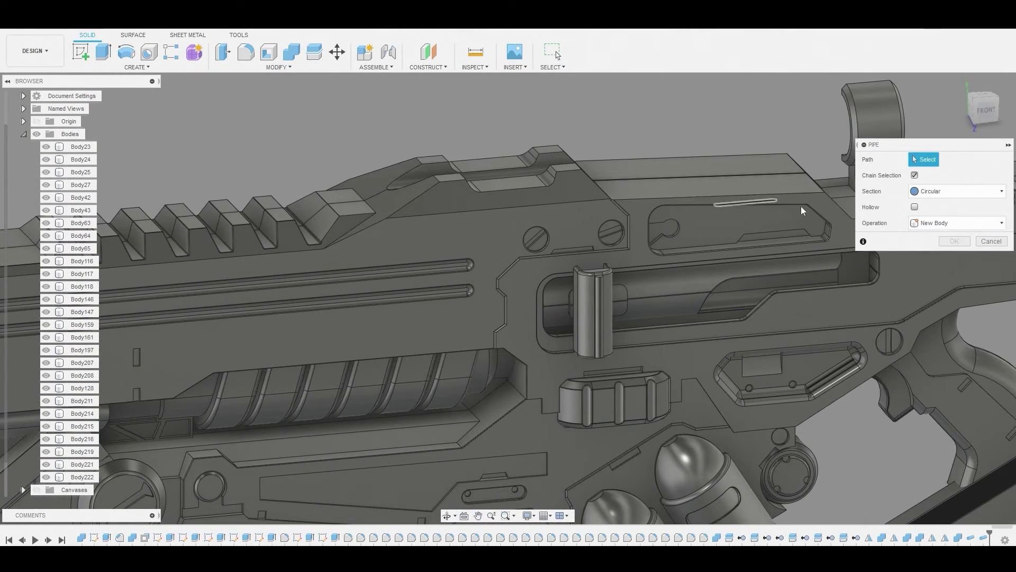
middle_click_drag(724, 188, 717, 208, "shift")
middle_click_drag(434, 199, 436, 204, "shift")
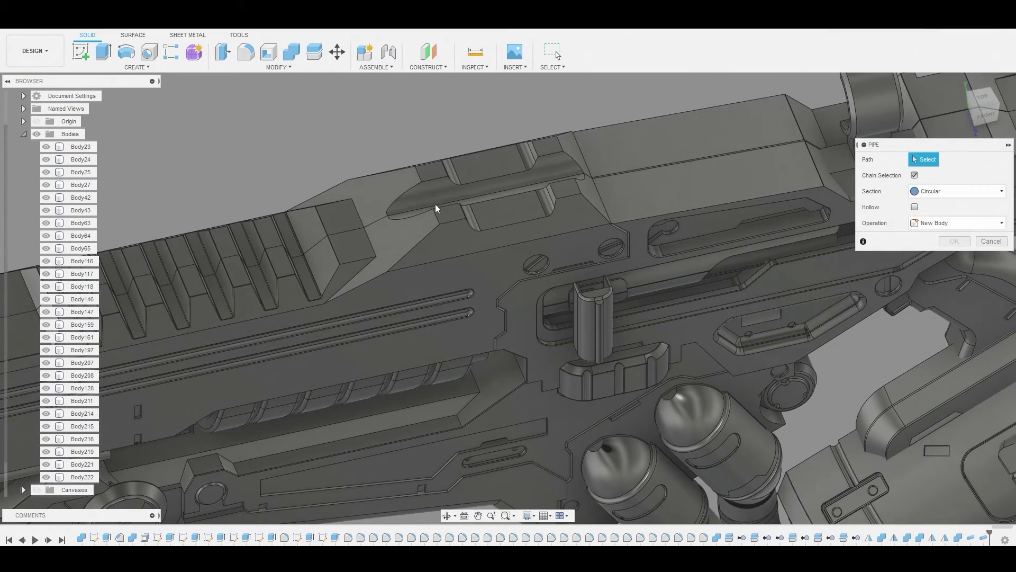
left_click(308, 249)
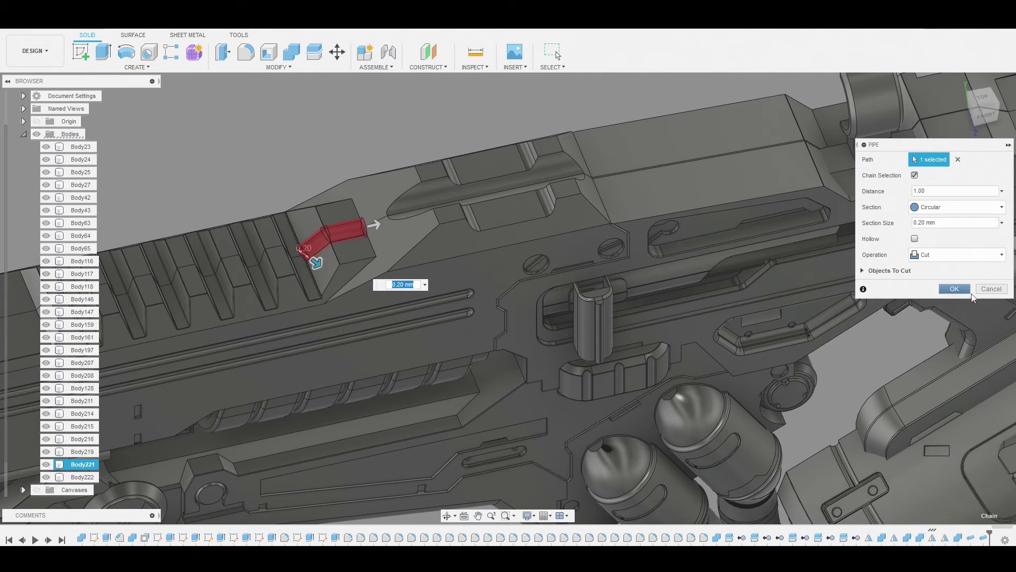
left_click(957, 289)
scroll(498, 205, "down", 3)
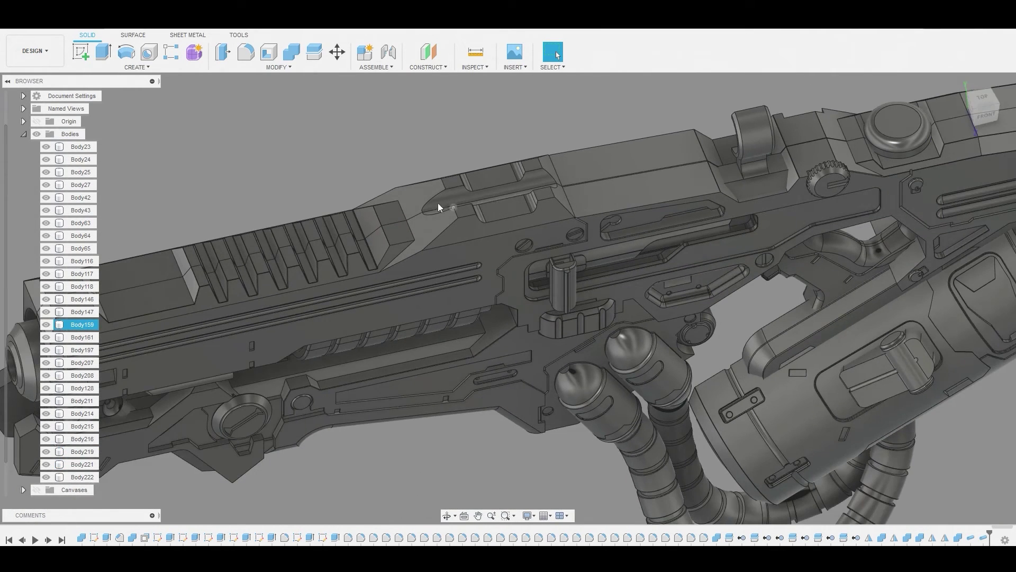
Cut a 0.009 mm pipe seam along the long top edge.
right_click(391, 140)
left_click(394, 106)
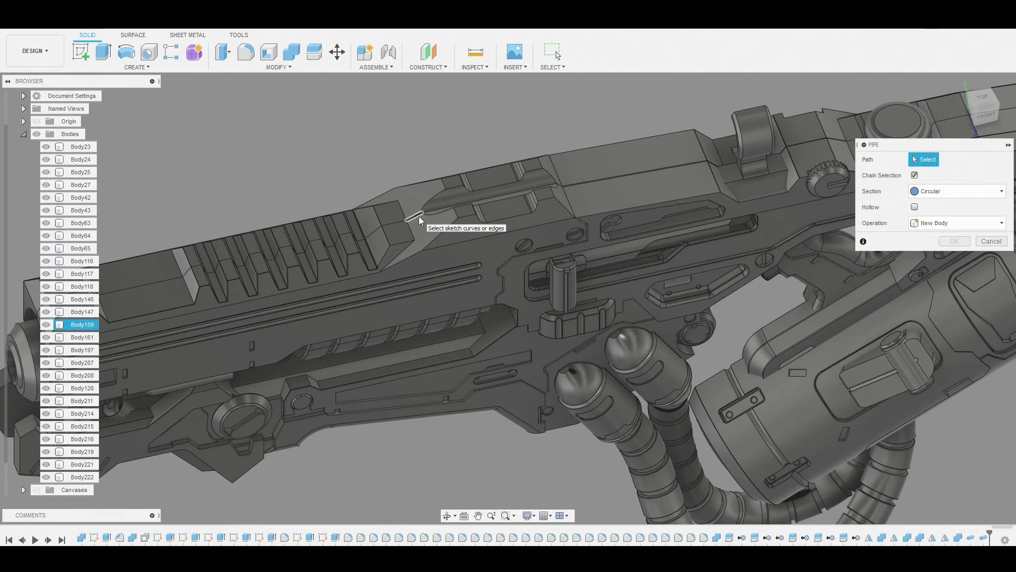
left_click(431, 211)
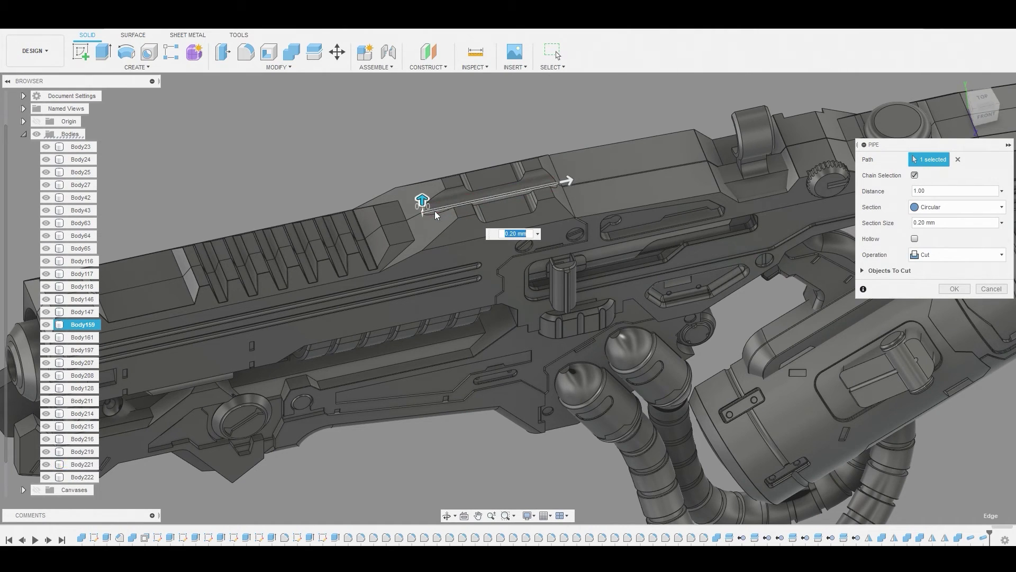
type("0.009 mm")
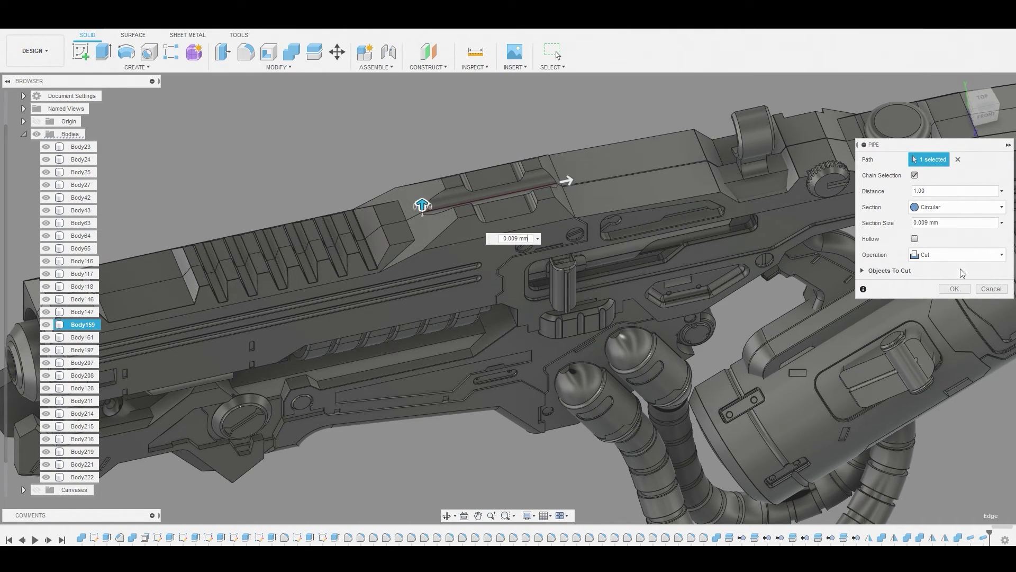
left_click(961, 290)
middle_click_drag(643, 239, 733, 148, "shift")
right_click(733, 148)
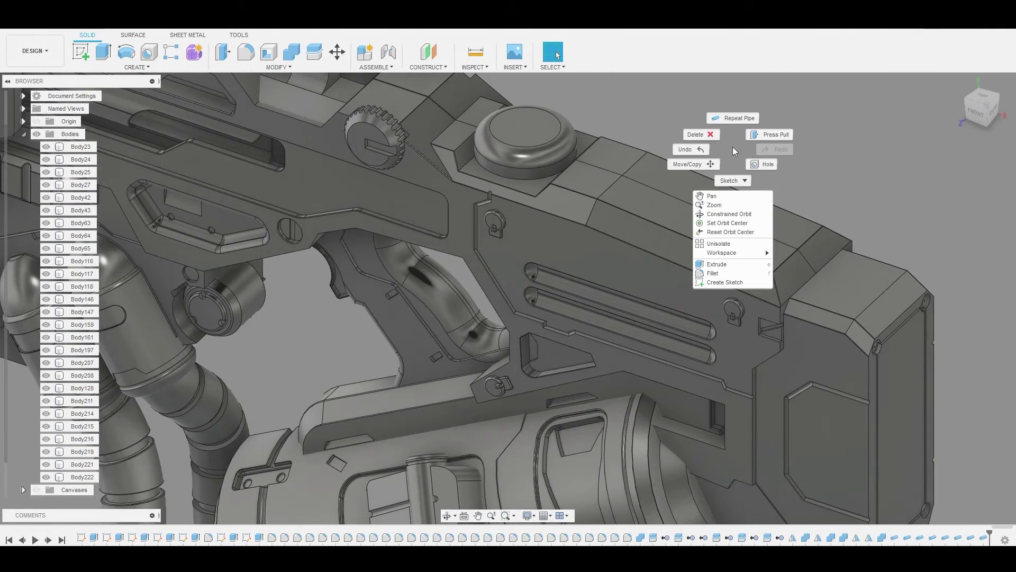
Cut a thin pipe seam along the rear top edge.
left_click(733, 119)
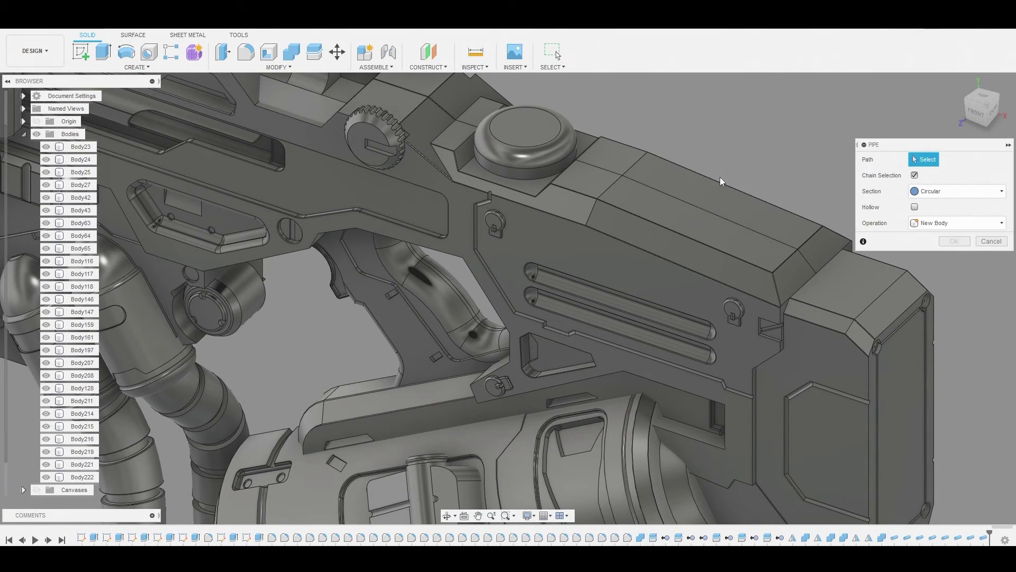
left_click(701, 209)
left_click(961, 290)
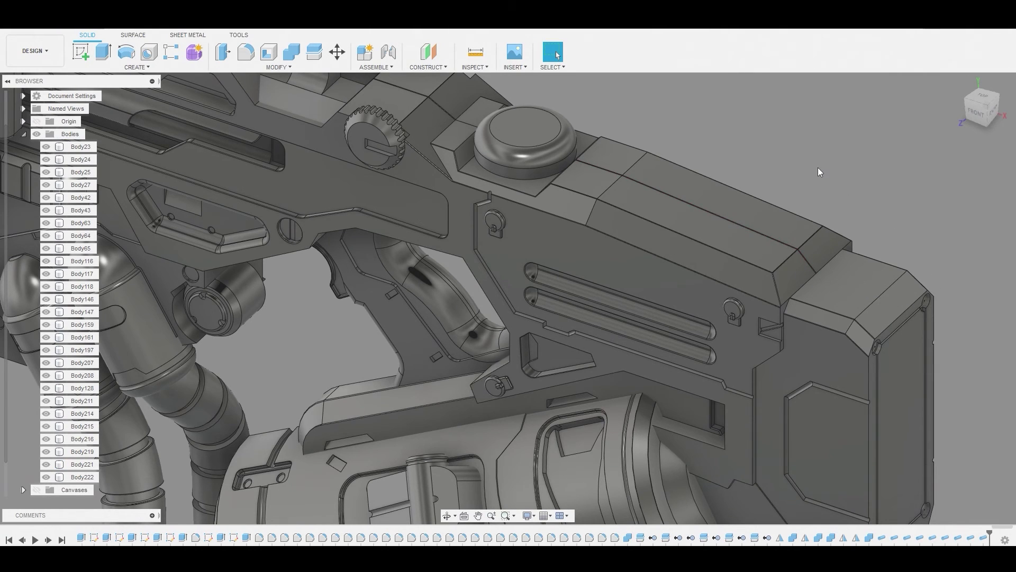
scroll(818, 168, "down", 3)
Join the rod Body221 into the main receiver body Body159.
left_click(295, 57)
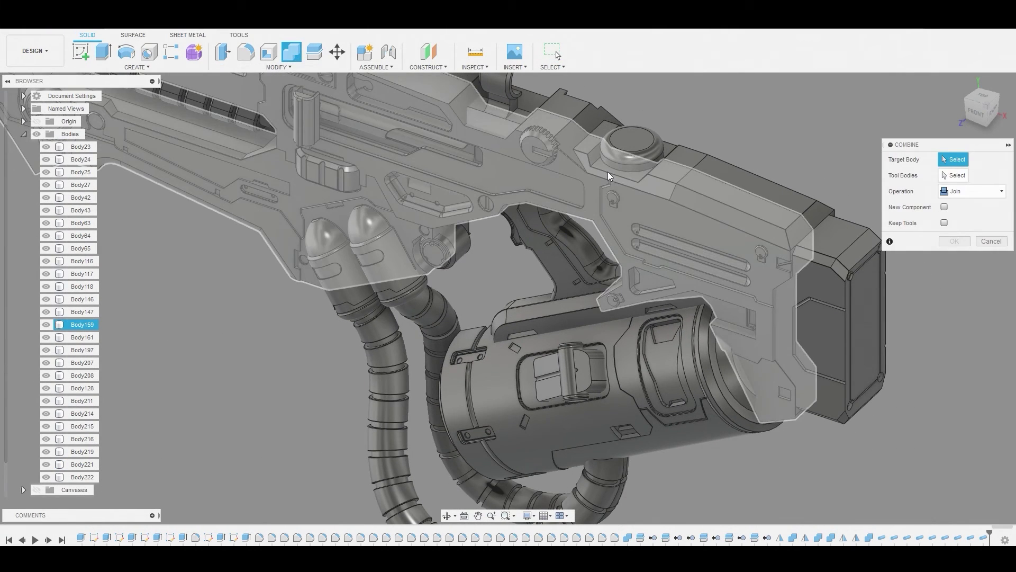
left_click(691, 196)
left_click(722, 176)
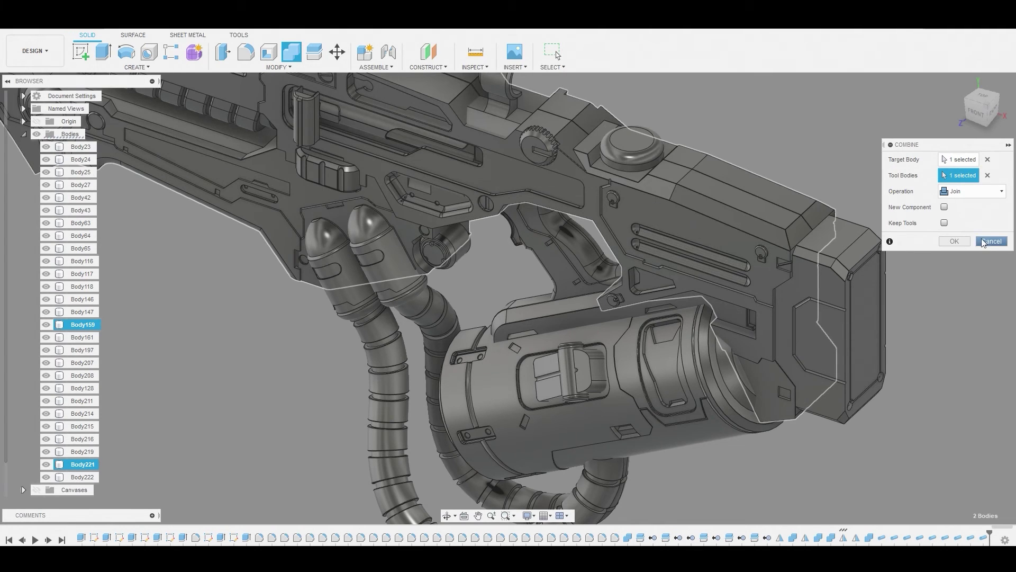
left_click(954, 241)
scroll(782, 176, "down", 3)
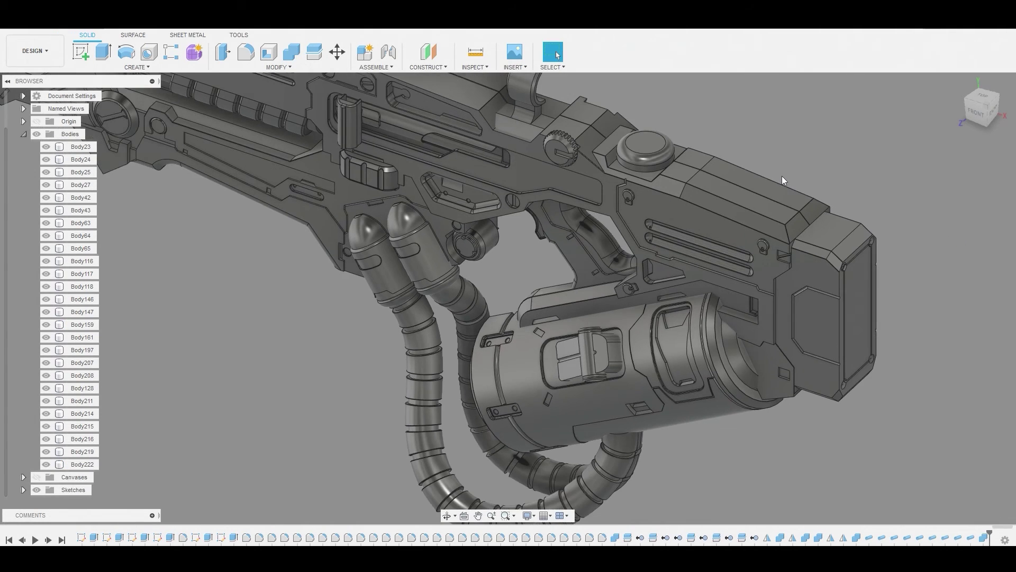
middle_click_drag(782, 176, 412, 108)
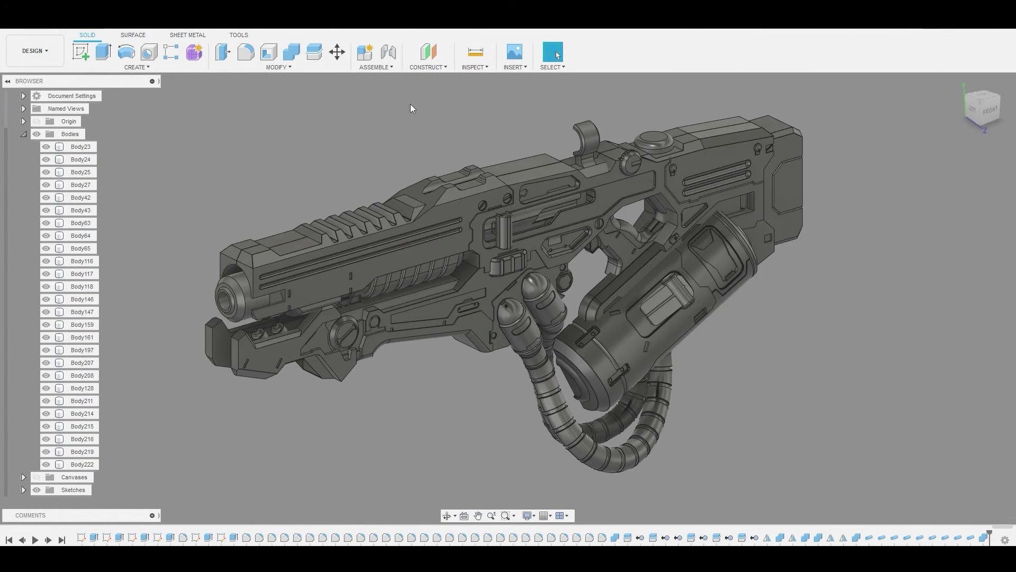
left_click(150, 67)
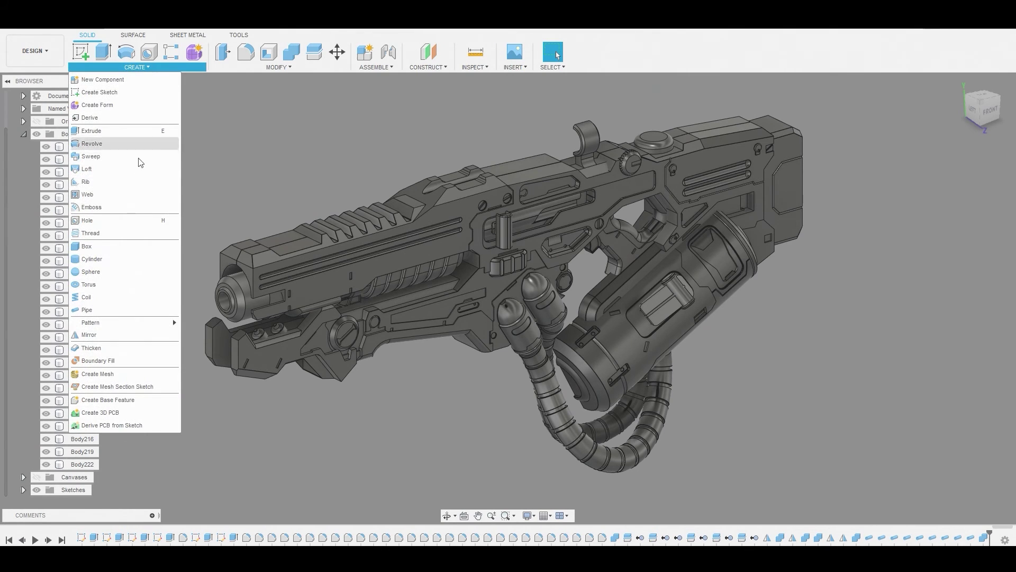
Mirror sight half Body215 across the rifle's centre plane, creating Body223.
left_click(101, 334)
left_click(592, 132)
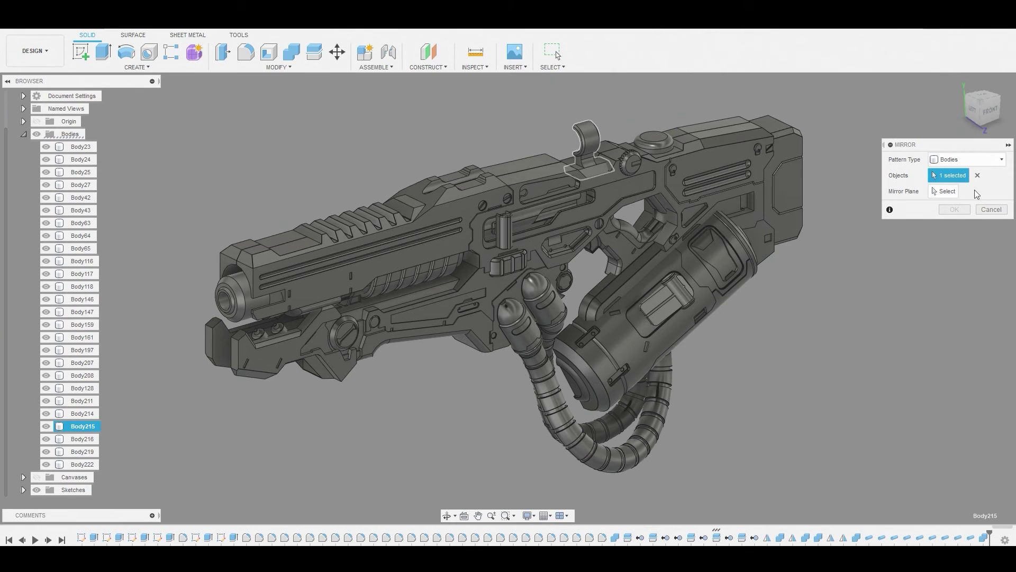
left_click(944, 191)
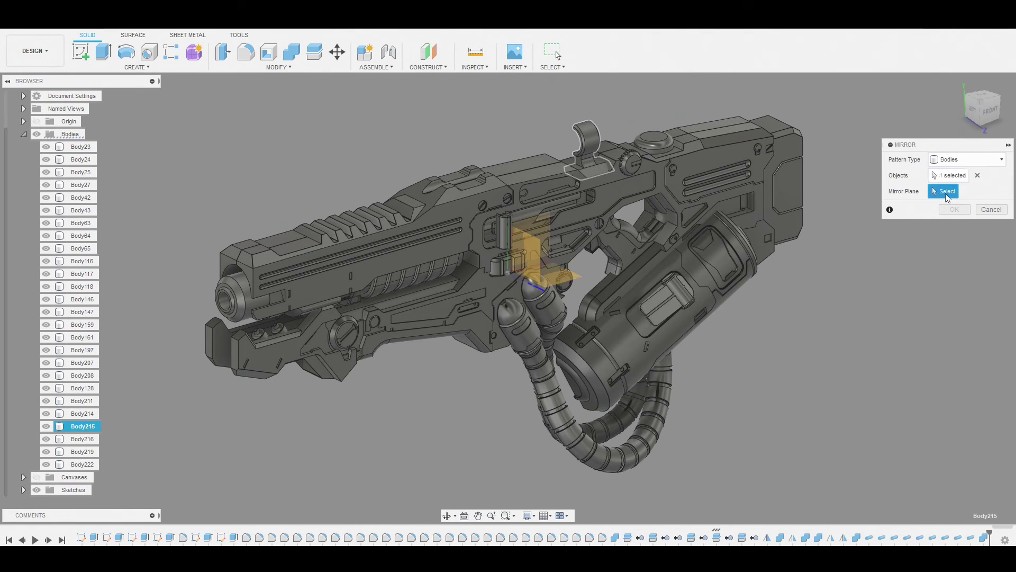
left_click(523, 224)
left_click(539, 268)
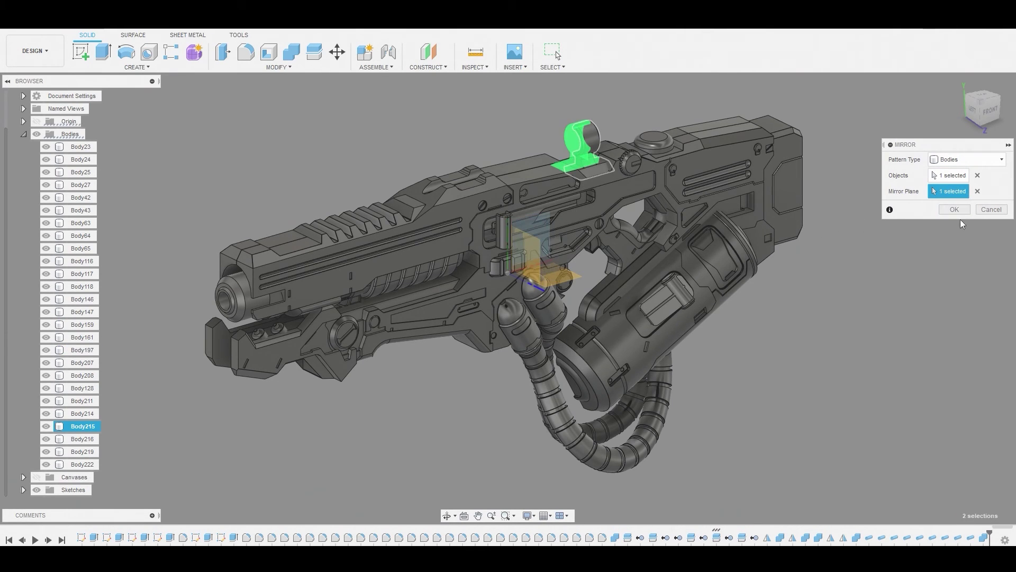
left_click(955, 210)
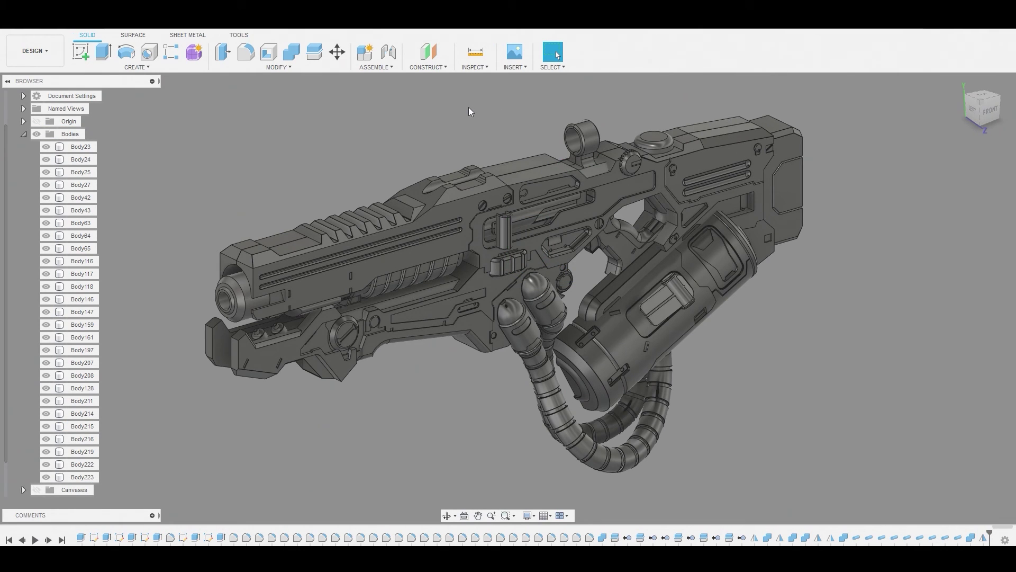
Join the mirrored sight half Body223 into Body215.
left_click(289, 55)
scroll(612, 147, "up", 4)
left_click(571, 136)
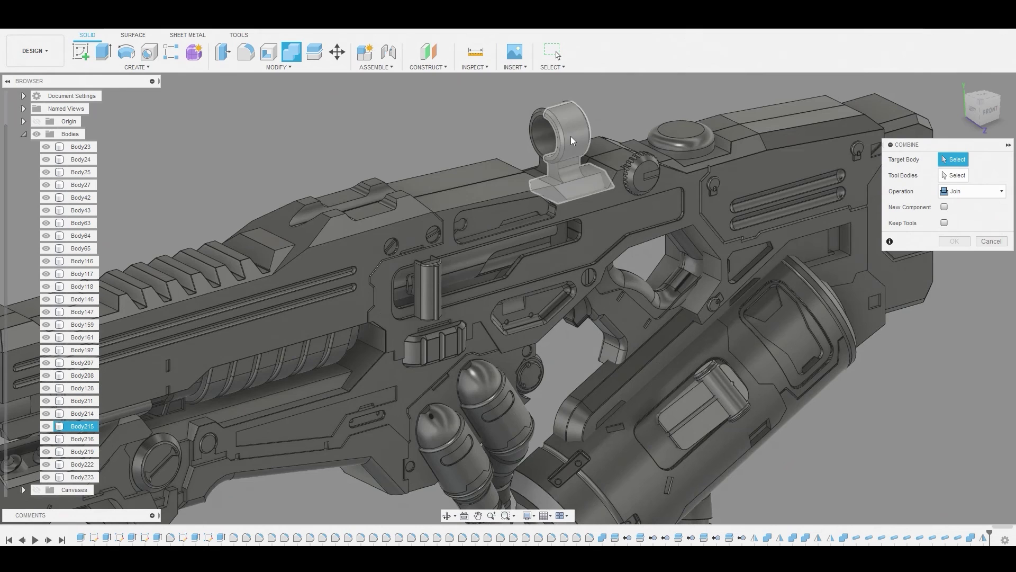
left_click(540, 125)
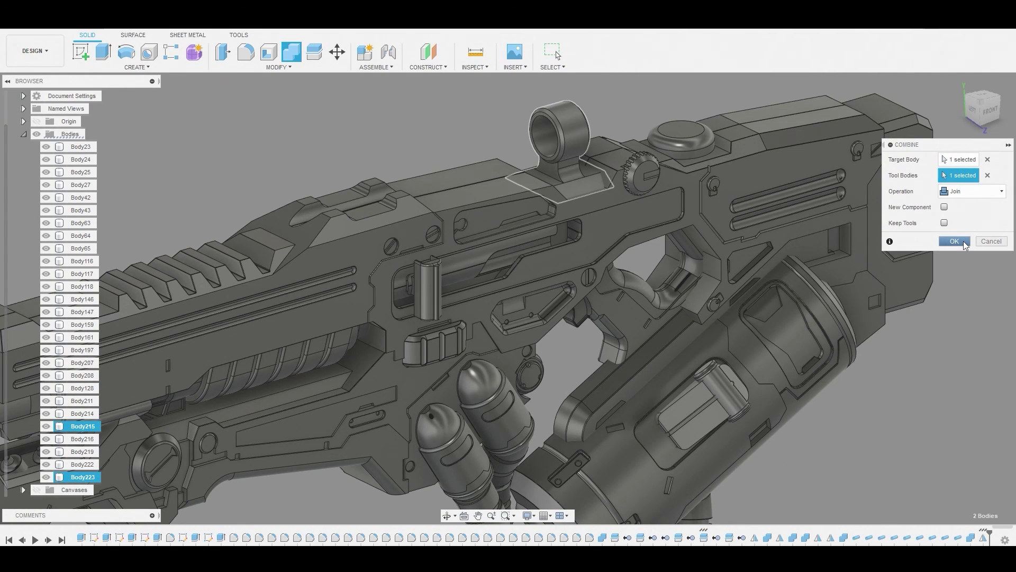
left_click(964, 243)
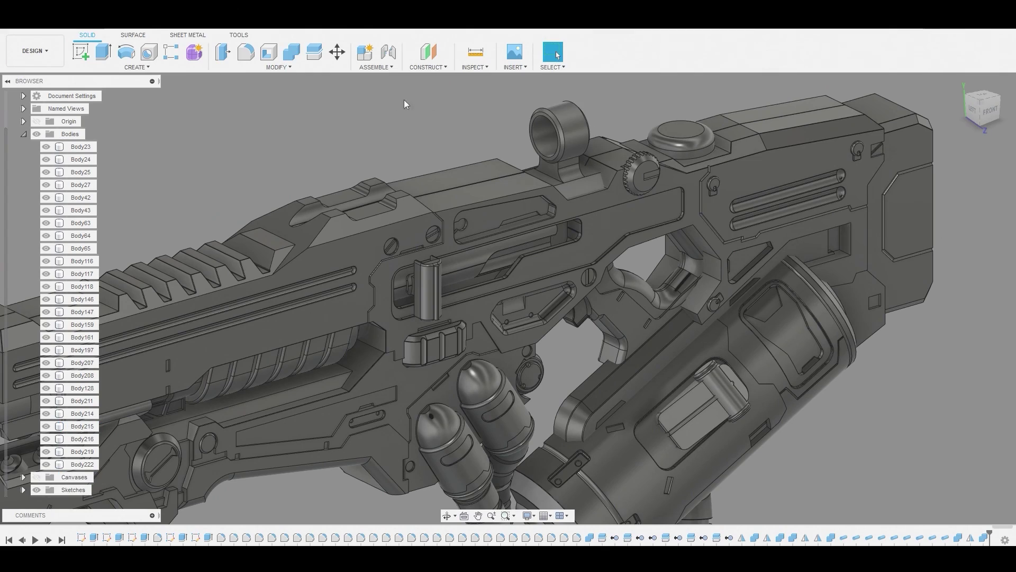
middle_click_drag(404, 100, 372, 117, "shift")
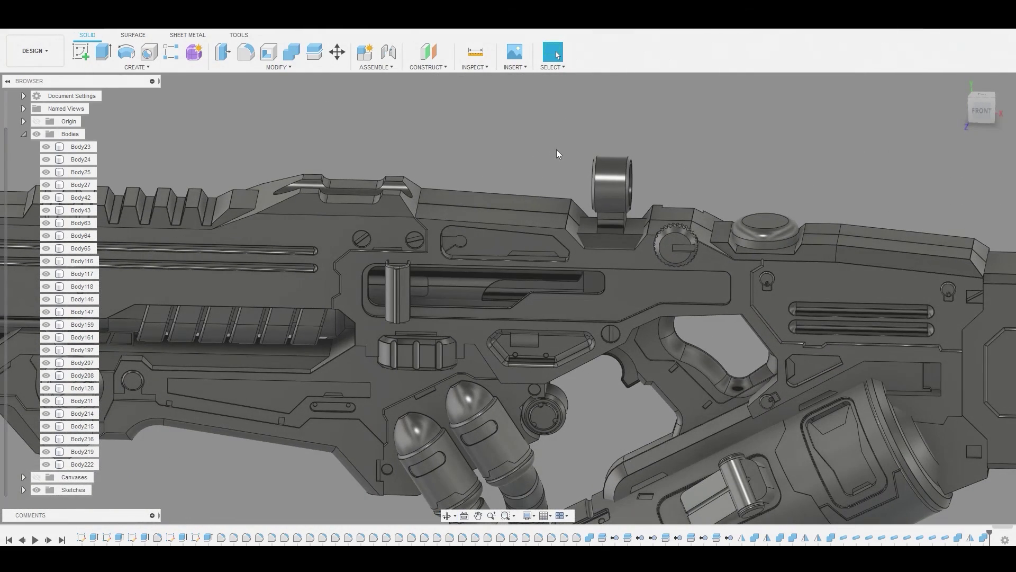
Set up a join with Body159 as target and sight ring Body215 as tool.
left_click(291, 52)
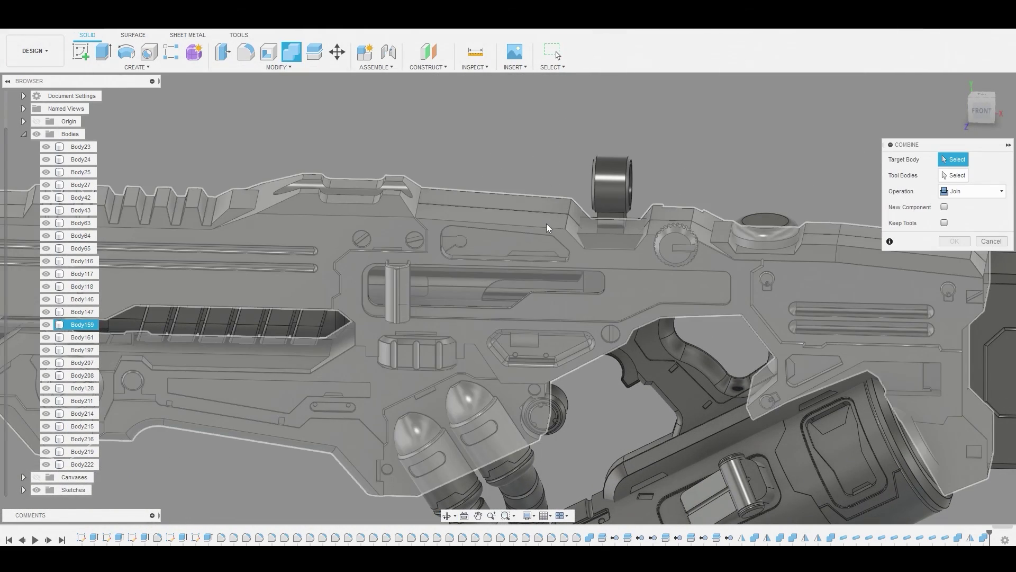
left_click(547, 228)
left_click(611, 182)
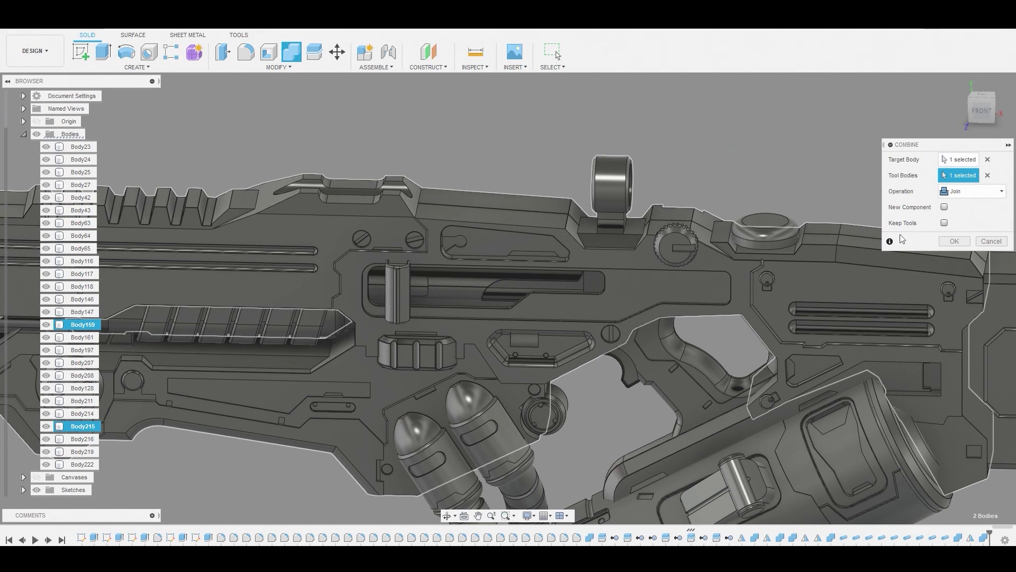